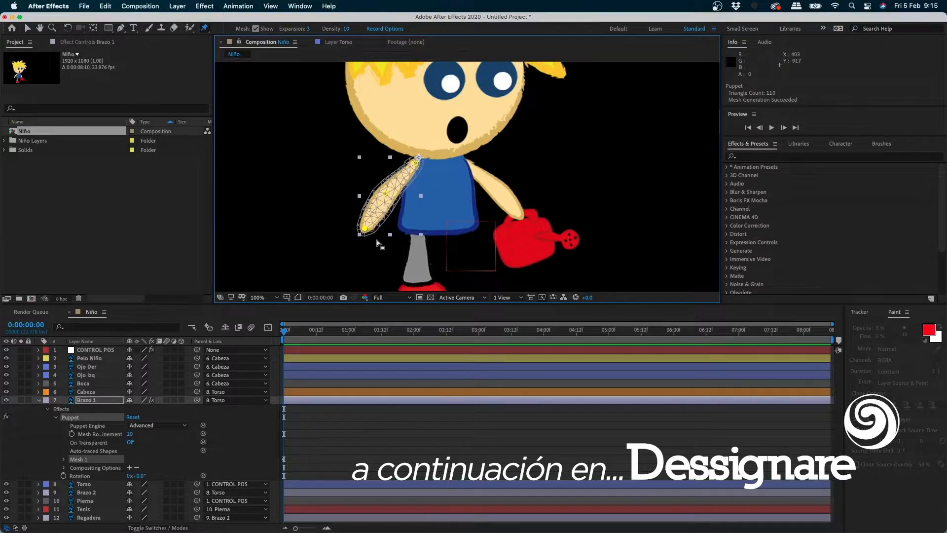
- Move the puppet pin at the hand of the Brazo 1 layer to bend the arm
{"action": "left_click_drag", "start_coordinate": [364, 228], "coordinate": [368, 248]}
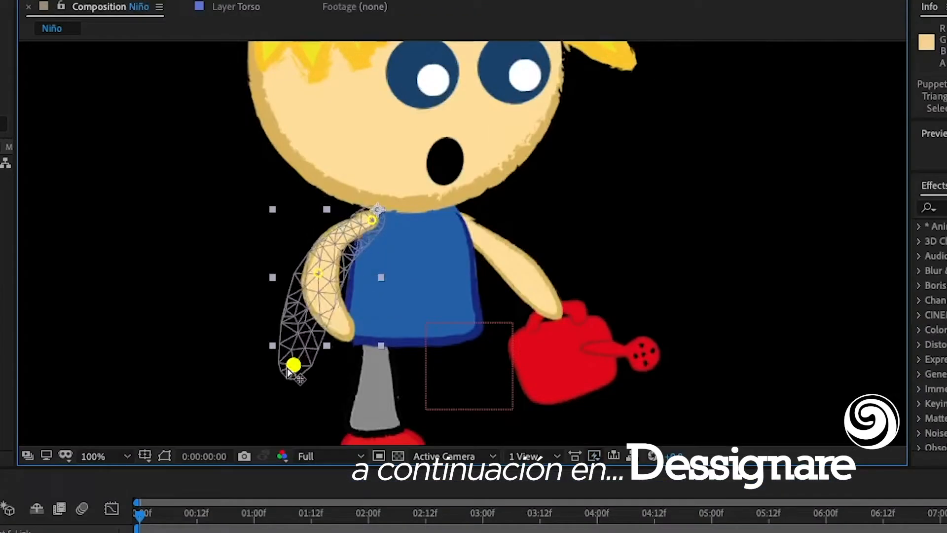
{"action": "mouse_move", "coordinate": [290, 369]}
{"action": "left_mouse_down"}
{"action": "mouse_move", "coordinate": [404, 276]}
{"action": "mouse_move", "coordinate": [255, 382]}
{"action": "mouse_move", "coordinate": [343, 342]}
{"action": "mouse_move", "coordinate": [393, 302]}
{"action": "mouse_move", "coordinate": [292, 380]}
{"action": "mouse_move", "coordinate": [416, 294]}
{"action": "mouse_move", "coordinate": [330, 351]}
{"action": "mouse_move", "coordinate": [277, 369]}
{"action": "left_mouse_up"}
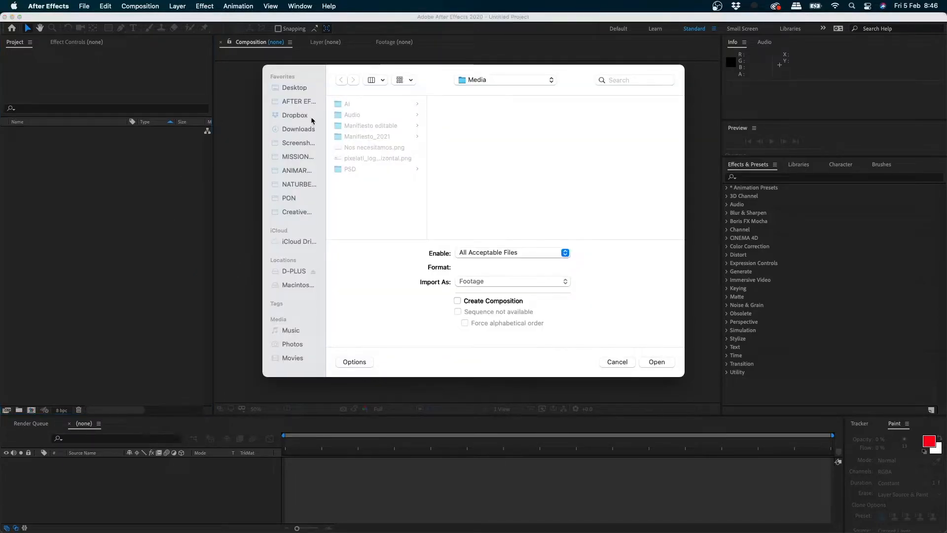
- Choose Niño.psd from the Material > PSD folder of the class 04 files in _Clases AE and start importing it
{"action": "left_click", "coordinate": [301, 102]}
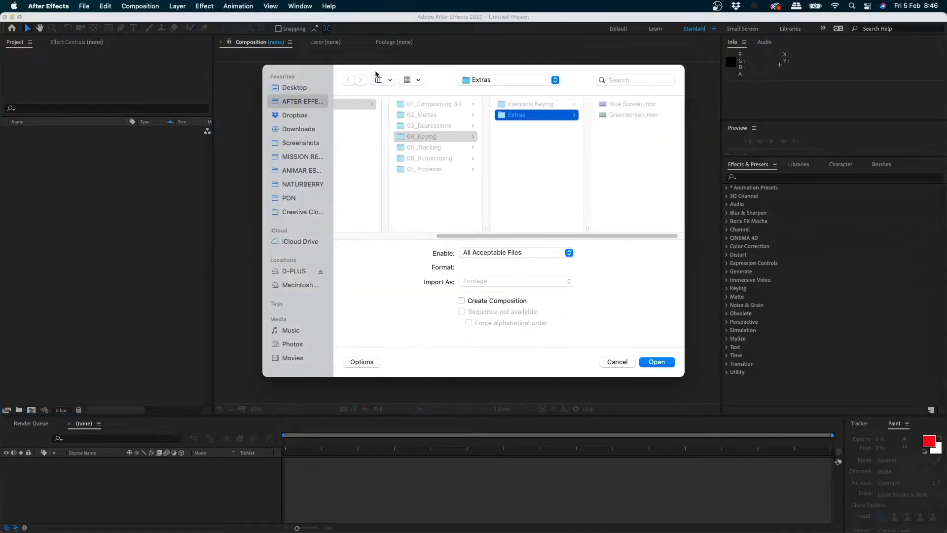
{"action": "left_click_drag", "start_coordinate": [445, 68], "coordinate": [384, 135]}
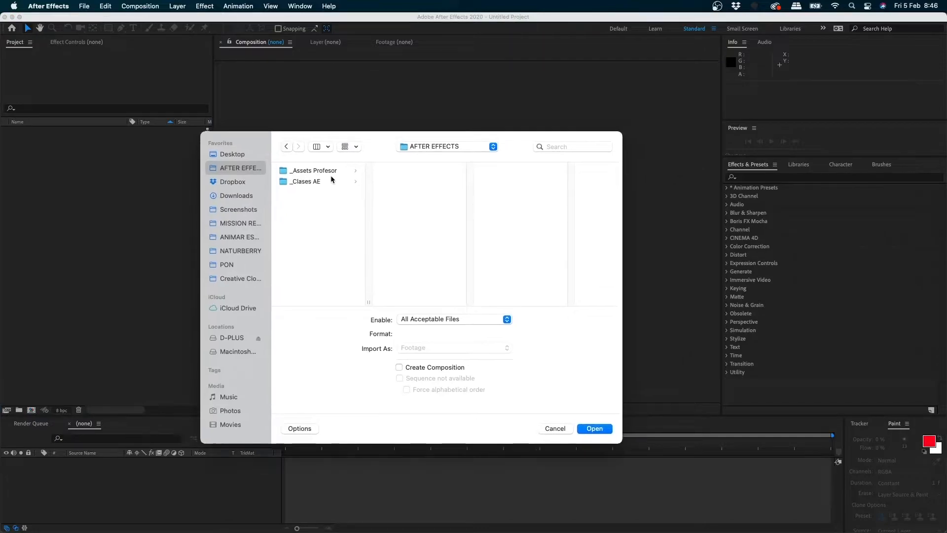
{"action": "left_click", "coordinate": [331, 180]}
{"action": "left_click", "coordinate": [580, 193]}
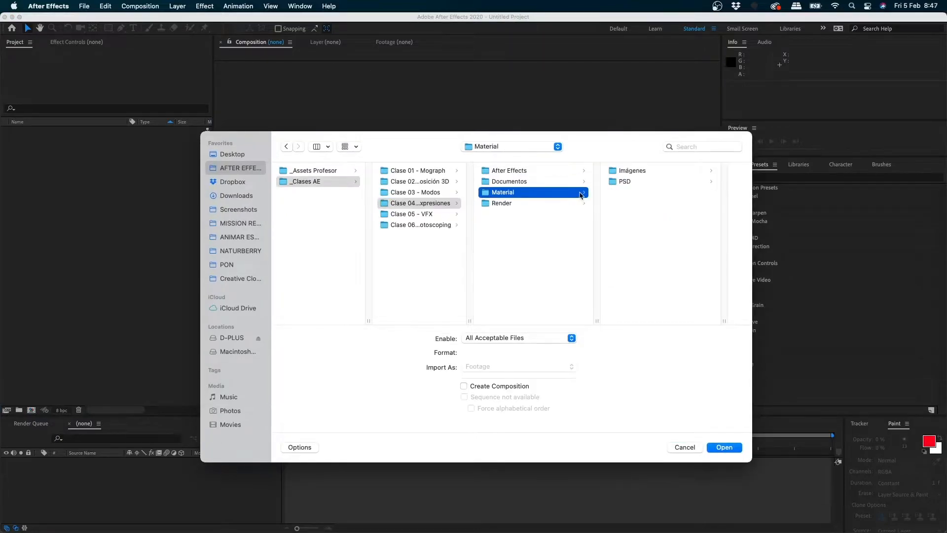
{"action": "left_click", "coordinate": [636, 182]}
{"action": "left_click", "coordinate": [649, 191]}
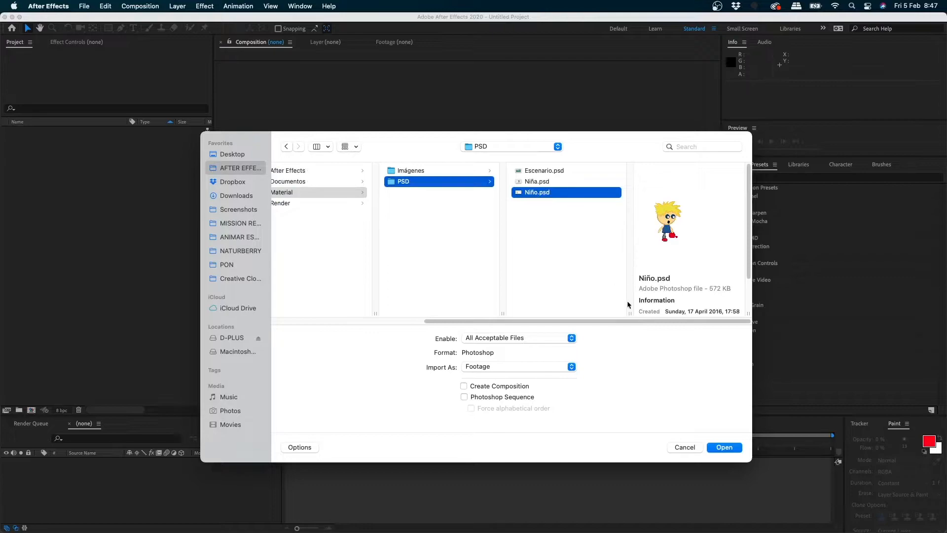
{"action": "left_click", "coordinate": [730, 448]}
- Import Niño.psd as Composition - Retain Layer Sizes with Editable Layer Styles
{"action": "left_click_drag", "start_coordinate": [443, 143], "coordinate": [378, 111]}
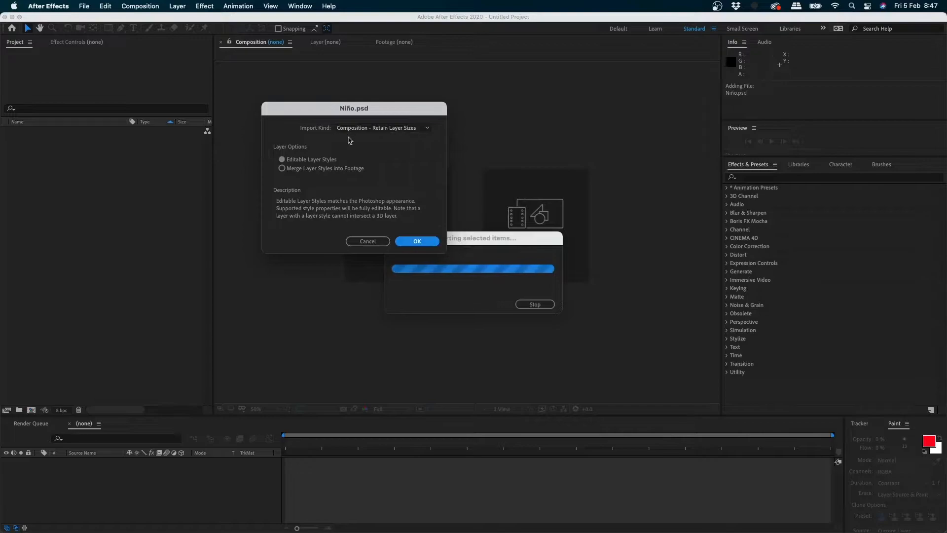
{"action": "left_click", "coordinate": [407, 129]}
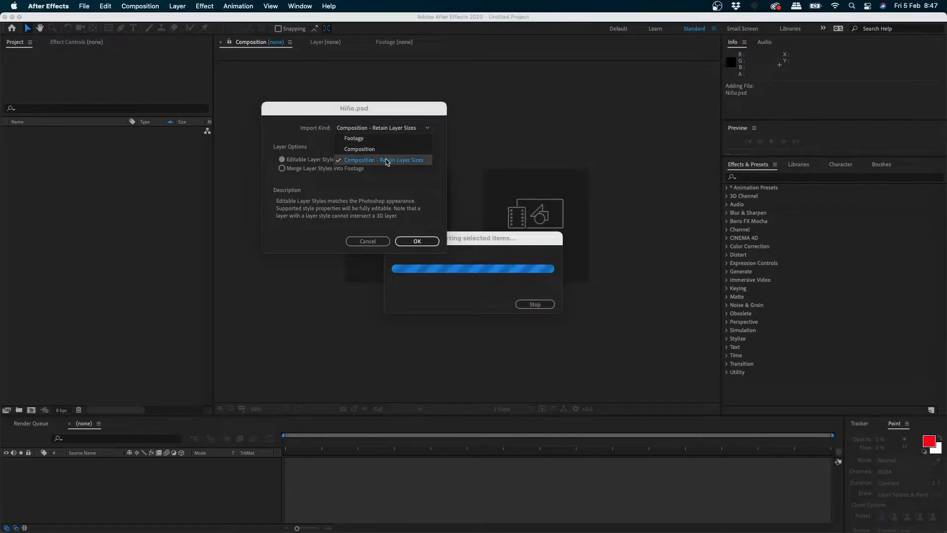
{"action": "left_click", "coordinate": [387, 161]}
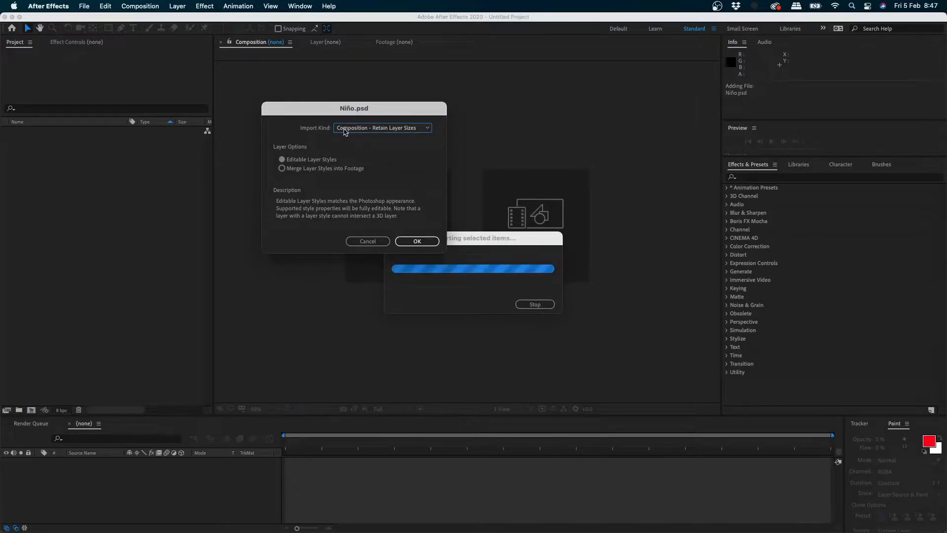
{"action": "left_click", "coordinate": [349, 130]}
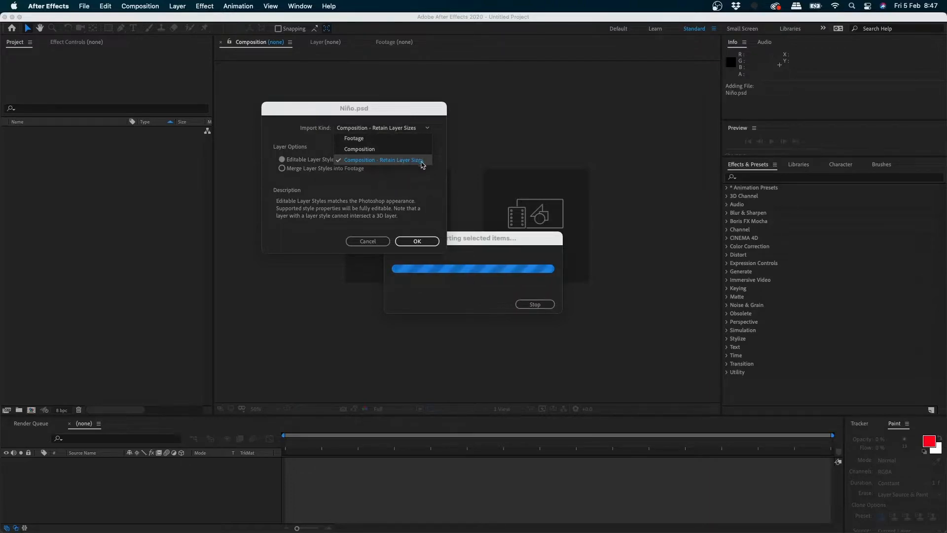
{"action": "left_click", "coordinate": [422, 247]}
{"action": "left_click", "coordinate": [419, 244]}
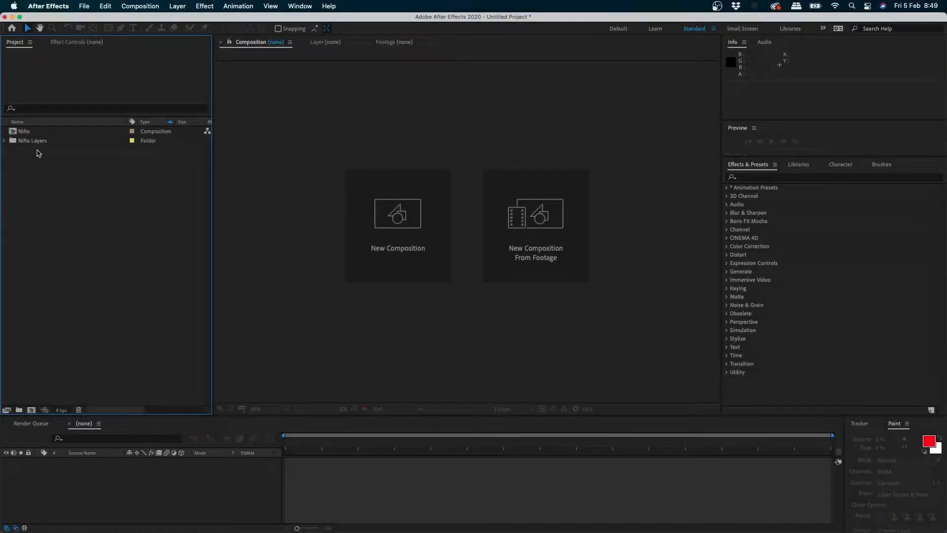
- Check the contents of the Niño Layers folder and open the Niño composition
{"action": "left_click", "coordinate": [4, 141]}
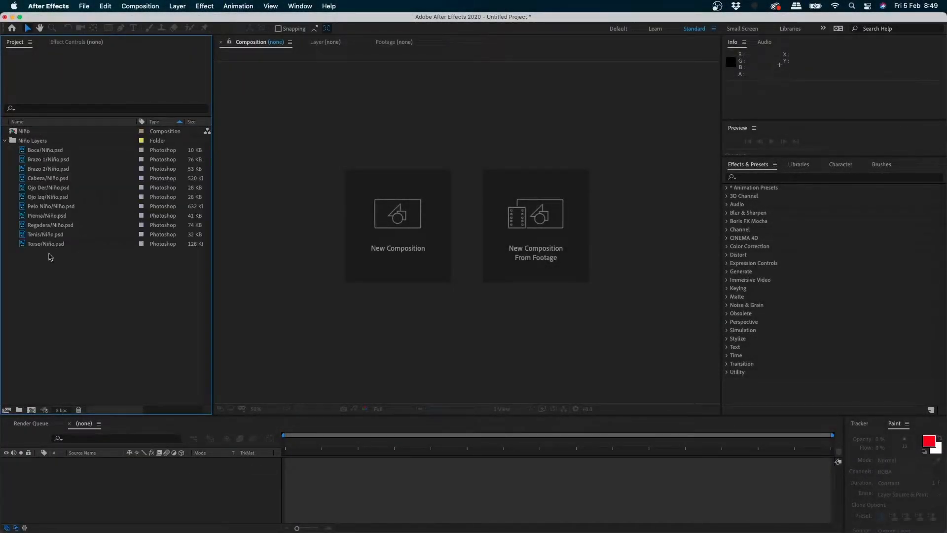
{"action": "left_click", "coordinate": [4, 140]}
{"action": "left_click", "coordinate": [53, 131]}
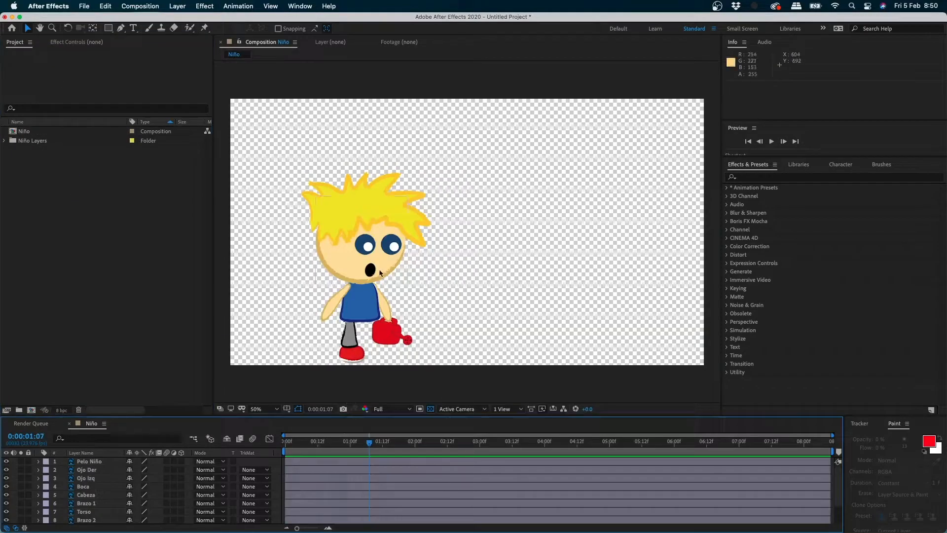
- Enlarge the timeline area to list all the layers and turn off the composition's transparency grid
{"action": "key", "text": "z"}
{"action": "left_click", "coordinate": [363, 265]}
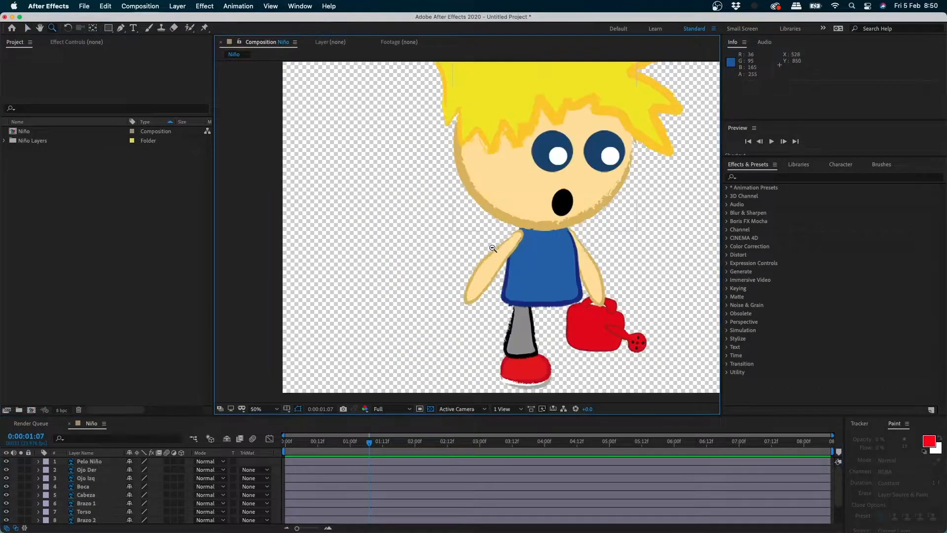
{"action": "left_click", "coordinate": [494, 248], "text": "alt"}
{"action": "key", "text": "h"}
{"action": "left_click_drag", "start_coordinate": [506, 246], "coordinate": [431, 280]}
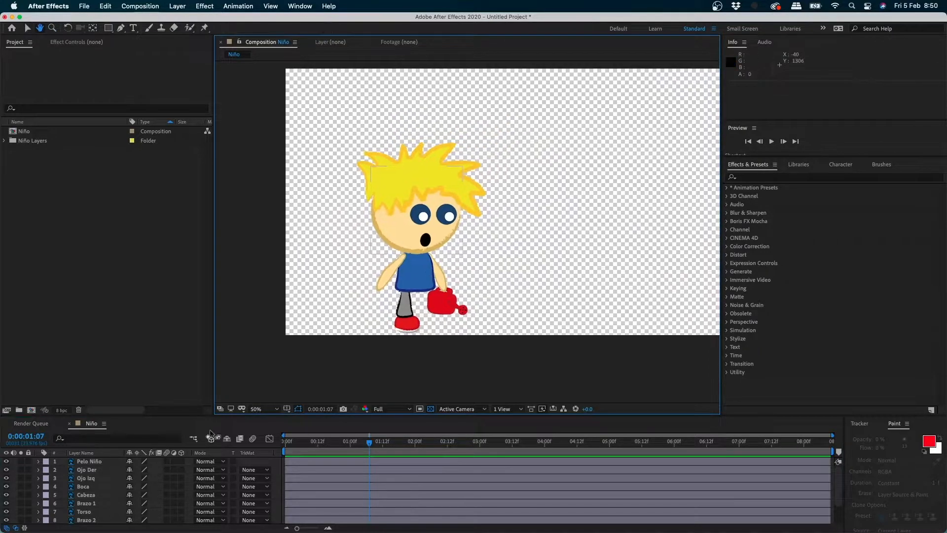
{"action": "key", "text": "z"}
{"action": "left_click_drag", "start_coordinate": [256, 415], "coordinate": [294, 306]}
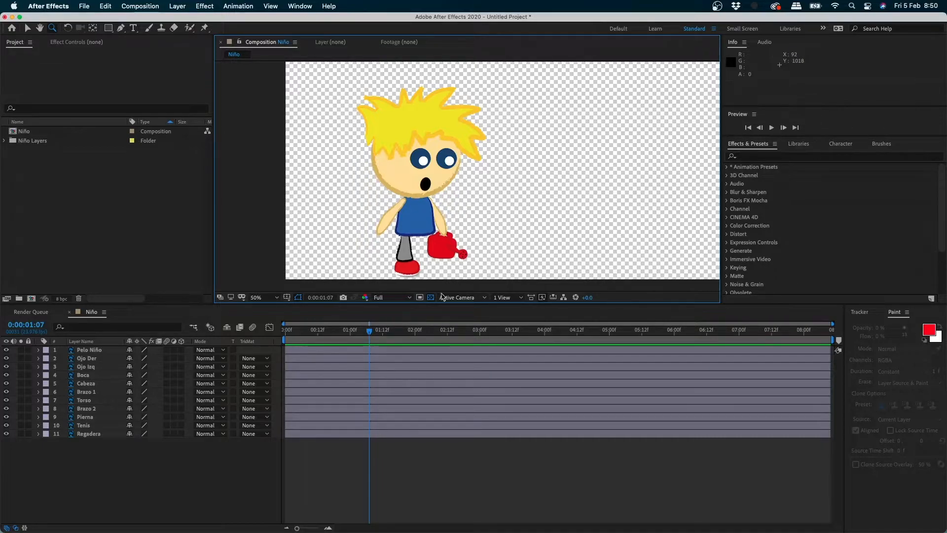
{"action": "left_click", "coordinate": [430, 297]}
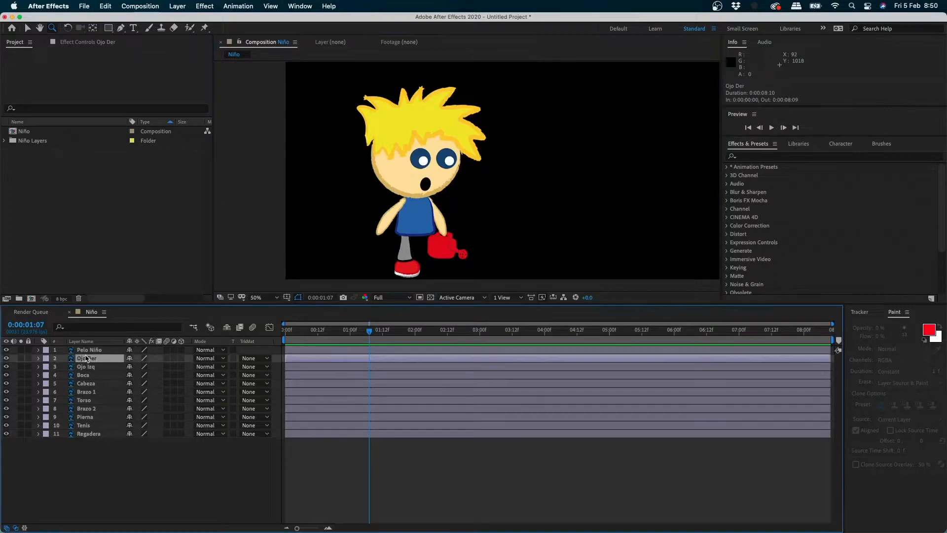
- Examine the character's layers in the timeline, including Pelo Niño, Ojo Der, Ojo Izq and Cabeza
{"action": "left_click", "coordinate": [89, 358]}
{"action": "left_click", "coordinate": [89, 350]}
{"action": "left_click", "coordinate": [90, 358]}
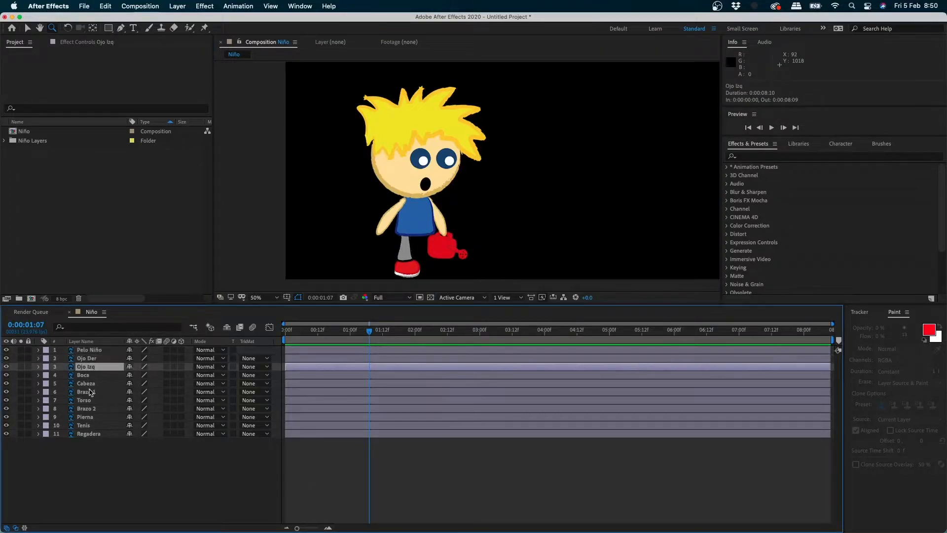
{"action": "left_click", "coordinate": [88, 384]}
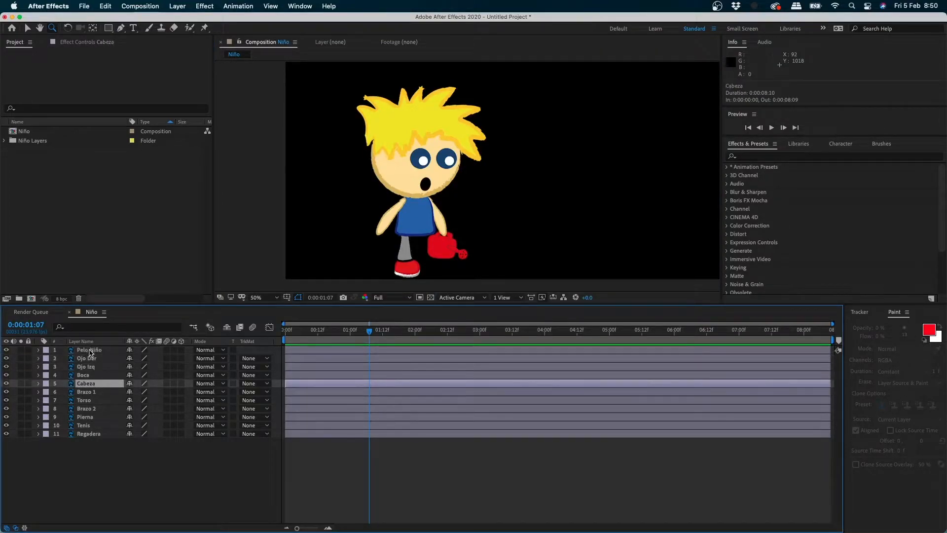
{"action": "left_click", "coordinate": [90, 350]}
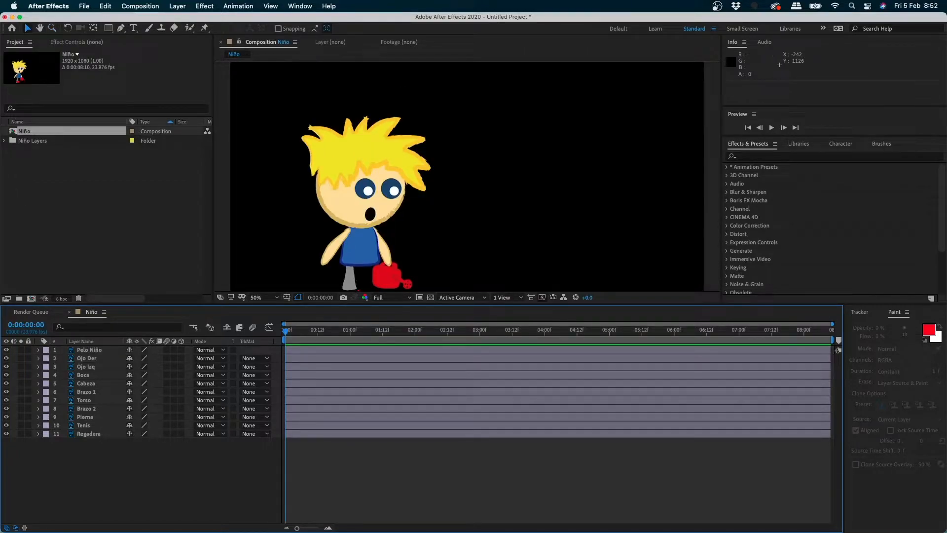
{"action": "left_click", "coordinate": [87, 350]}
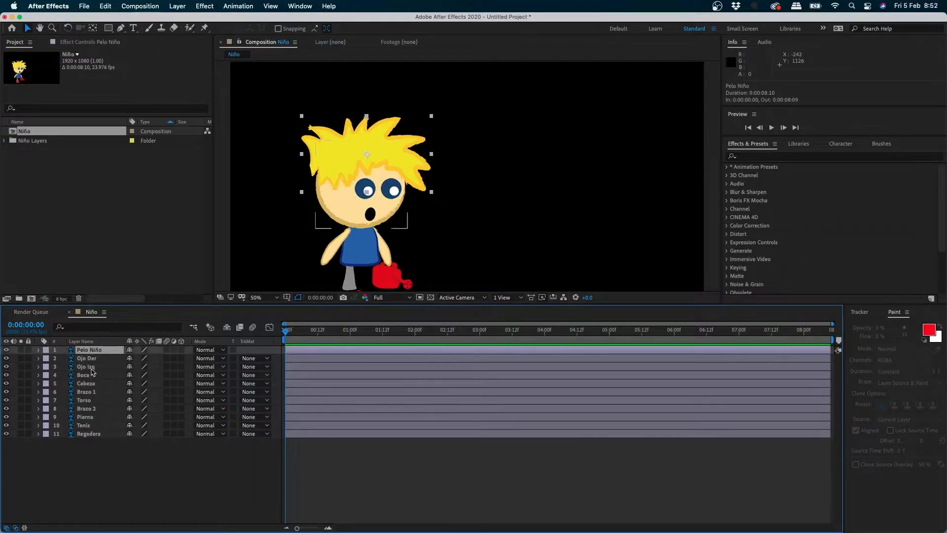
{"action": "key", "text": "super+shift+a"}
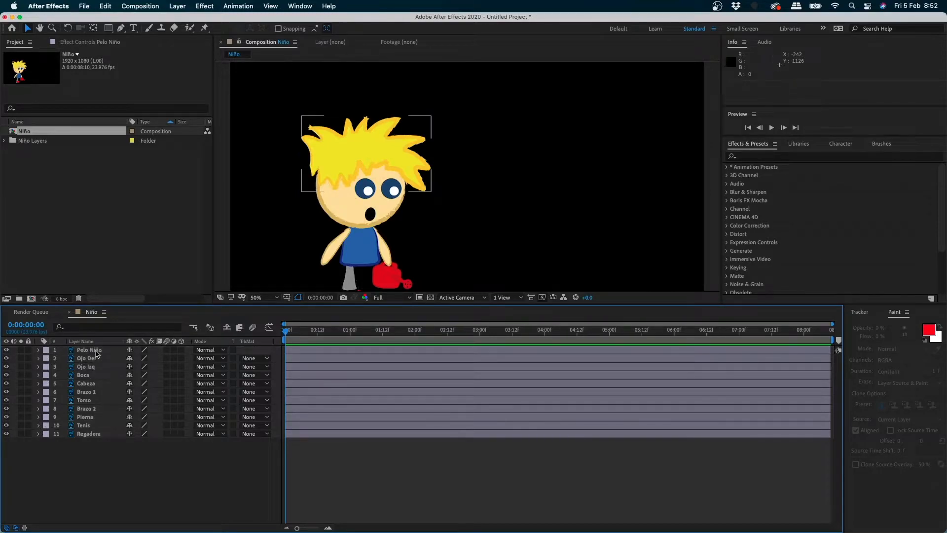
- Set the label colour of the Pelo Niño layer to Yellow
{"action": "left_click", "coordinate": [89, 350]}
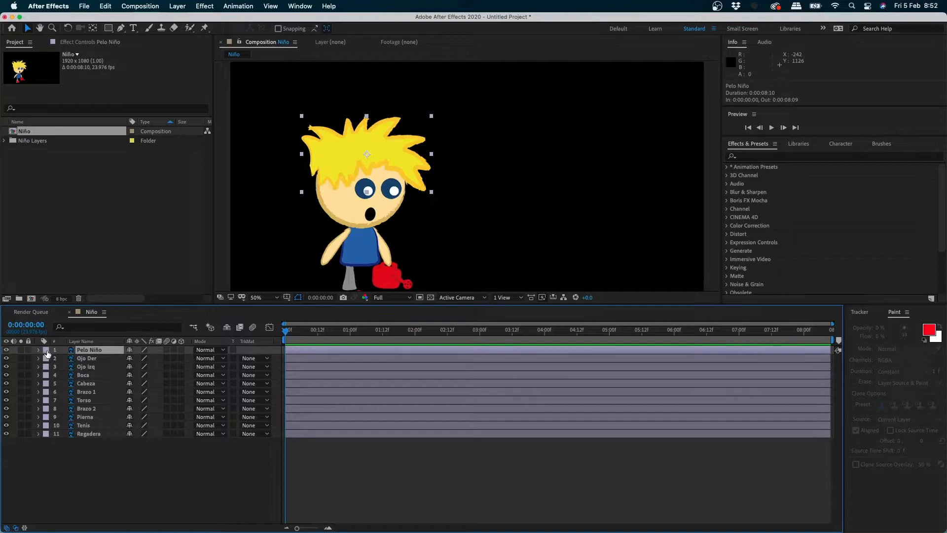
{"action": "left_click", "coordinate": [46, 350]}
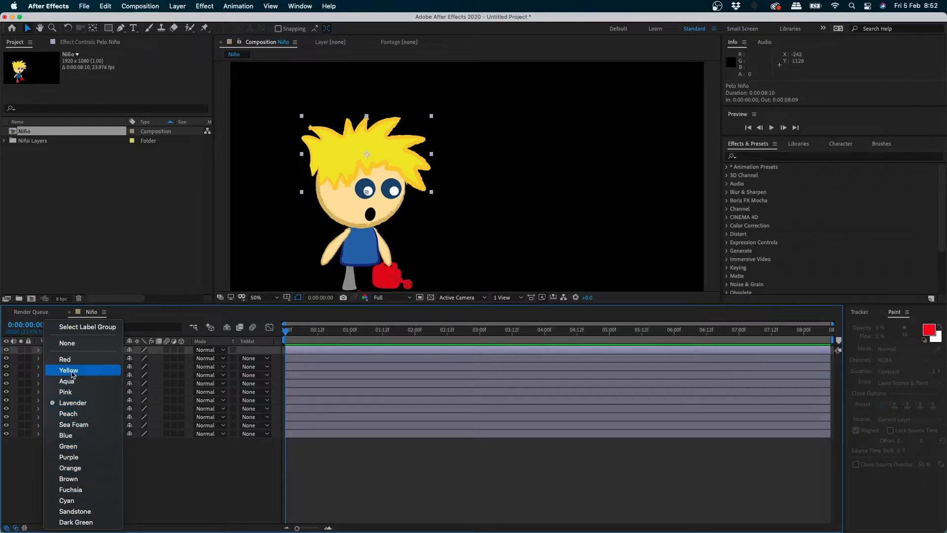
{"action": "left_click", "coordinate": [77, 370]}
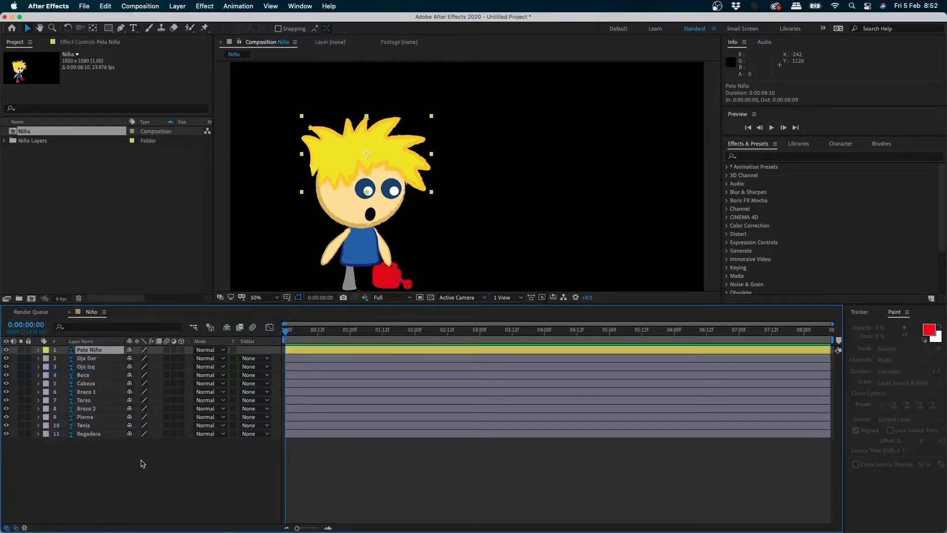
{"action": "left_click", "coordinate": [142, 464]}
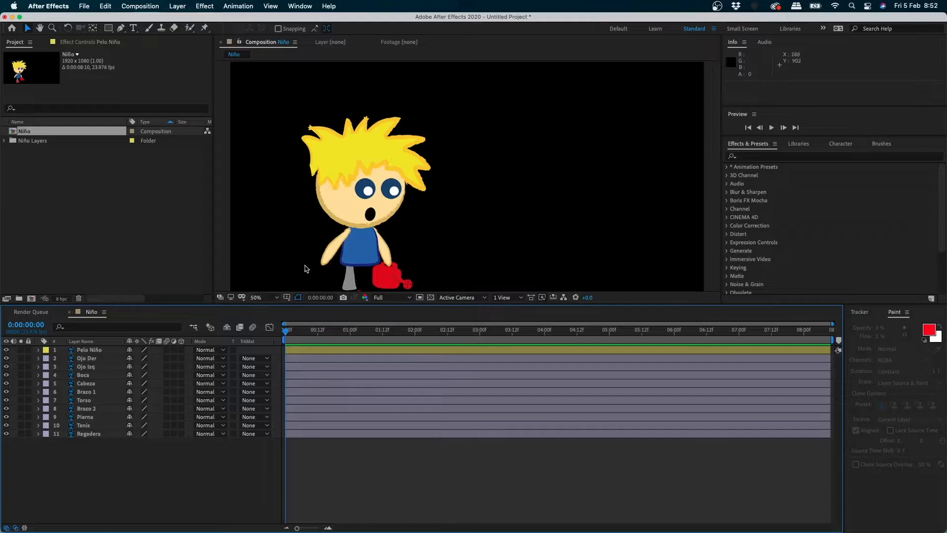
- Try moving the Pelo Niño hair away from the head and undo the move
{"action": "left_click", "coordinate": [368, 138]}
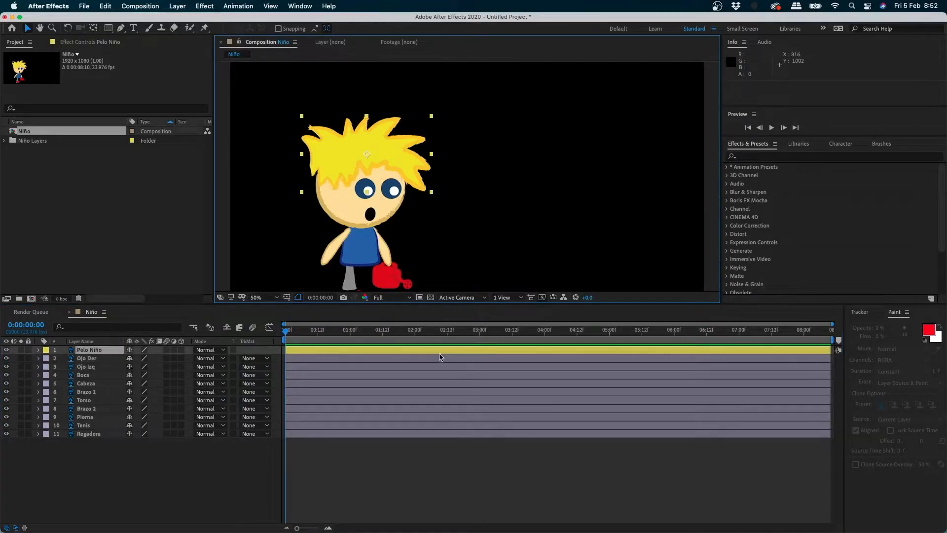
{"action": "left_click", "coordinate": [440, 350]}
{"action": "left_click_drag", "start_coordinate": [331, 172], "coordinate": [478, 184]}
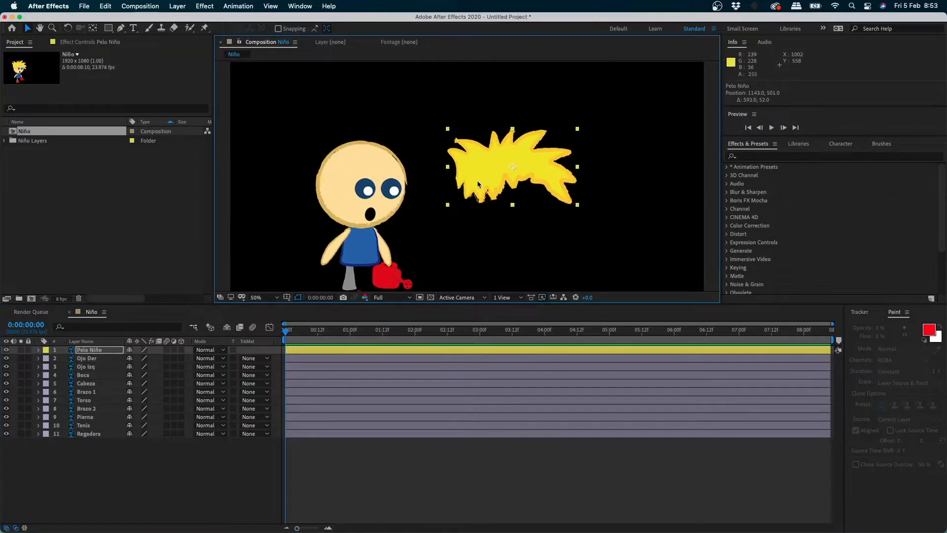
{"action": "key", "text": "super+z"}
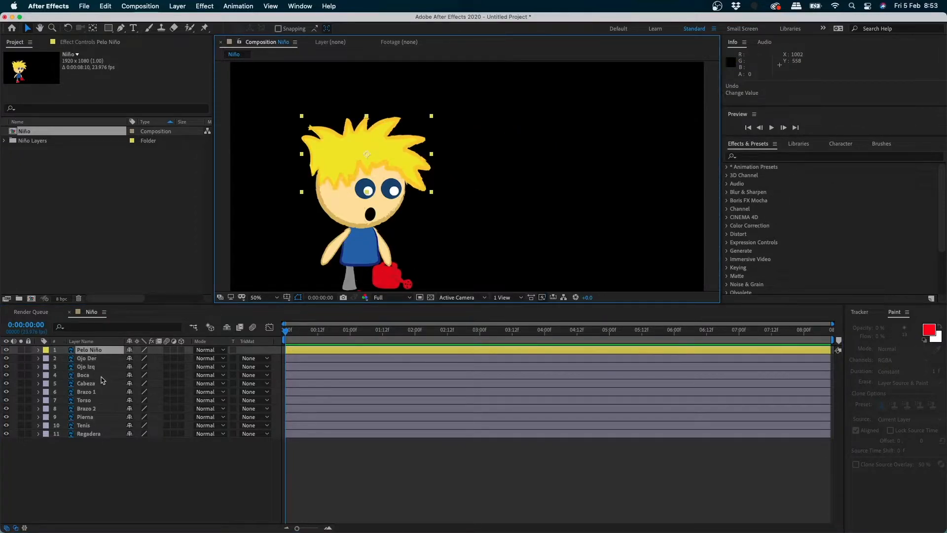
- Set the label colour of the Ojo Der and Ojo Izq layers to Blue
{"action": "left_click", "coordinate": [92, 359]}
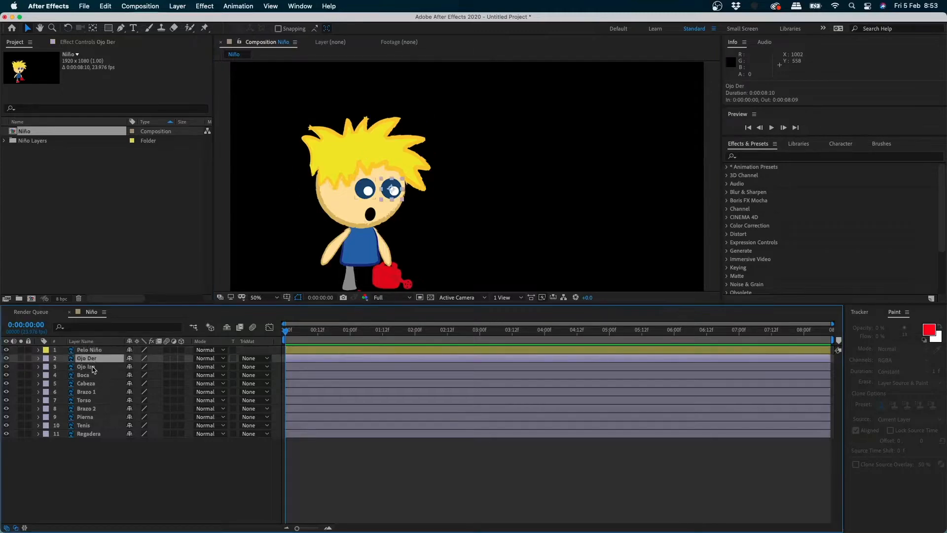
{"action": "left_click", "coordinate": [92, 350]}
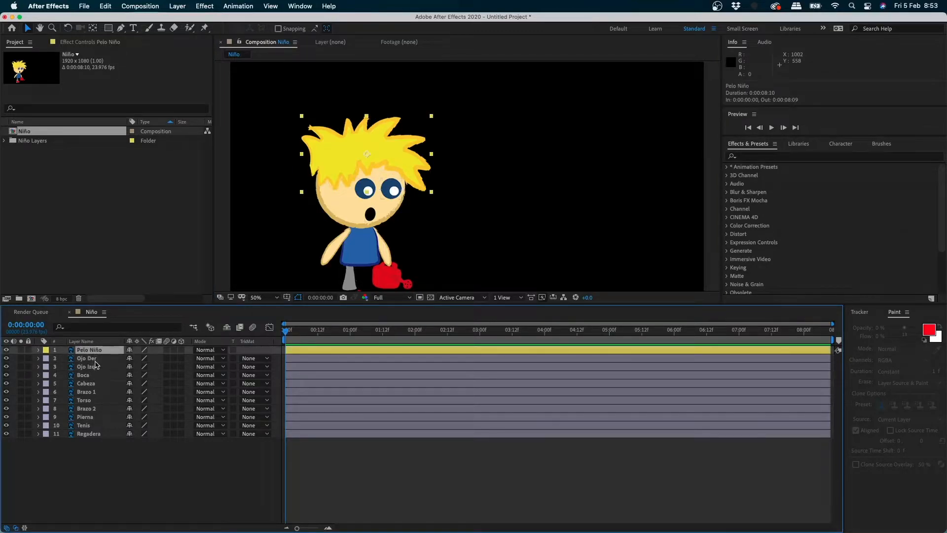
{"action": "left_click", "coordinate": [96, 359]}
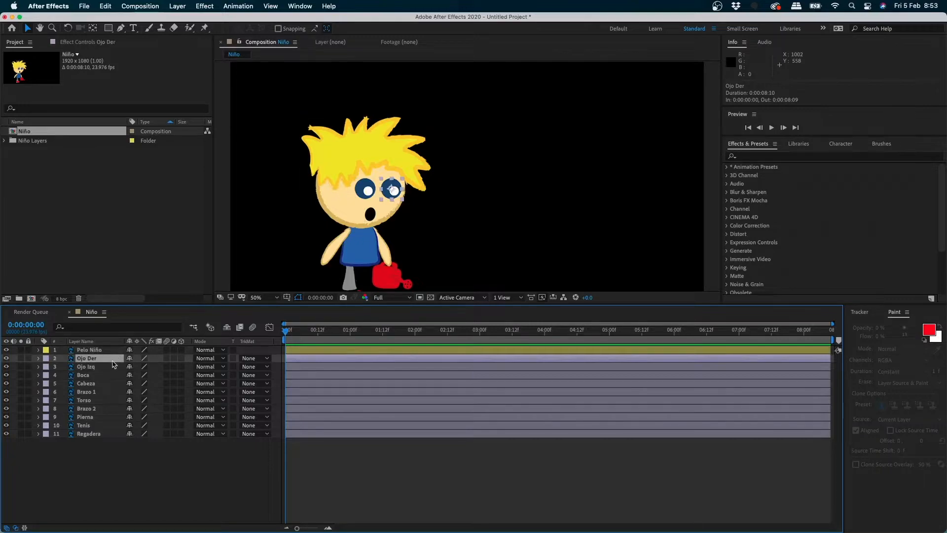
{"action": "left_click", "coordinate": [93, 368], "text": "shift"}
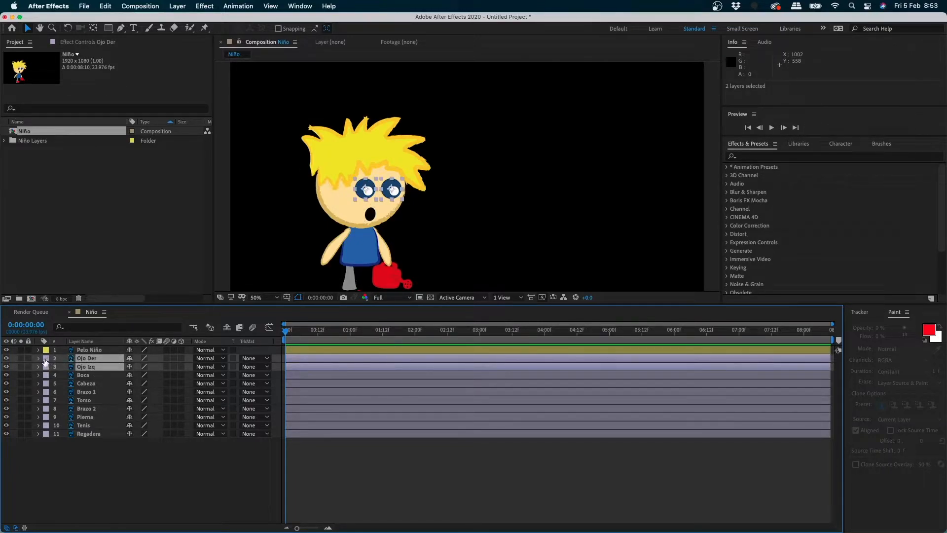
{"action": "left_click", "coordinate": [47, 362]}
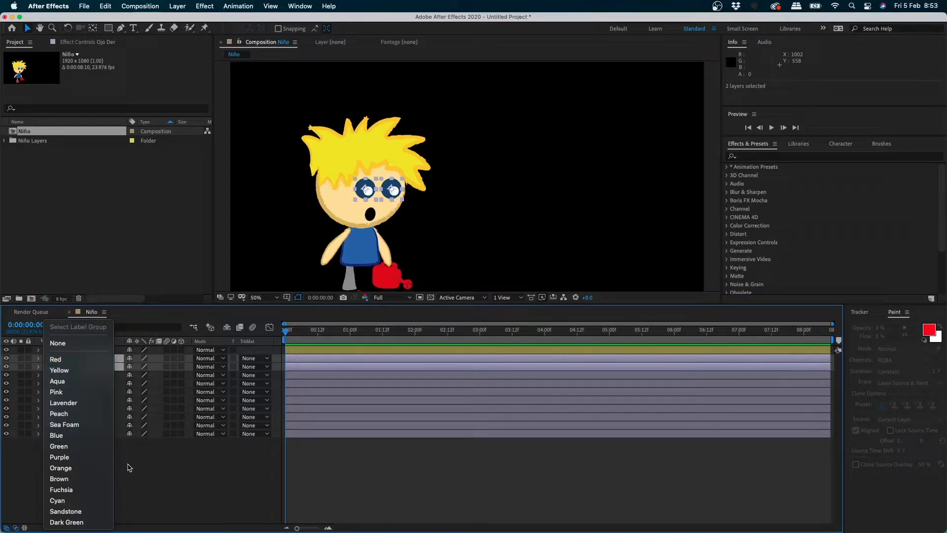
{"action": "left_click", "coordinate": [73, 436]}
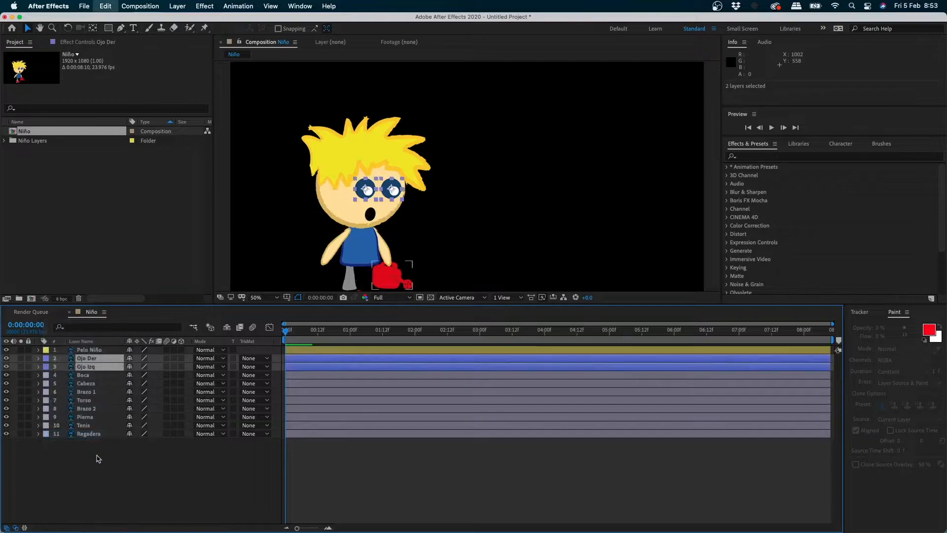
- Select both eye layers, Ojo Der and Ojo Izq, and apply the Blue label colour to them again
{"action": "left_click", "coordinate": [121, 472]}
{"action": "left_click", "coordinate": [85, 358]}
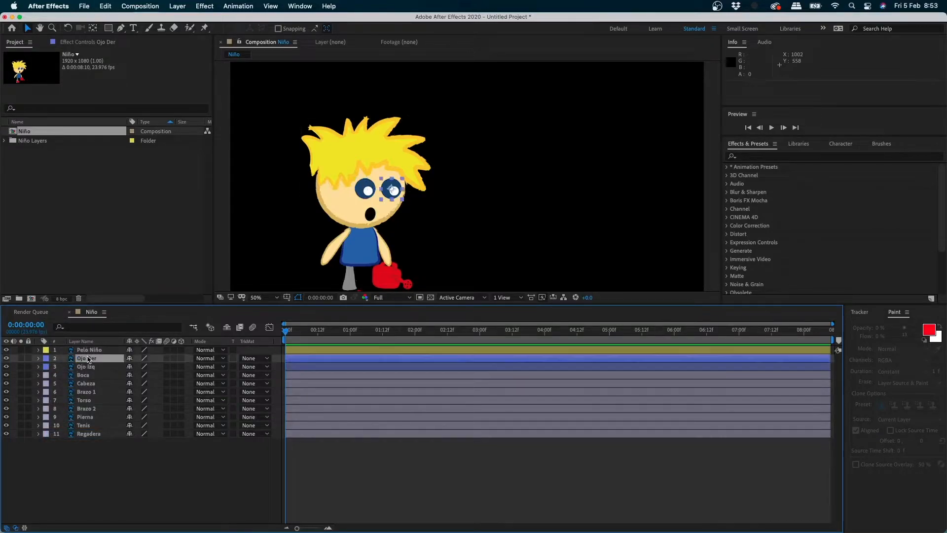
{"action": "left_click", "coordinate": [90, 369], "text": "shift"}
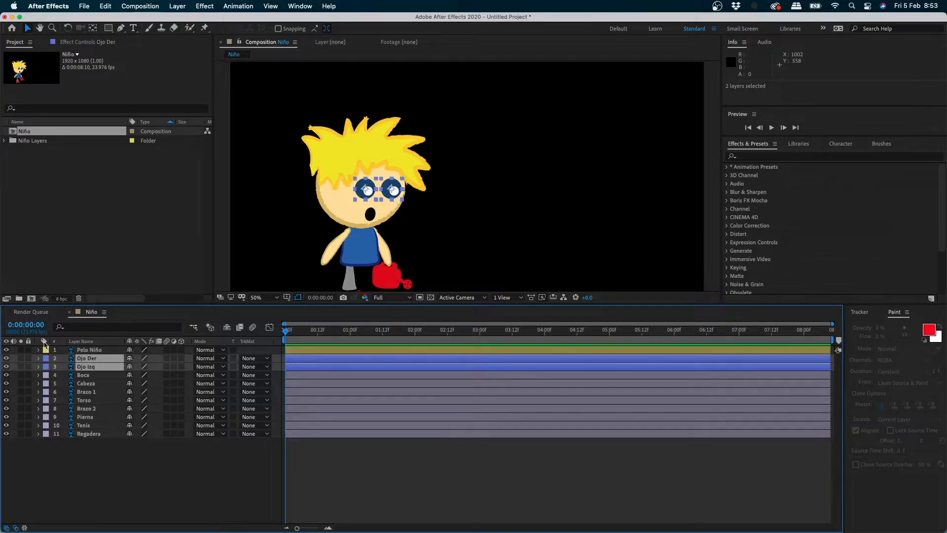
{"action": "left_click", "coordinate": [47, 361]}
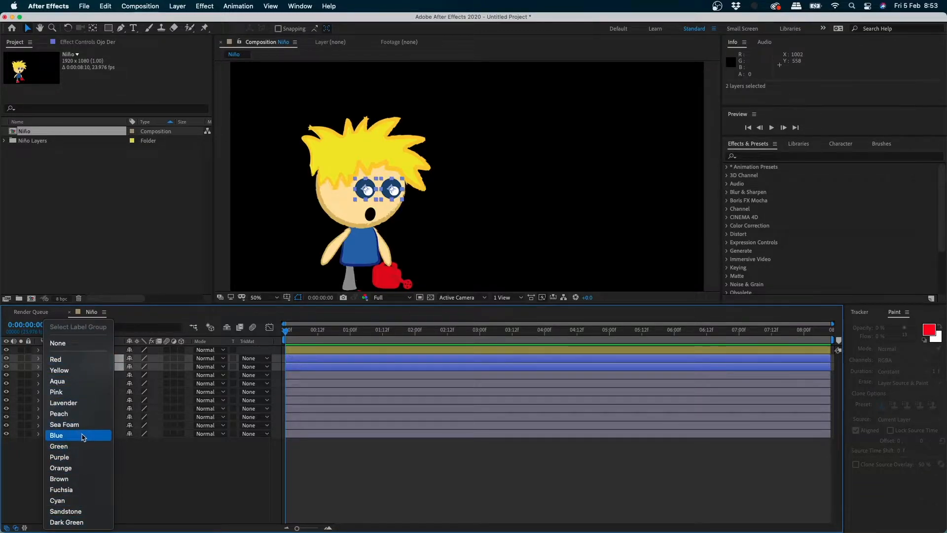
{"action": "left_click", "coordinate": [83, 437]}
- Set the label colour of the Boca layer to None
{"action": "left_click", "coordinate": [111, 375]}
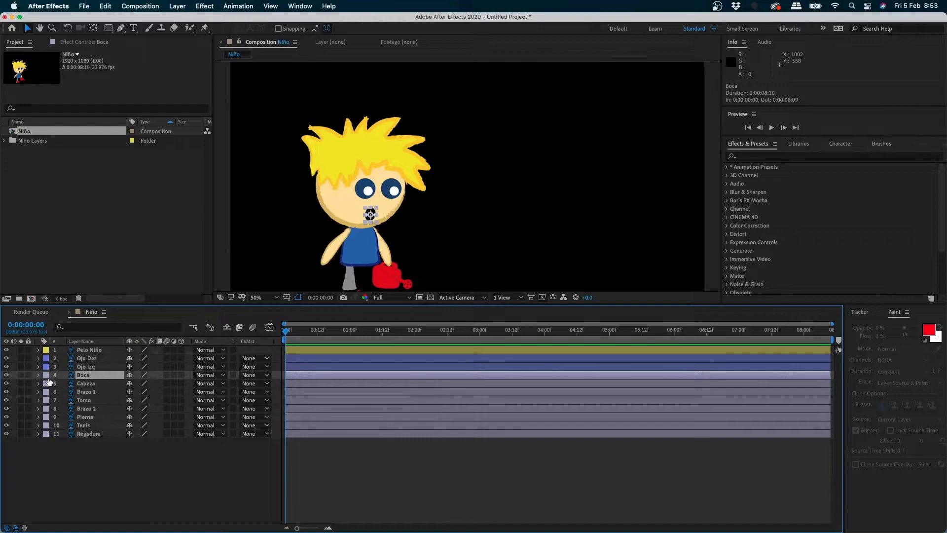
{"action": "left_click", "coordinate": [46, 376]}
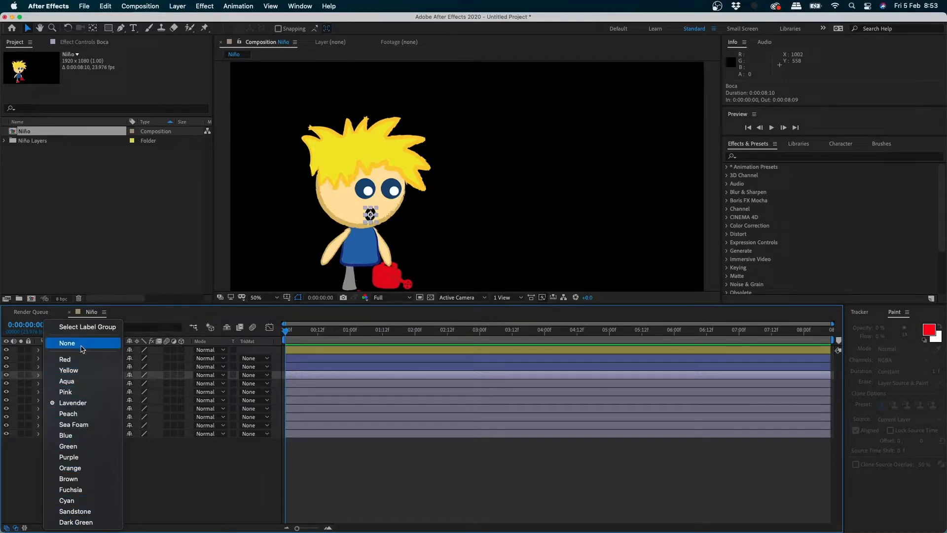
{"action": "left_click", "coordinate": [81, 345]}
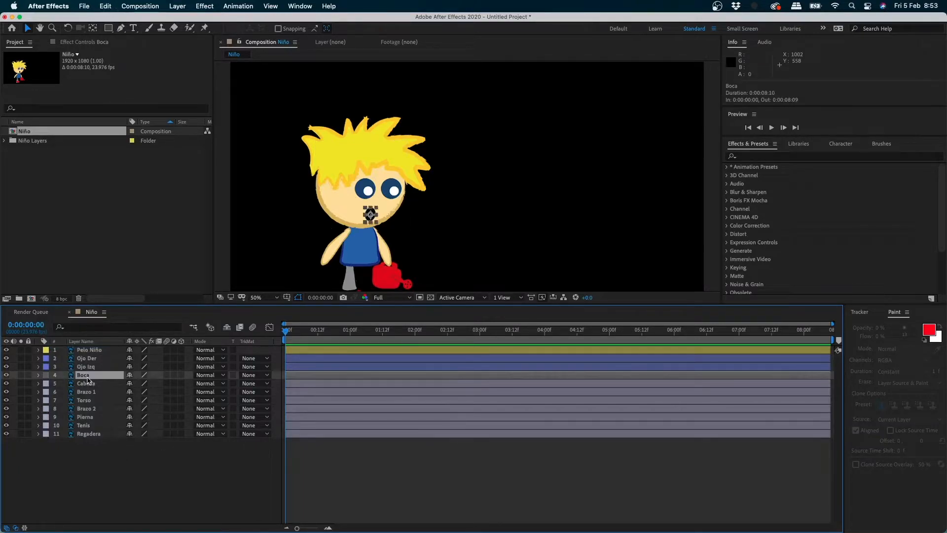
- Set the label colour of the Cabeza layer to Orange
{"action": "left_click", "coordinate": [90, 383]}
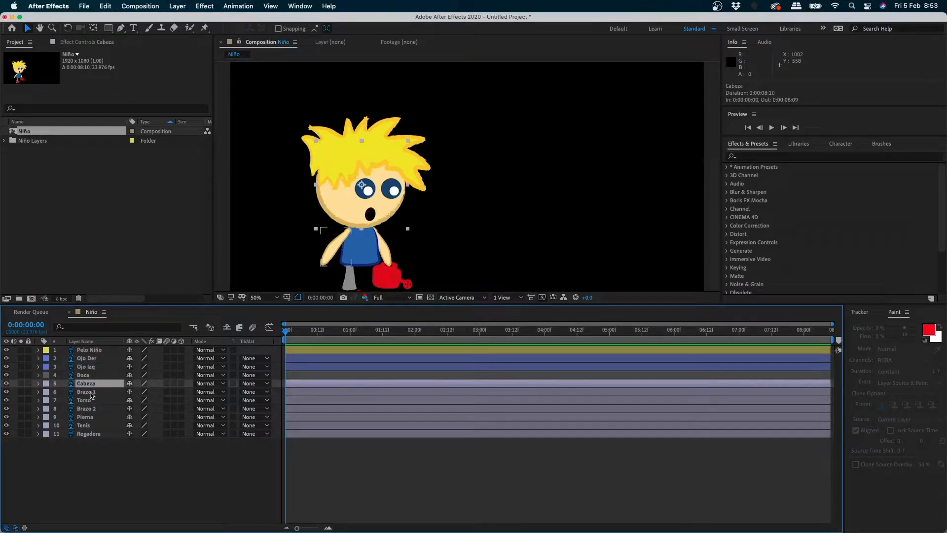
{"action": "left_click", "coordinate": [46, 385]}
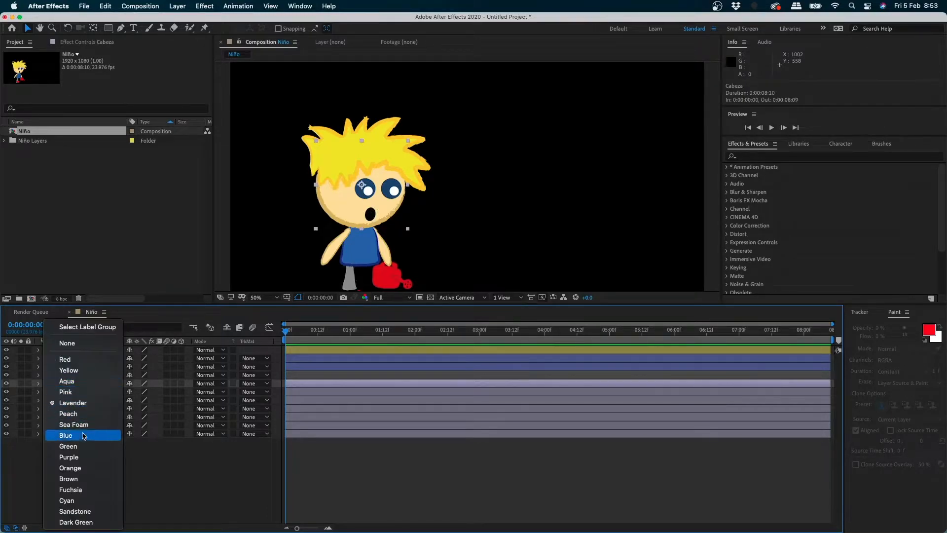
{"action": "left_click", "coordinate": [70, 467]}
- Check the Brazo 1 layer against the character and set the label colour of the Torso layer to Blue
{"action": "left_click", "coordinate": [93, 391]}
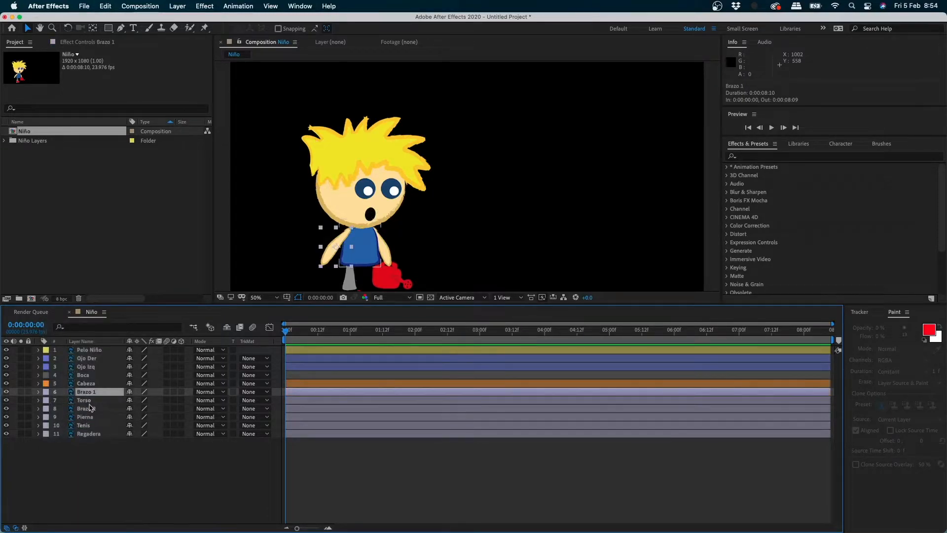
{"action": "left_click", "coordinate": [90, 400]}
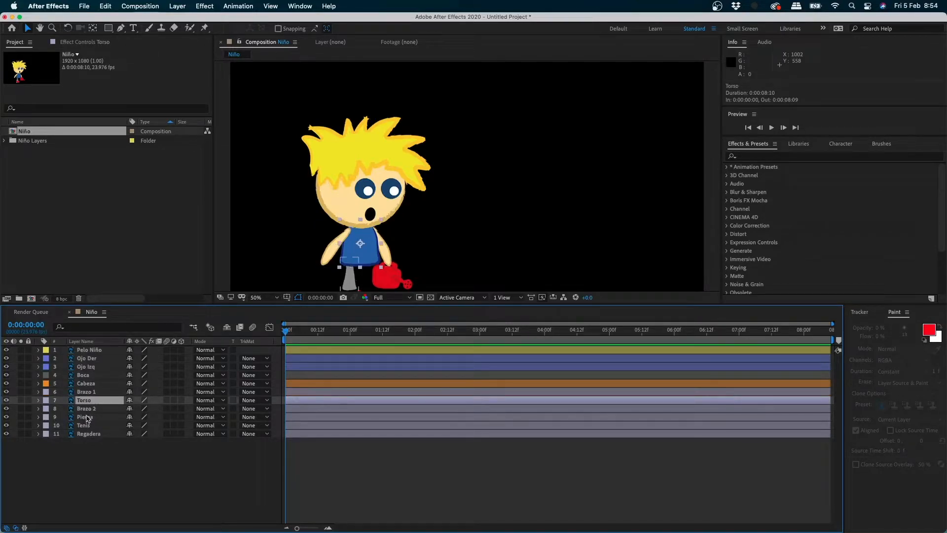
{"action": "left_click", "coordinate": [92, 392]}
{"action": "left_click", "coordinate": [91, 401]}
{"action": "left_click", "coordinate": [46, 402]}
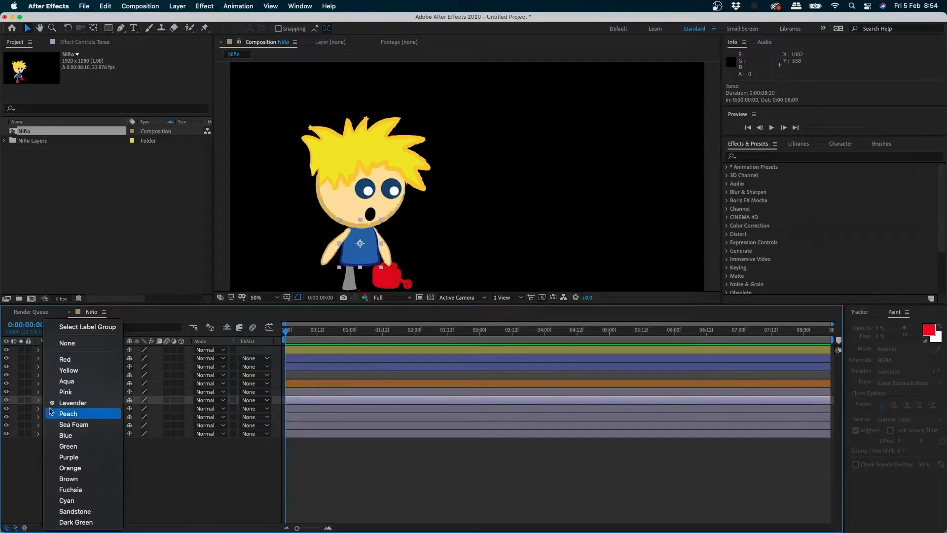
{"action": "left_click", "coordinate": [83, 434]}
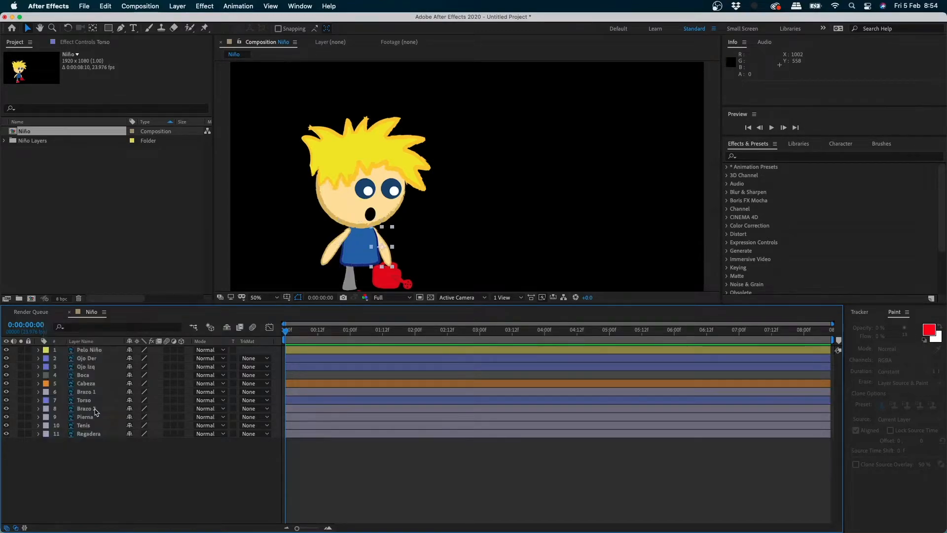
- Identify the Brazo 2 and Pierna layers on the character and set the label colour of Pierna to None
{"action": "left_click", "coordinate": [93, 409]}
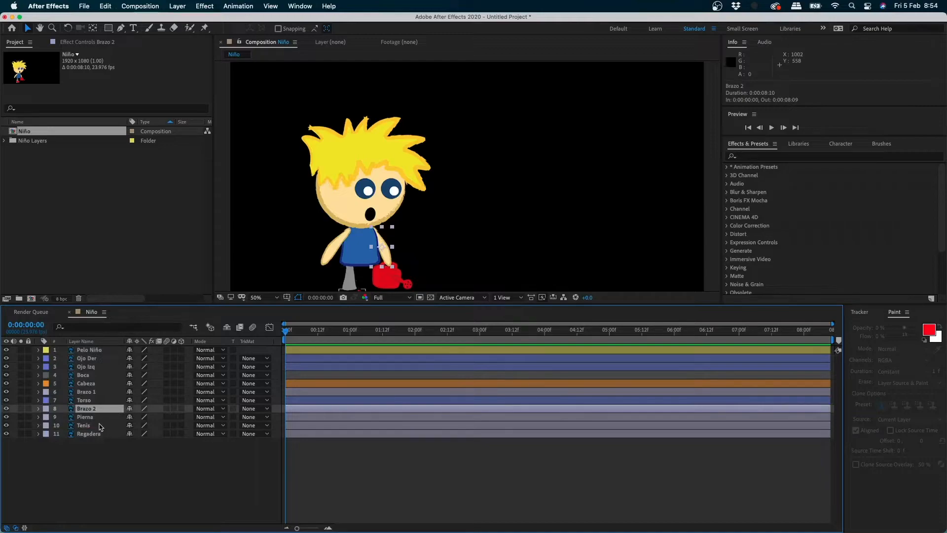
{"action": "left_click", "coordinate": [96, 418]}
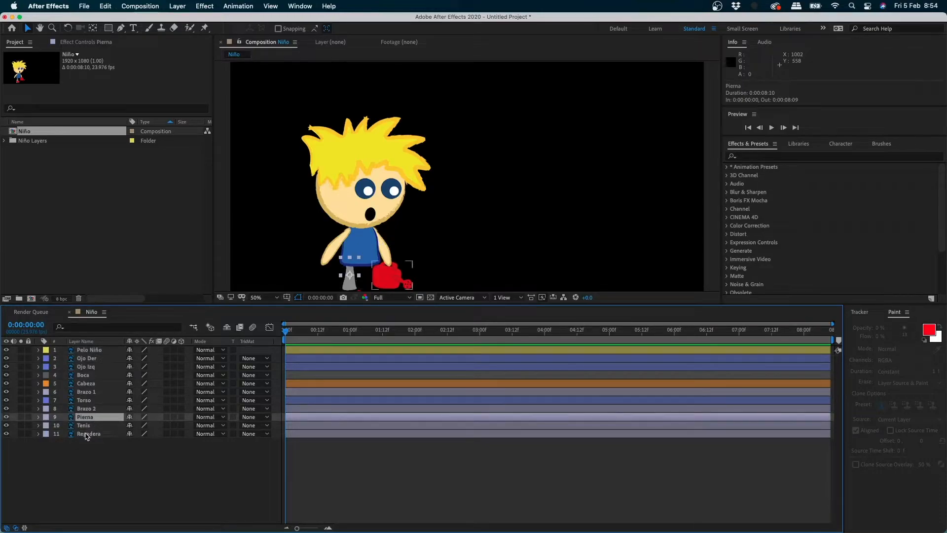
{"action": "key", "text": "h"}
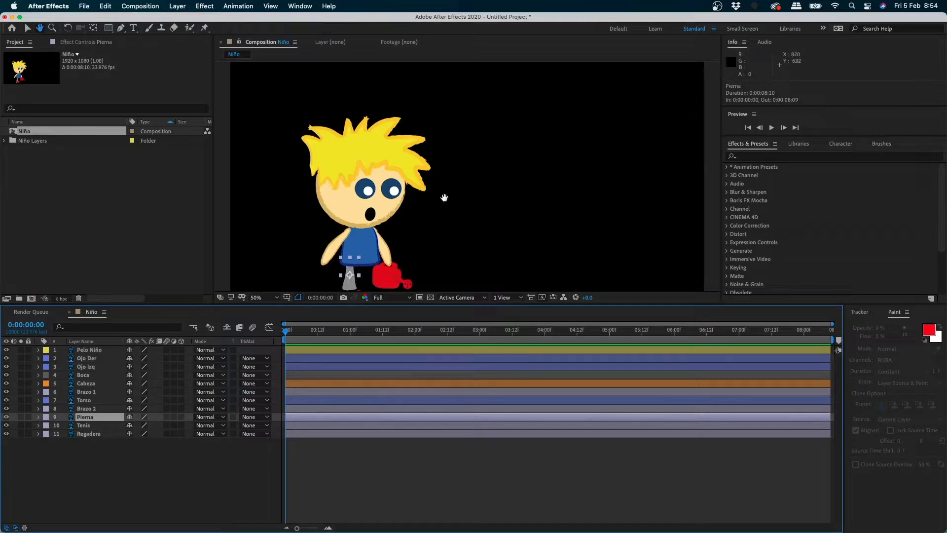
{"action": "left_click_drag", "start_coordinate": [444, 198], "coordinate": [459, 169]}
{"action": "key", "text": "v"}
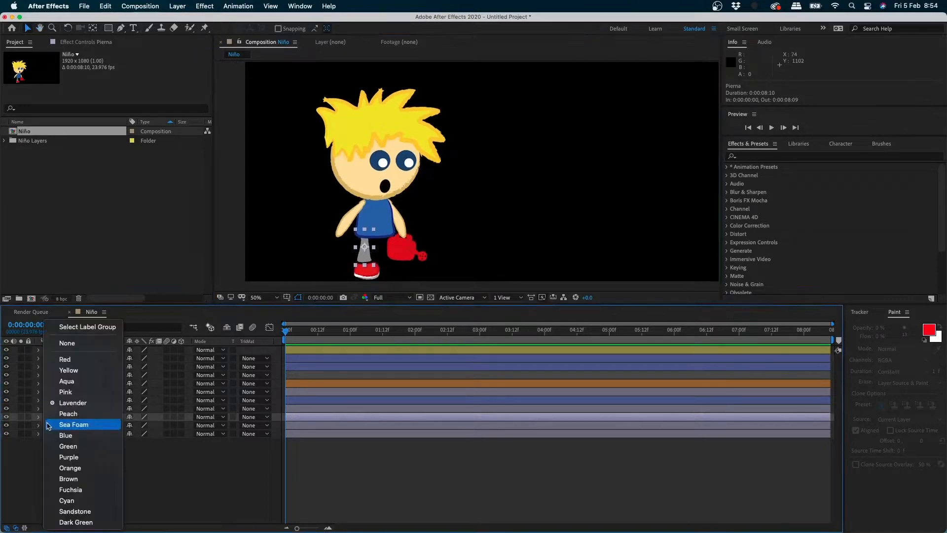
{"action": "left_click", "coordinate": [46, 417]}
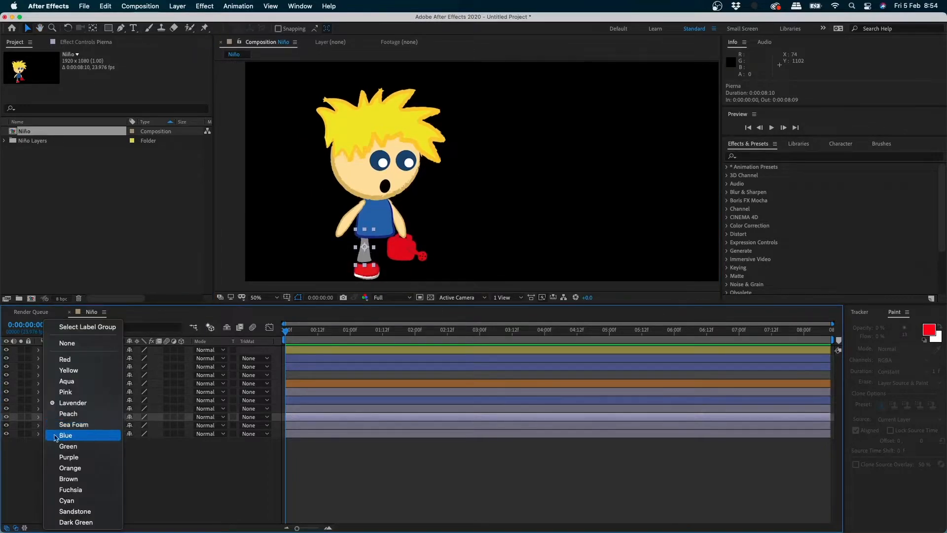
{"action": "left_click", "coordinate": [82, 348]}
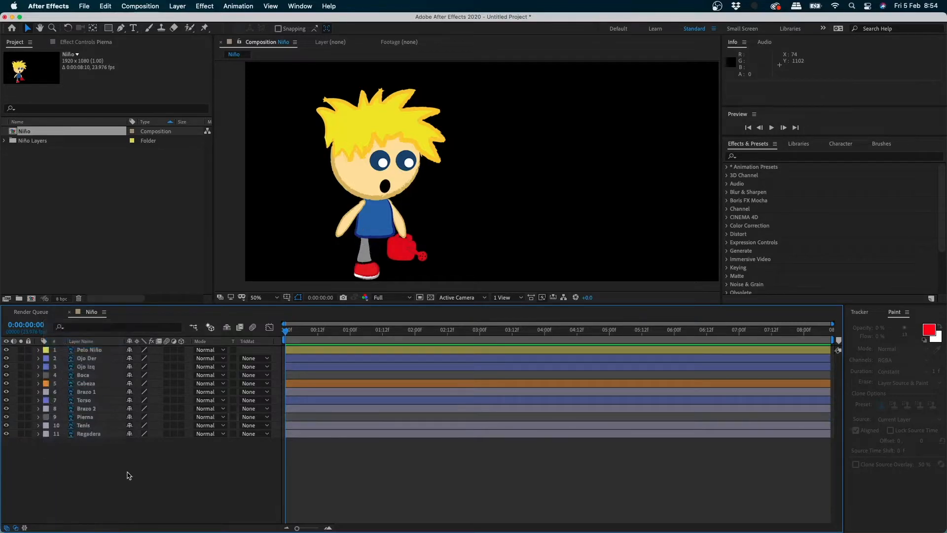
- Set the label colour of the Tenis layer to Red
{"action": "left_click", "coordinate": [81, 425]}
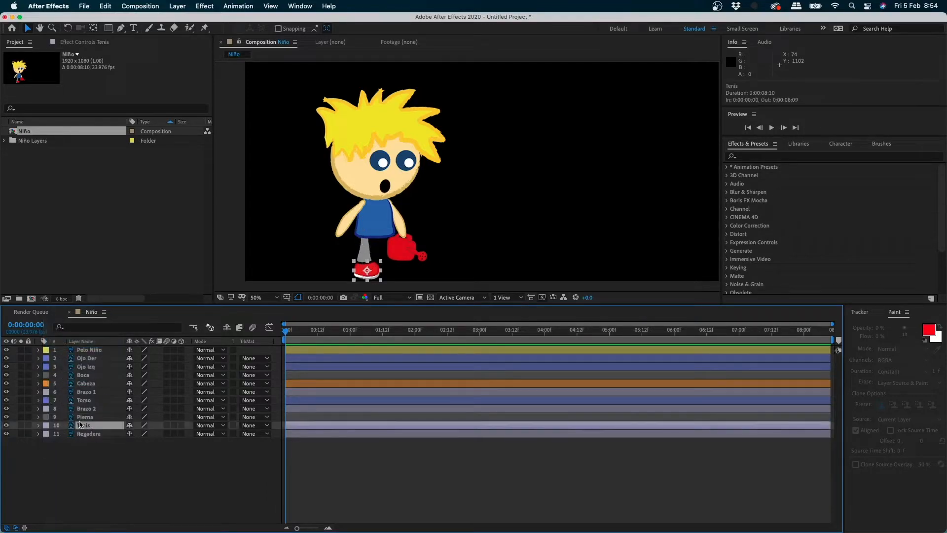
{"action": "left_click", "coordinate": [45, 427]}
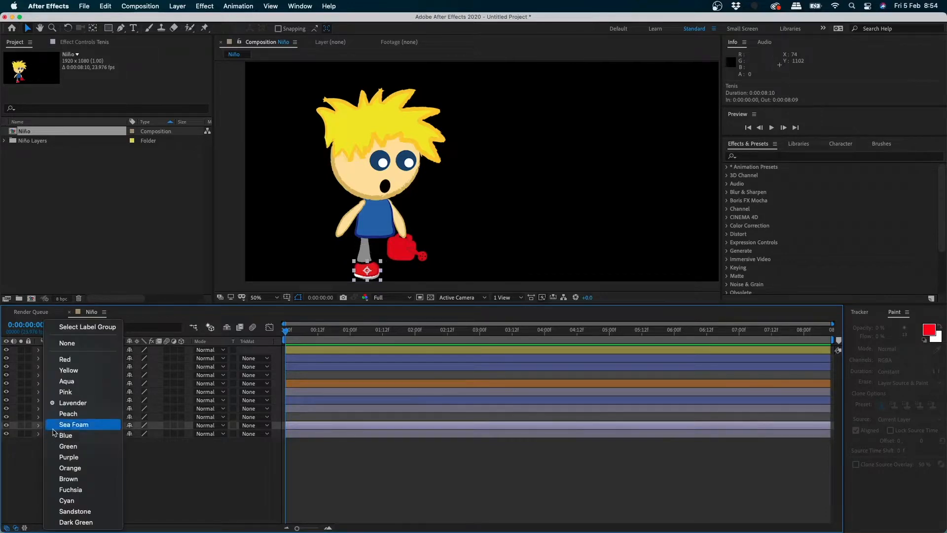
{"action": "left_click", "coordinate": [64, 359]}
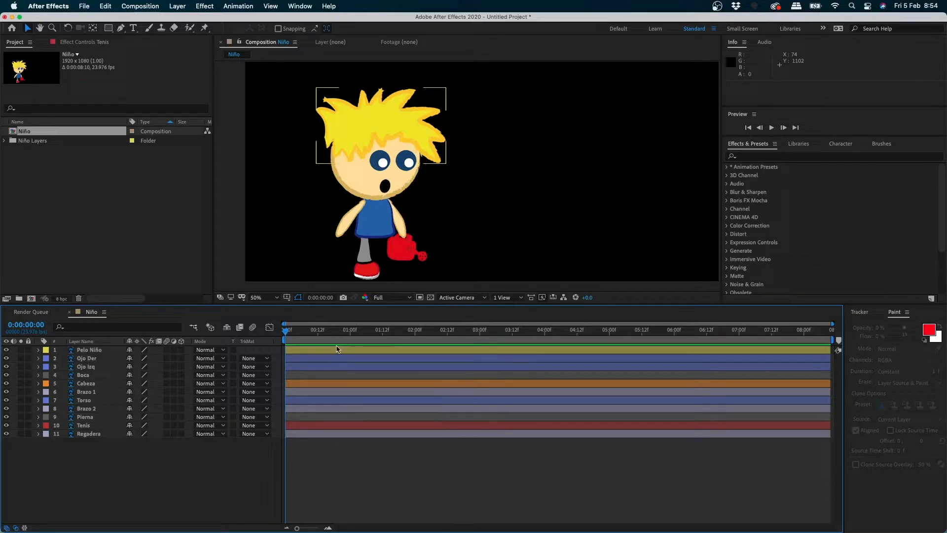
- Examine the colour-labelled layers one by one, from Pelo Niño to Pierna, to match each with its body part
{"action": "left_click", "coordinate": [88, 350]}
{"action": "left_click", "coordinate": [92, 367]}
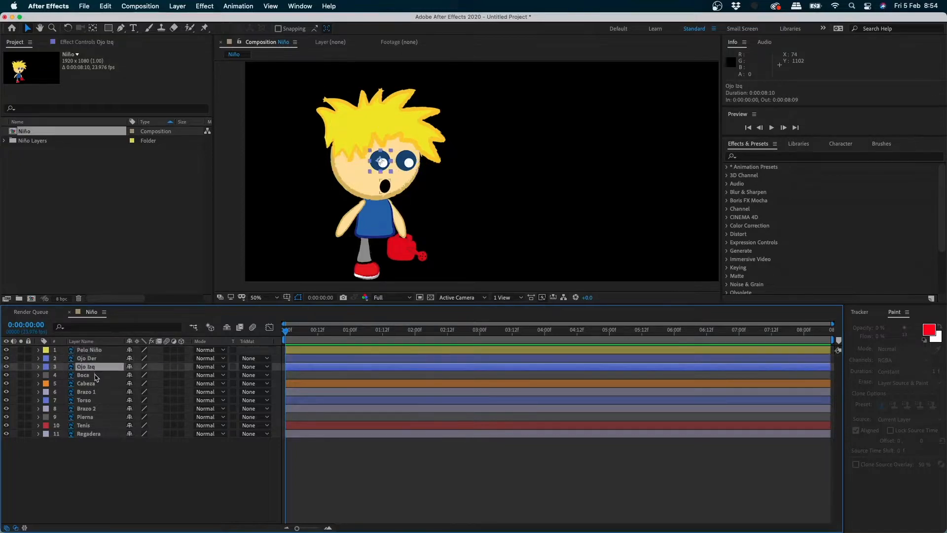
{"action": "left_click", "coordinate": [95, 376]}
{"action": "left_click", "coordinate": [96, 384]}
{"action": "left_click", "coordinate": [96, 392]}
{"action": "left_click", "coordinate": [95, 401]}
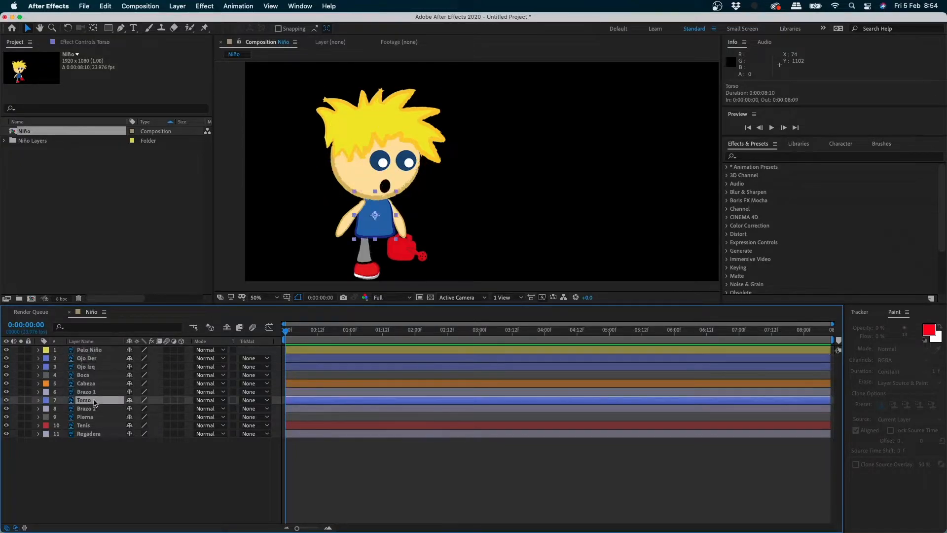
{"action": "left_click", "coordinate": [96, 408]}
{"action": "left_click", "coordinate": [98, 417]}
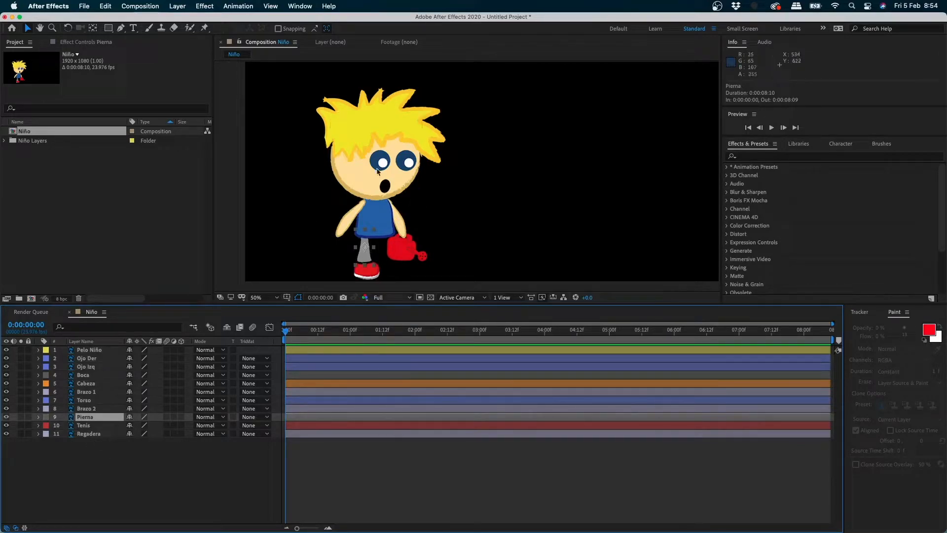
{"action": "left_click", "coordinate": [93, 359]}
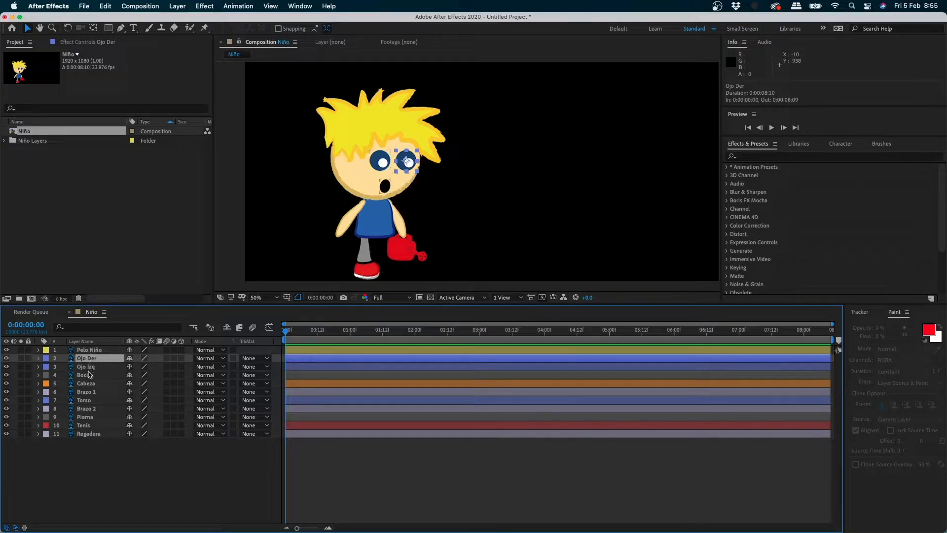
{"action": "left_click", "coordinate": [108, 445]}
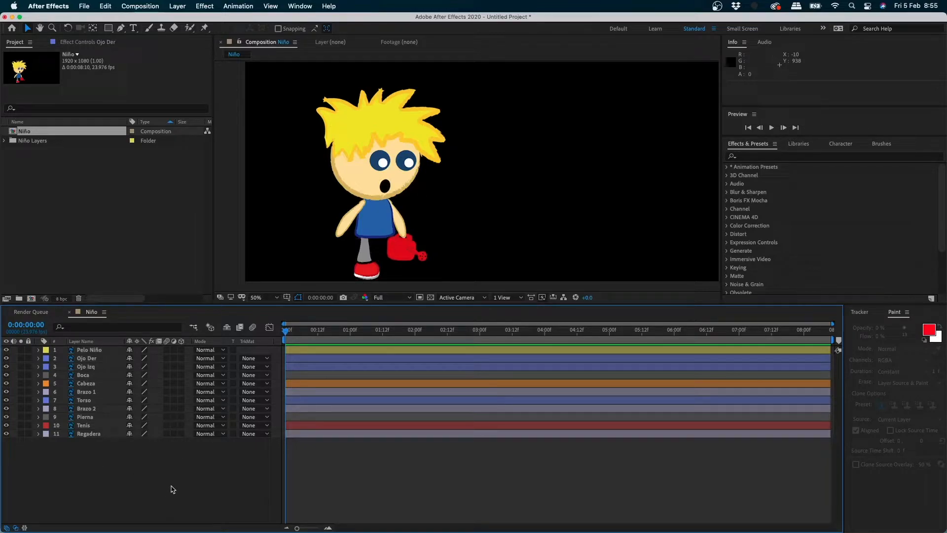
- Hide the Modes column in the timeline and display the Parent & Link column
{"action": "key", "text": "F4"}
{"action": "right_click", "coordinate": [104, 343]}
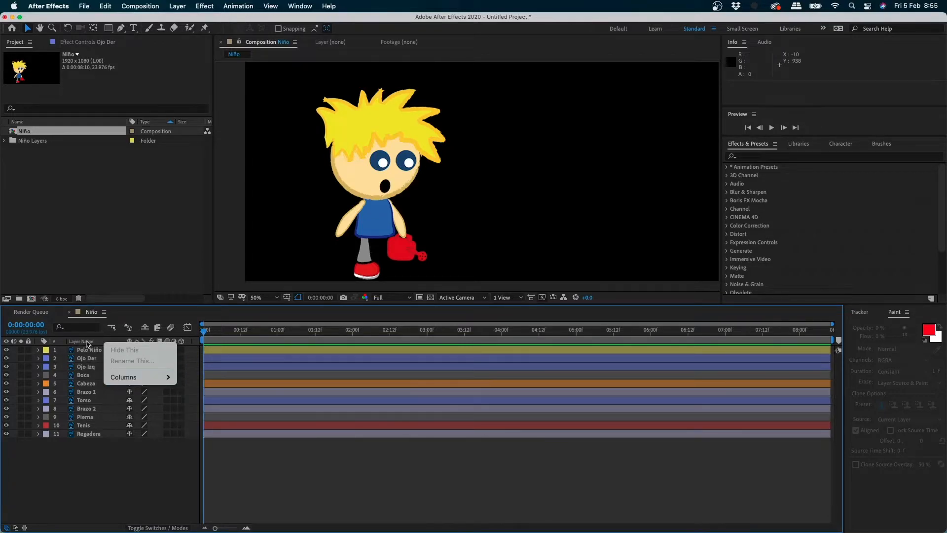
{"action": "mouse_move", "coordinate": [132, 383]}
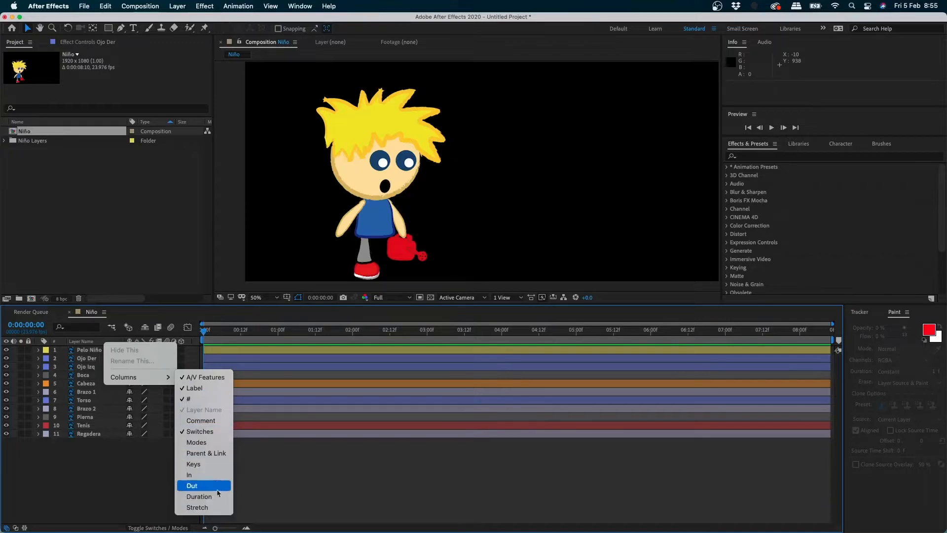
{"action": "left_click", "coordinate": [226, 456]}
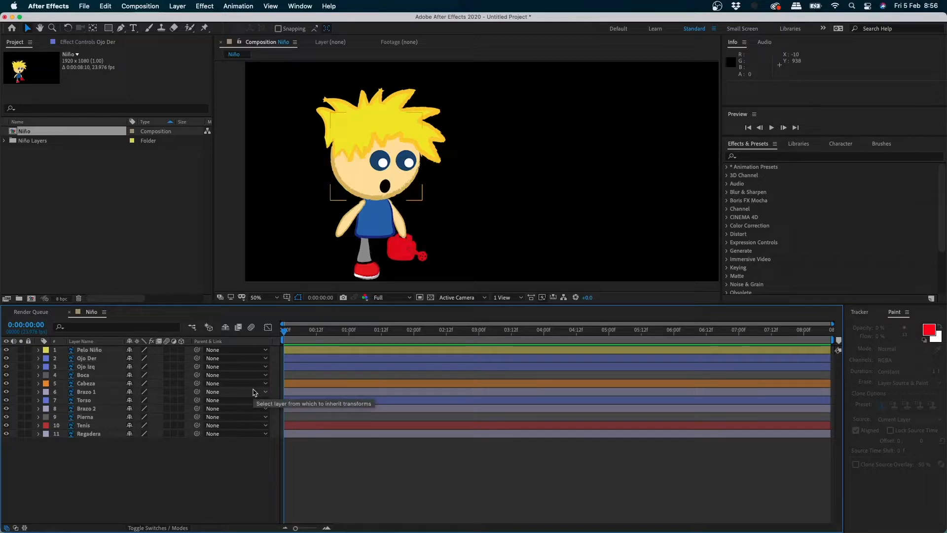
- Examine the parent layer options available for Pelo Niño and the parenting controls without assigning a parent
{"action": "left_click", "coordinate": [99, 349]}
{"action": "left_click", "coordinate": [98, 360]}
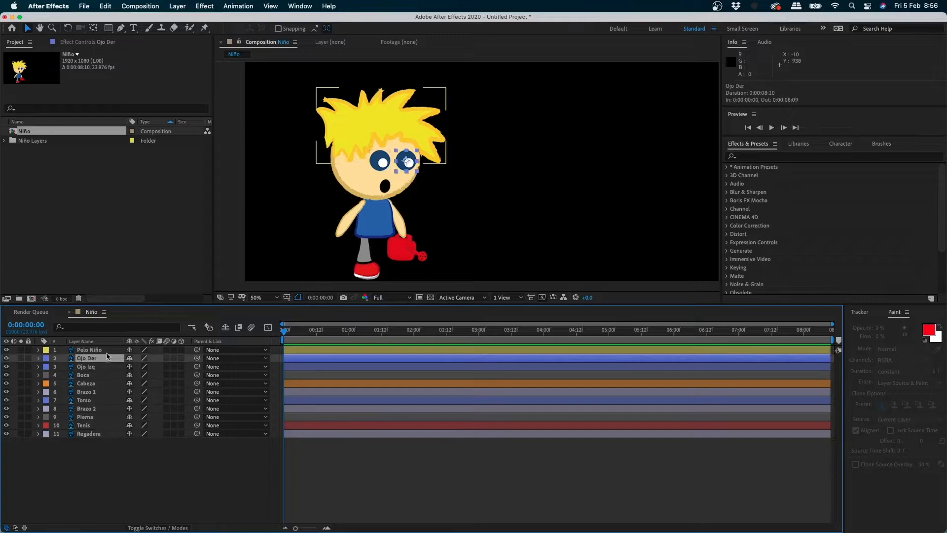
{"action": "left_click", "coordinate": [225, 351]}
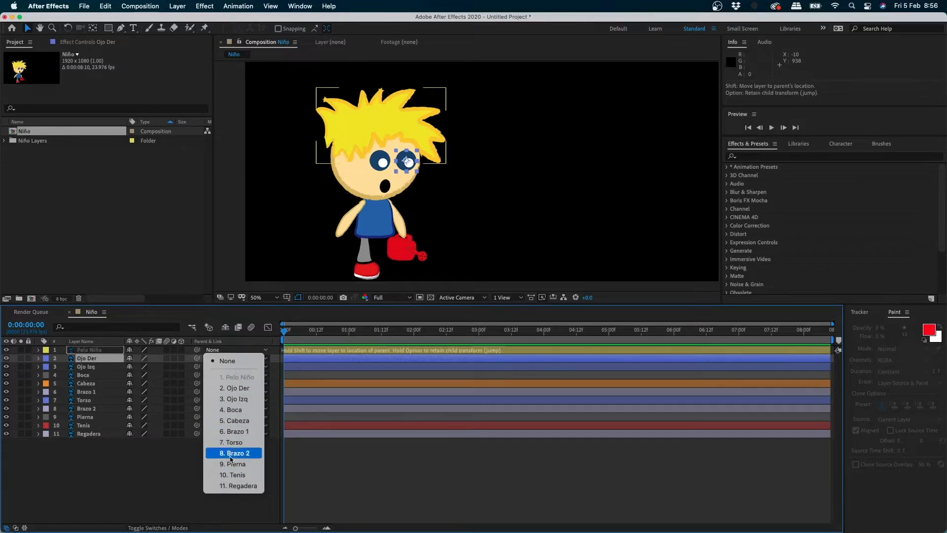
{"action": "left_click", "coordinate": [72, 469]}
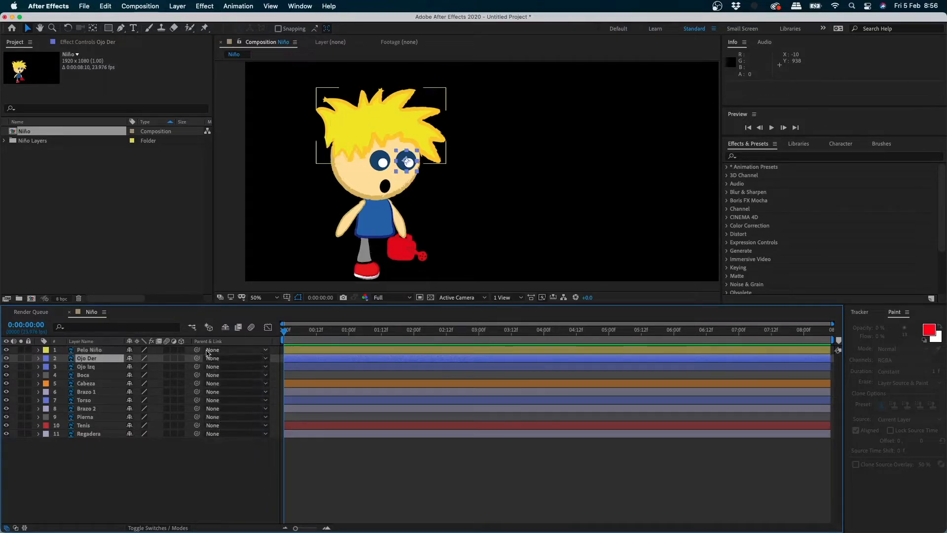
{"action": "mouse_move", "coordinate": [196, 363]}
{"action": "left_mouse_down"}
{"action": "mouse_move", "coordinate": [80, 480]}
{"action": "mouse_move", "coordinate": [89, 374]}
{"action": "mouse_move", "coordinate": [91, 409]}
{"action": "mouse_move", "coordinate": [89, 376]}
{"action": "mouse_move", "coordinate": [87, 400]}
{"action": "mouse_move", "coordinate": [200, 360]}
{"action": "mouse_move", "coordinate": [74, 428]}
{"action": "mouse_move", "coordinate": [118, 485]}
{"action": "mouse_move", "coordinate": [151, 448]}
{"action": "mouse_move", "coordinate": [119, 375]}
{"action": "mouse_move", "coordinate": [84, 402]}
{"action": "mouse_move", "coordinate": [113, 367]}
{"action": "mouse_move", "coordinate": [163, 351]}
{"action": "mouse_move", "coordinate": [200, 360]}
{"action": "left_mouse_up"}
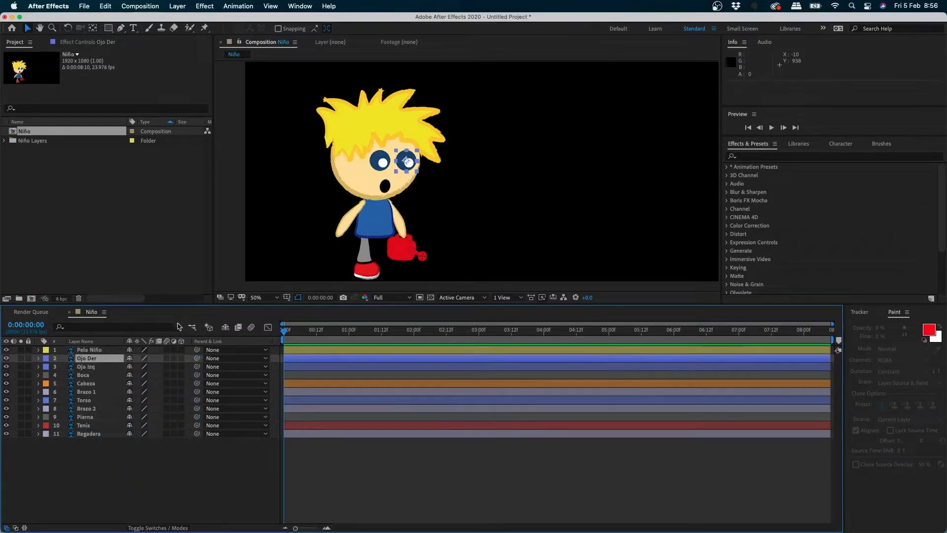
{"action": "left_click", "coordinate": [101, 351]}
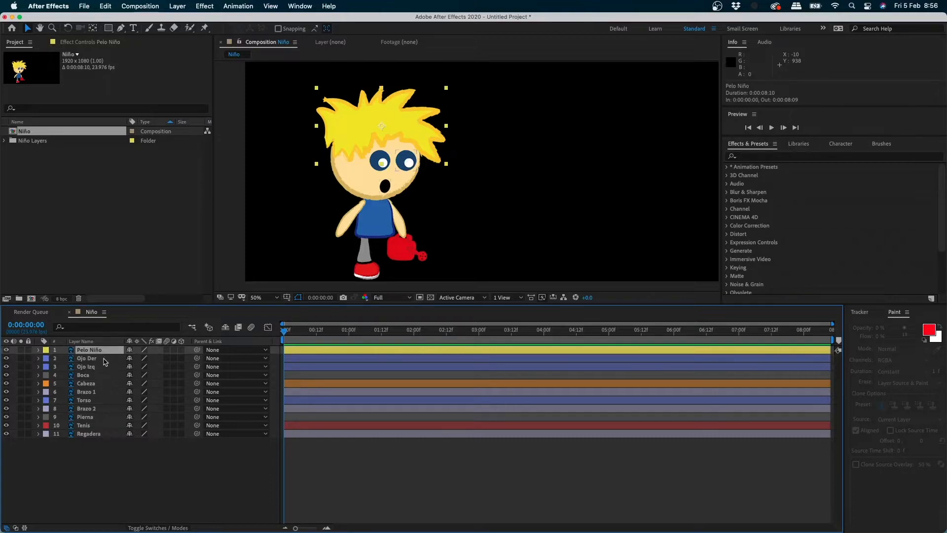
{"action": "left_click", "coordinate": [103, 358], "text": "shift"}
{"action": "left_click", "coordinate": [105, 367], "text": "shift"}
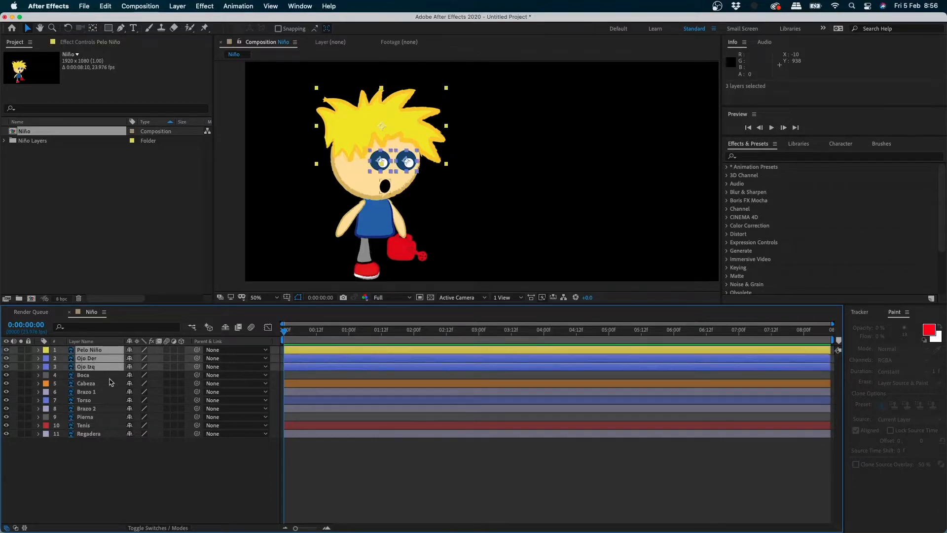
{"action": "left_click", "coordinate": [102, 375], "text": "shift"}
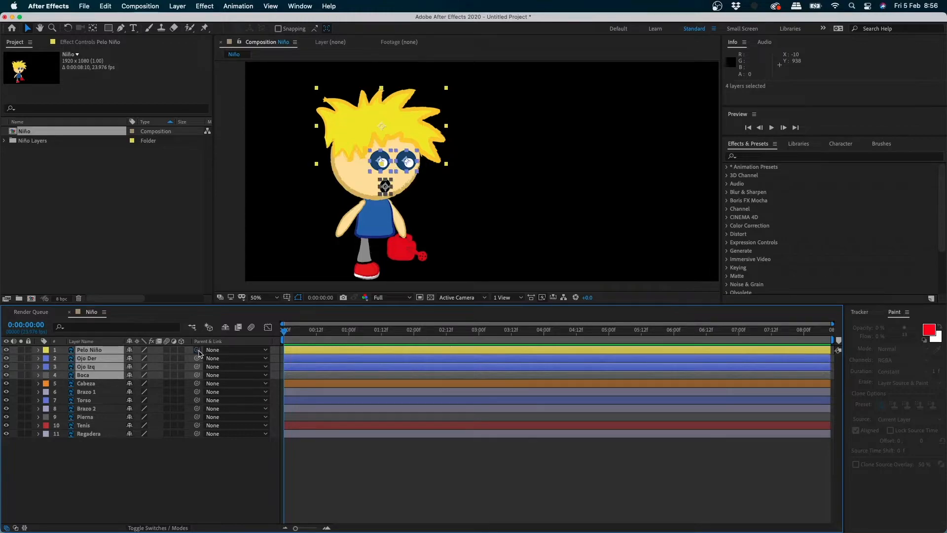
{"action": "mouse_move", "coordinate": [198, 351]}
{"action": "left_mouse_down"}
{"action": "mouse_move", "coordinate": [100, 388]}
{"action": "mouse_move", "coordinate": [200, 352]}
{"action": "left_mouse_up"}
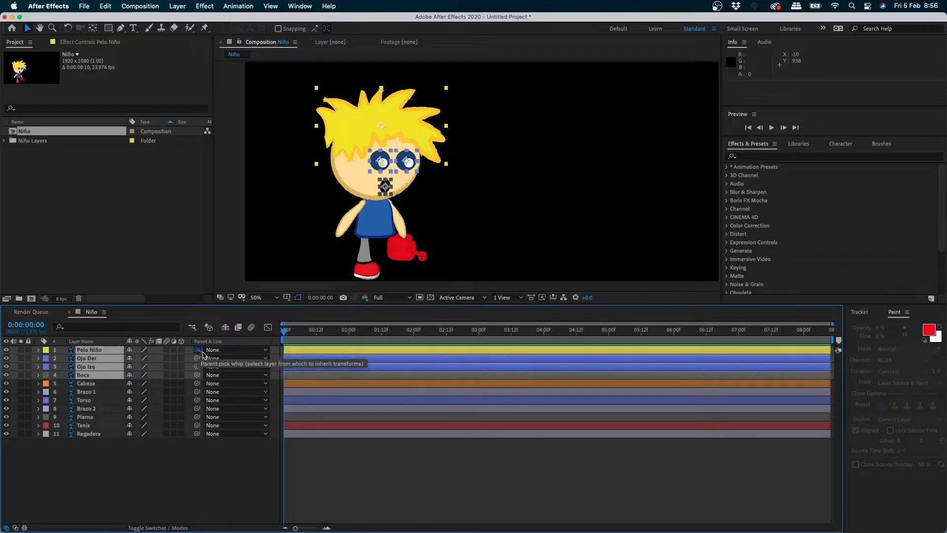
{"action": "left_click", "coordinate": [93, 384]}
- Parent the Pelo Niño, Ojo Der, Ojo Izq and Boca layers together to the Cabeza layer
{"action": "left_click", "coordinate": [99, 351]}
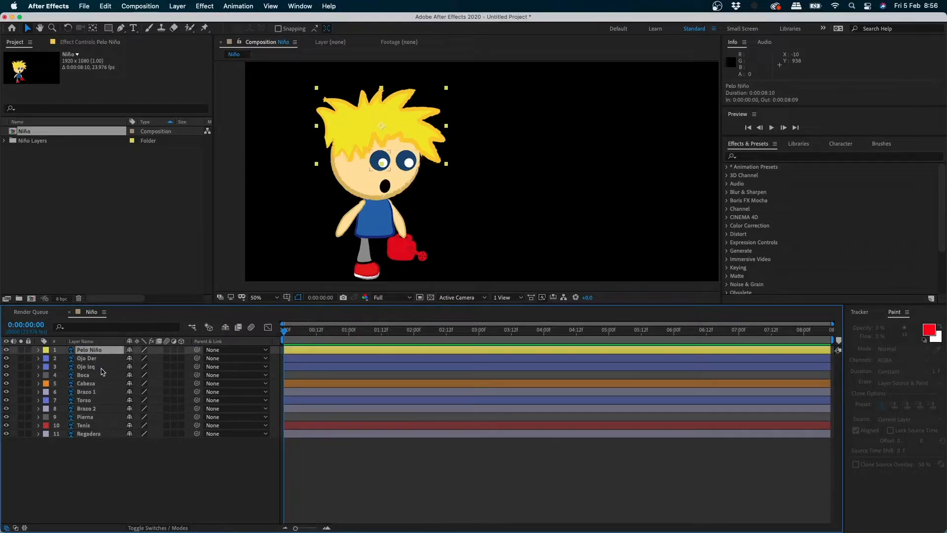
{"action": "left_click", "coordinate": [93, 358], "text": "shift"}
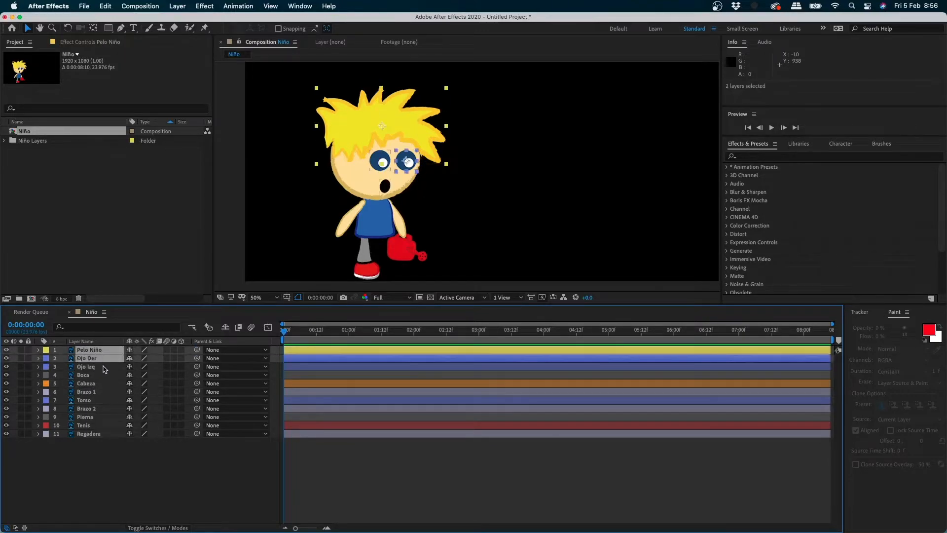
{"action": "left_click", "coordinate": [97, 367], "text": "shift"}
{"action": "left_click", "coordinate": [103, 376], "text": "shift"}
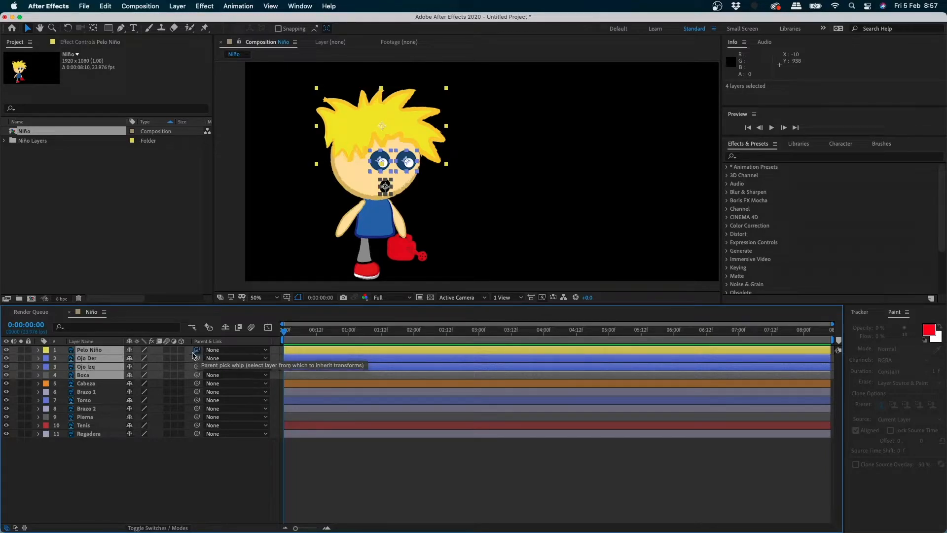
{"action": "left_click_drag", "start_coordinate": [197, 351], "coordinate": [96, 386]}
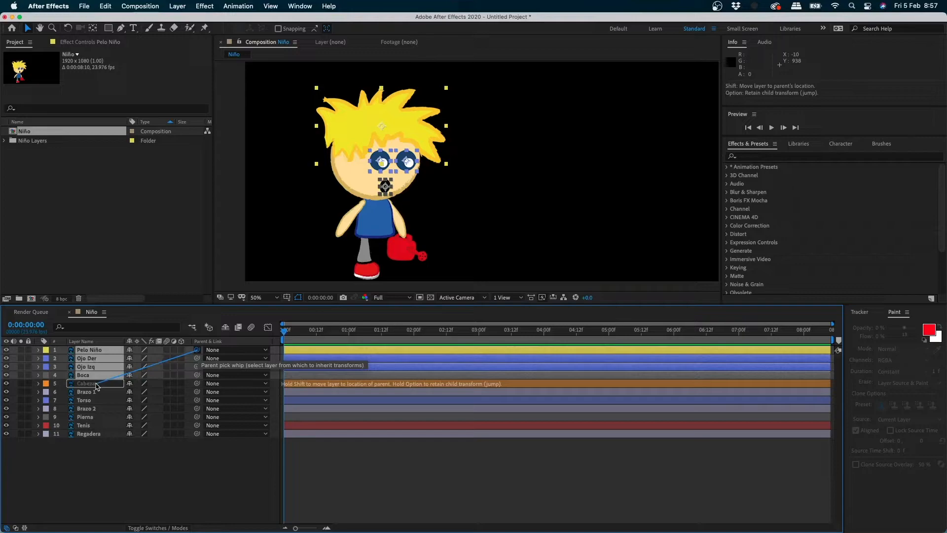
- Test the head's parenting by moving the Cabeza layer down in the composition, and undo the move
{"action": "left_click_drag", "start_coordinate": [91, 386], "coordinate": [92, 387]}
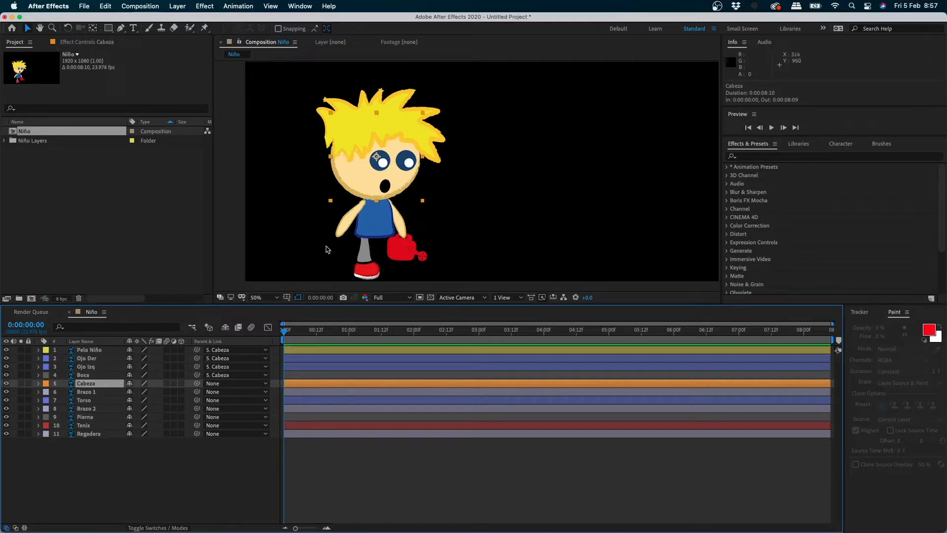
{"action": "left_click_drag", "start_coordinate": [367, 191], "coordinate": [339, 265]}
{"action": "key", "text": "cmd+z"}
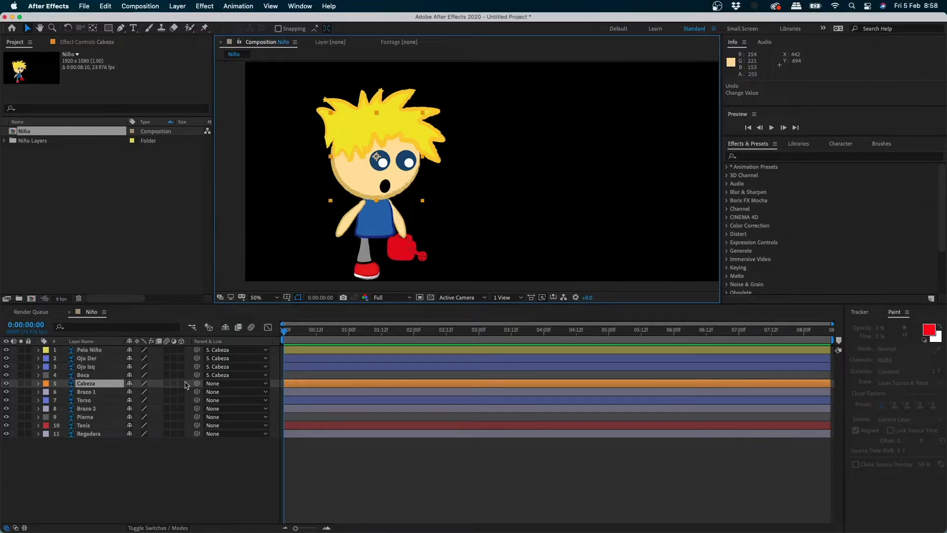
- Parent the Cabeza layer to Torso and test the link by moving the torso aside, undoing the move
{"action": "left_click_drag", "start_coordinate": [196, 383], "coordinate": [90, 402]}
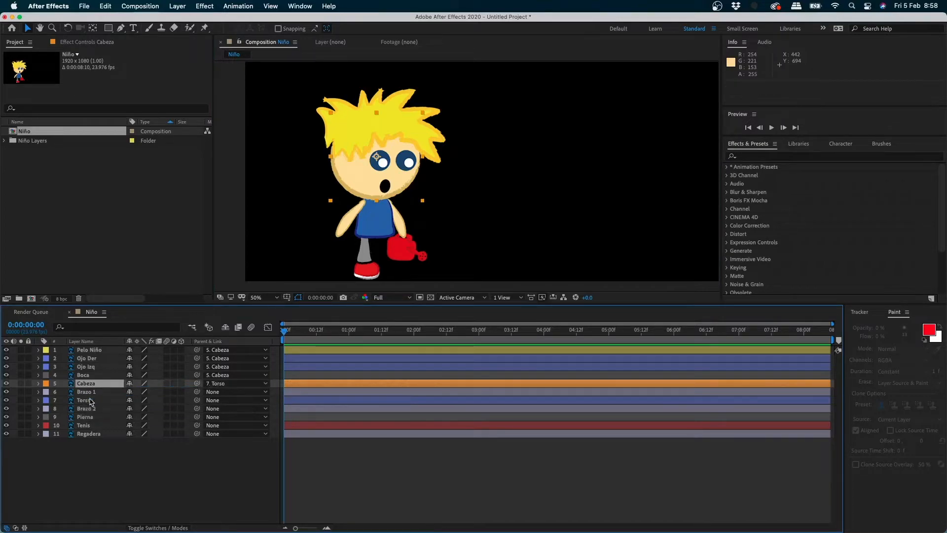
{"action": "left_click_drag", "start_coordinate": [385, 225], "coordinate": [603, 212]}
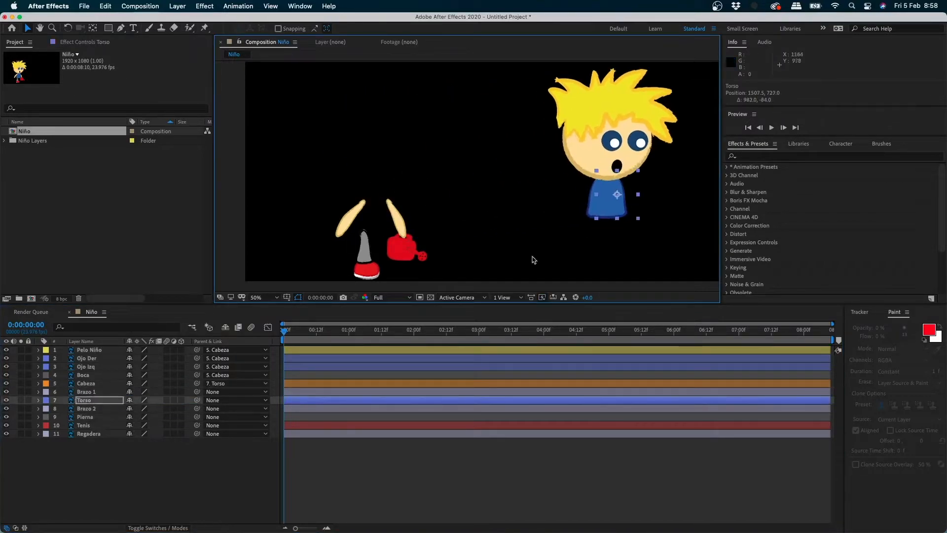
{"action": "key", "text": "super+z"}
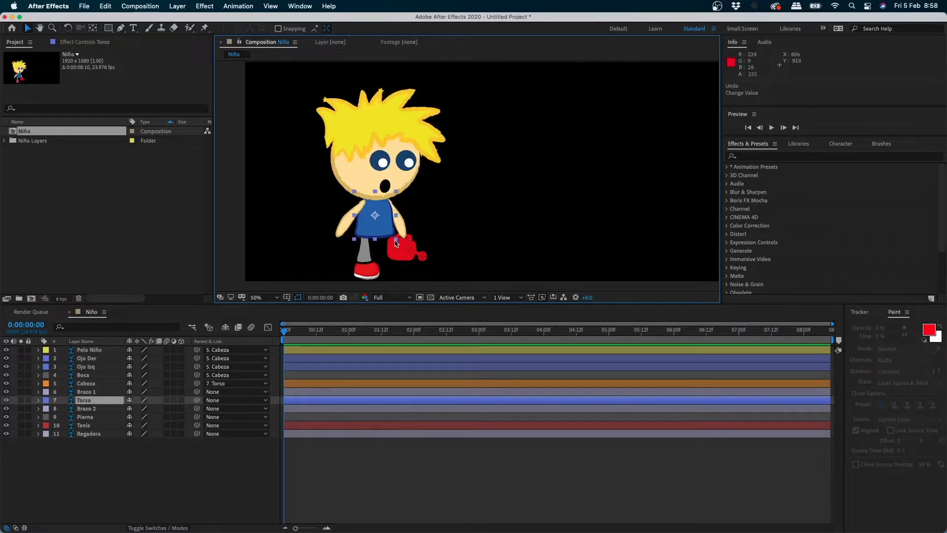
- Reveal the Rotation property of Torso, test the hierarchy by rotating it to about -30°, and undo the rotation
{"action": "key", "text": "r"}
{"action": "mouse_move", "coordinate": [138, 411]}
{"action": "left_mouse_down"}
{"action": "mouse_move", "coordinate": [118, 412]}
{"action": "mouse_move", "coordinate": [127, 412]}
{"action": "left_mouse_up"}
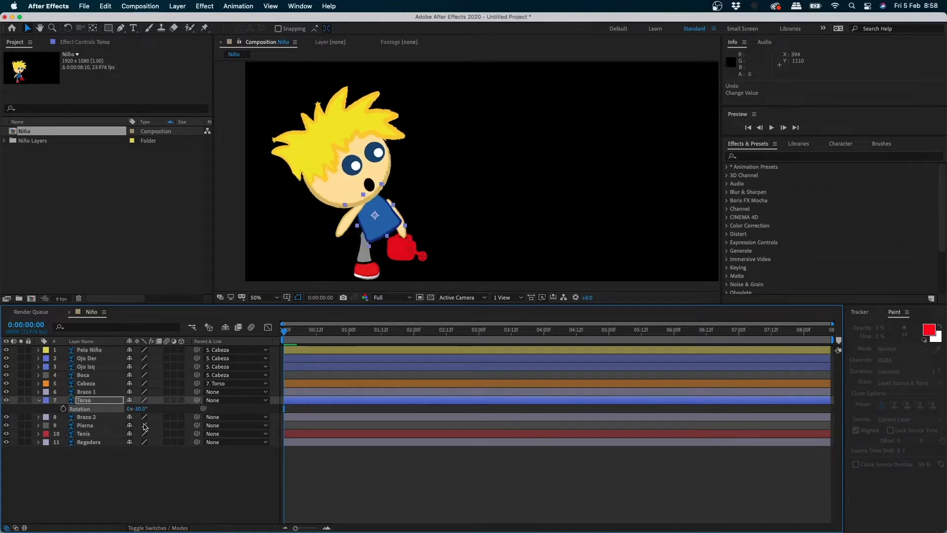
{"action": "key", "text": "super+z"}
{"action": "left_click", "coordinate": [183, 475]}
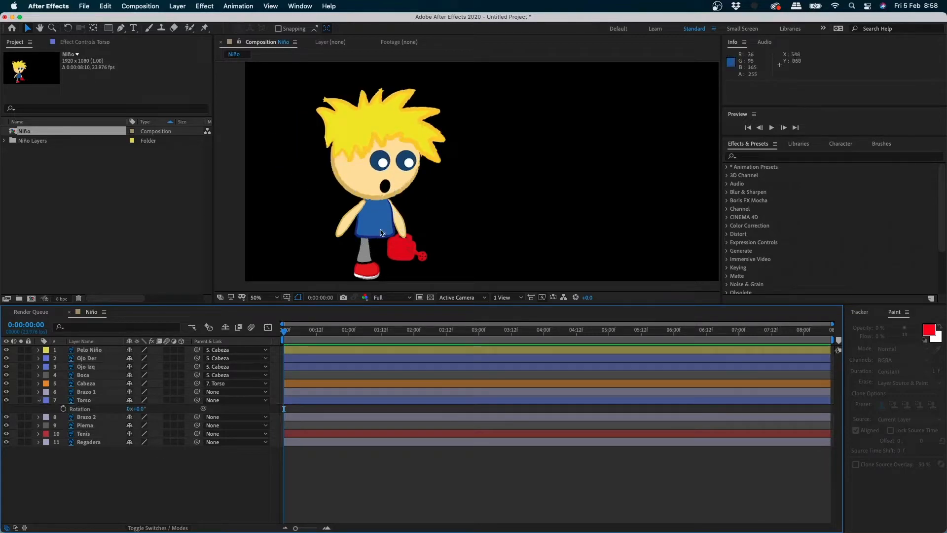
- Examine the arms, torso and leg in the composition to see which parts connect to the torso
{"action": "left_click", "coordinate": [355, 231]}
{"action": "left_click", "coordinate": [373, 213]}
{"action": "left_click", "coordinate": [397, 226]}
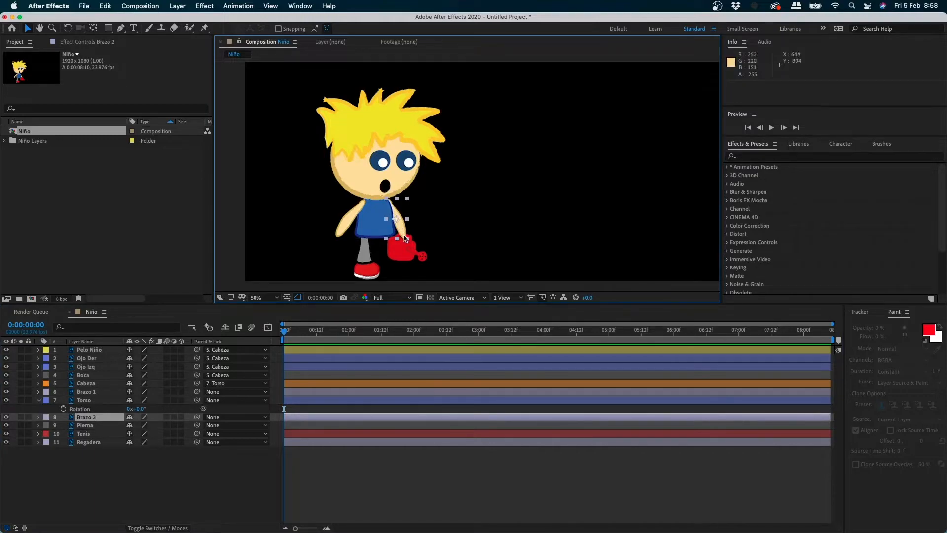
{"action": "left_click", "coordinate": [361, 235]}
{"action": "left_click", "coordinate": [381, 239]}
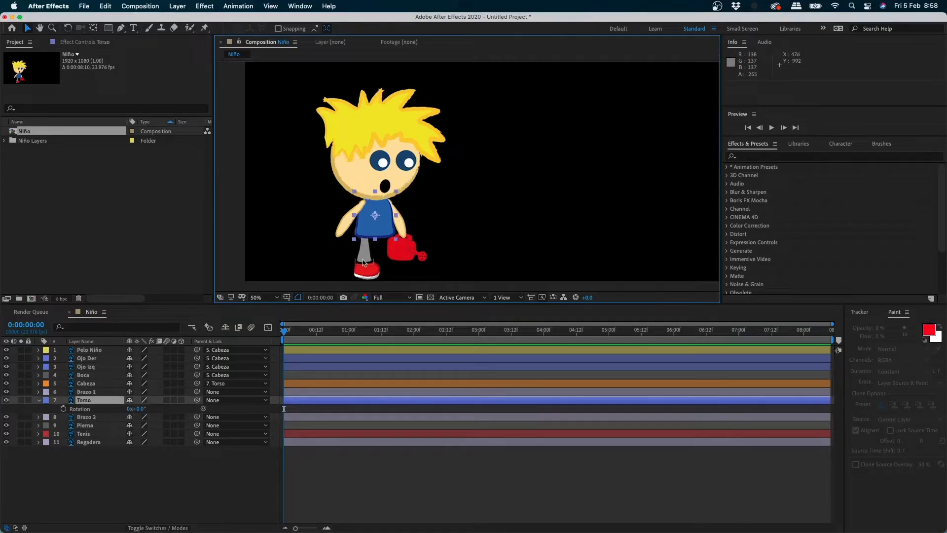
- Reassign Torso as the parent of Cabeza, choosing it from the list of available parent layers
{"action": "left_click", "coordinate": [86, 383]}
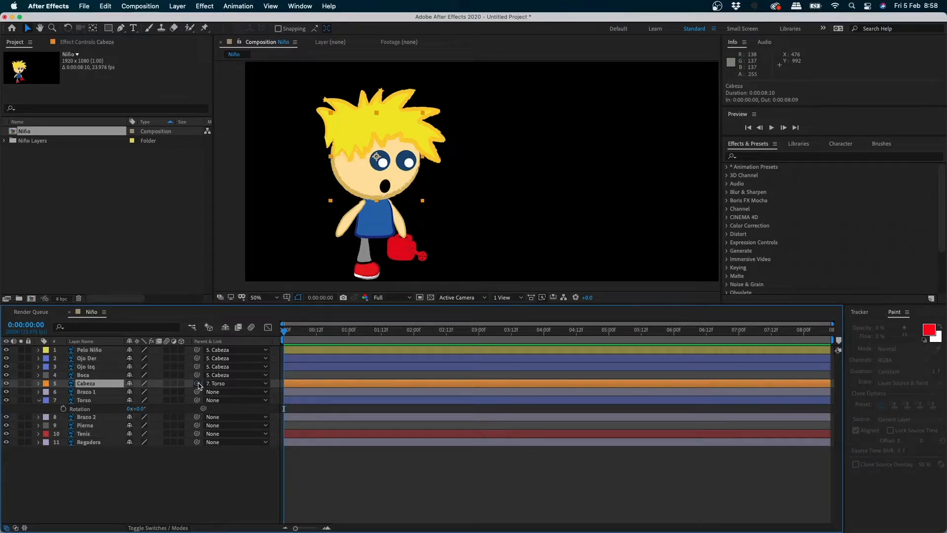
{"action": "left_click_drag", "start_coordinate": [199, 386], "coordinate": [87, 403]}
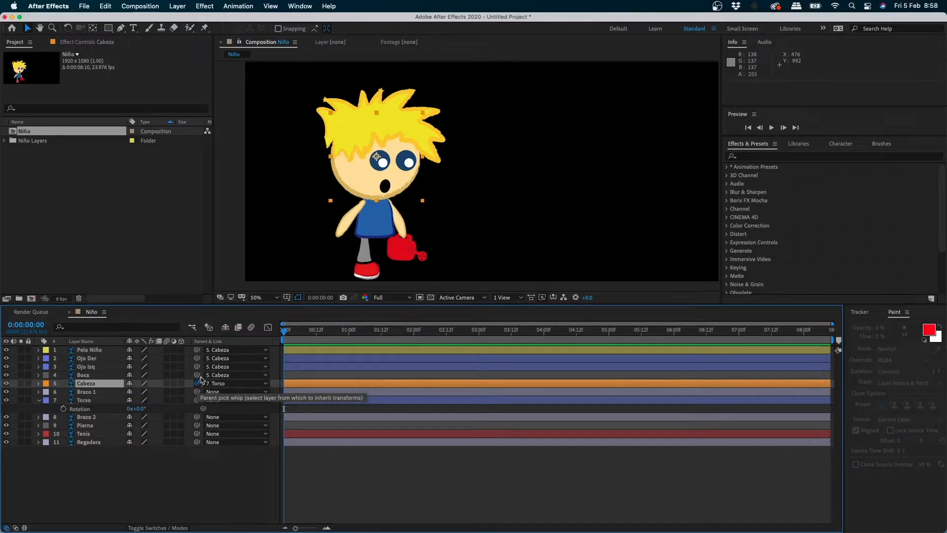
{"action": "left_click", "coordinate": [230, 385]}
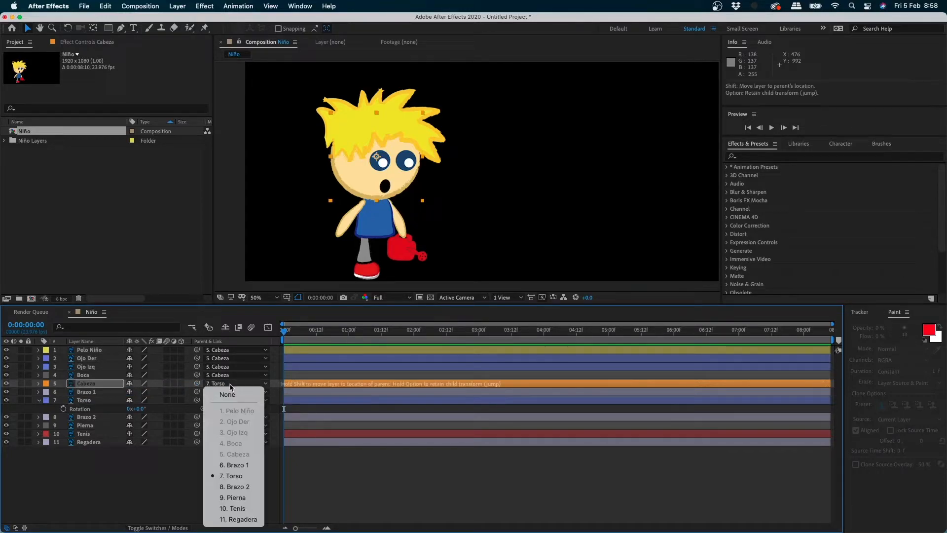
{"action": "left_click", "coordinate": [247, 479]}
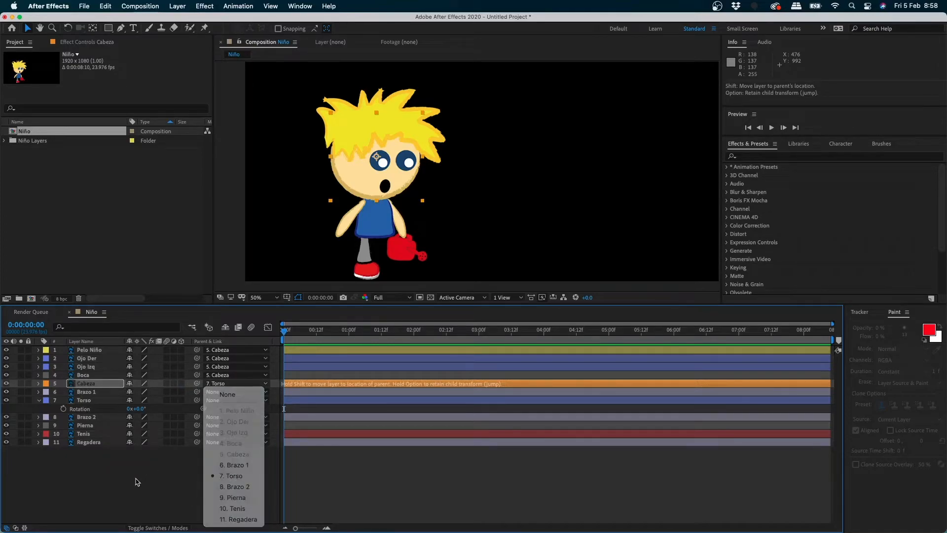
- Parent both arm layers, Brazo 1 and Brazo 2, to the Torso layer
{"action": "left_click", "coordinate": [93, 401]}
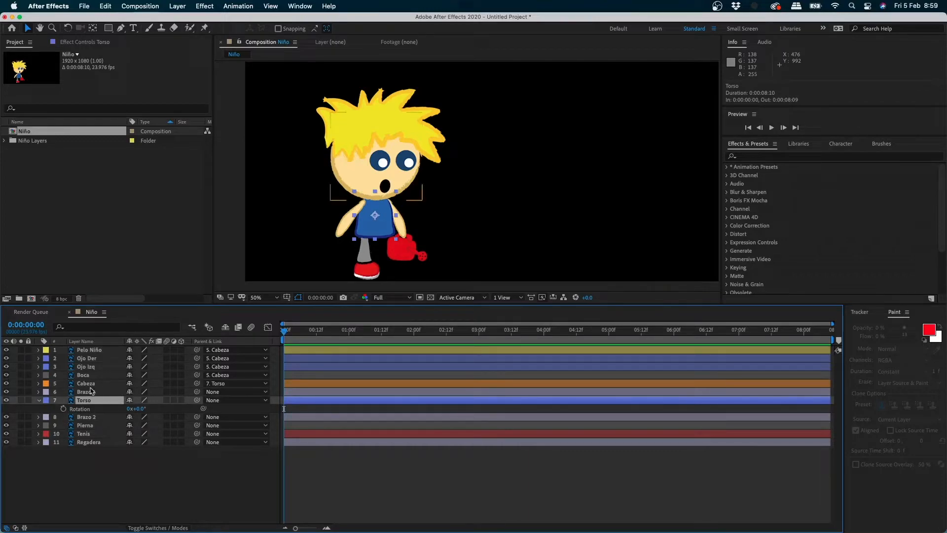
{"action": "left_click", "coordinate": [93, 421]}
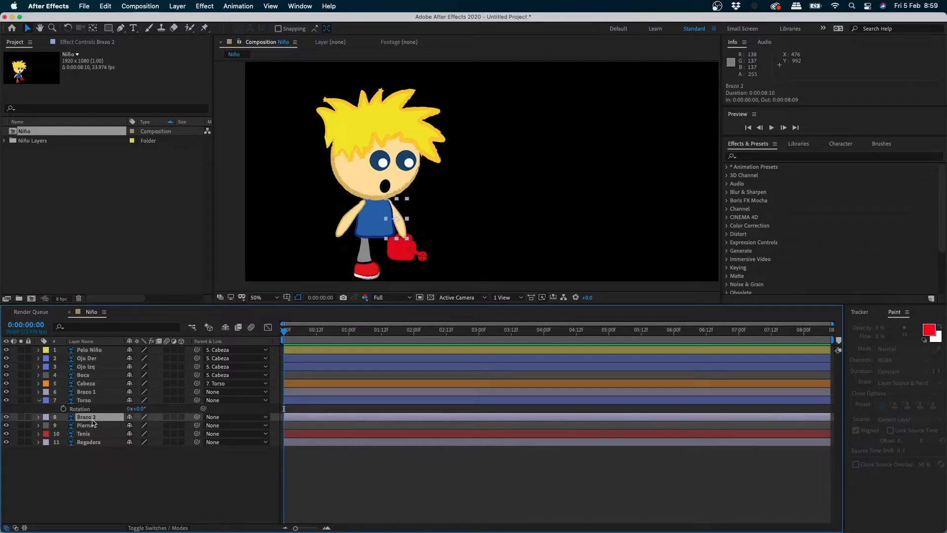
{"action": "left_click", "coordinate": [95, 393]}
{"action": "left_click", "coordinate": [94, 418]}
{"action": "left_click", "coordinate": [92, 393]}
{"action": "left_click_drag", "start_coordinate": [196, 391], "coordinate": [89, 401]}
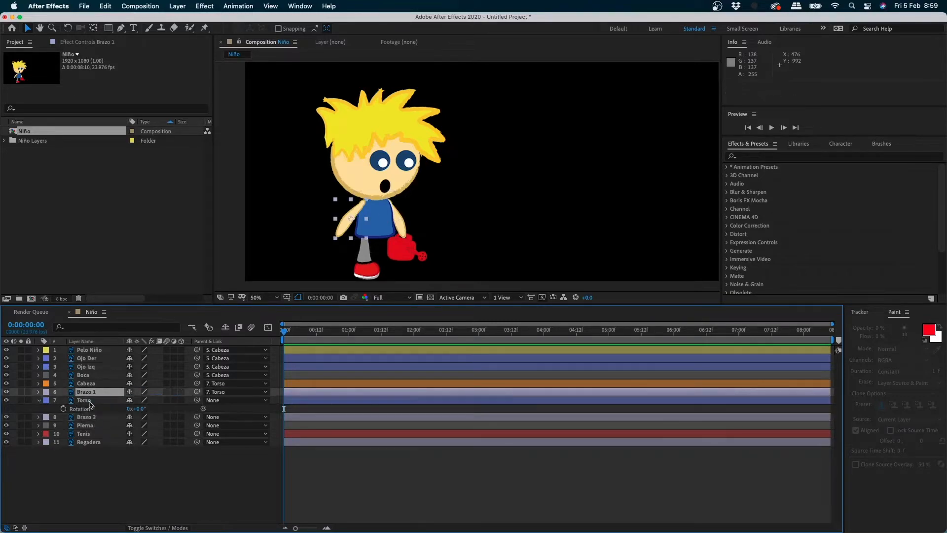
{"action": "left_click", "coordinate": [96, 421]}
{"action": "left_click_drag", "start_coordinate": [197, 417], "coordinate": [84, 400]}
- Create a null object directly above the Torso layer and move it beside the character, to about 1036, 496
{"action": "left_click", "coordinate": [85, 400]}
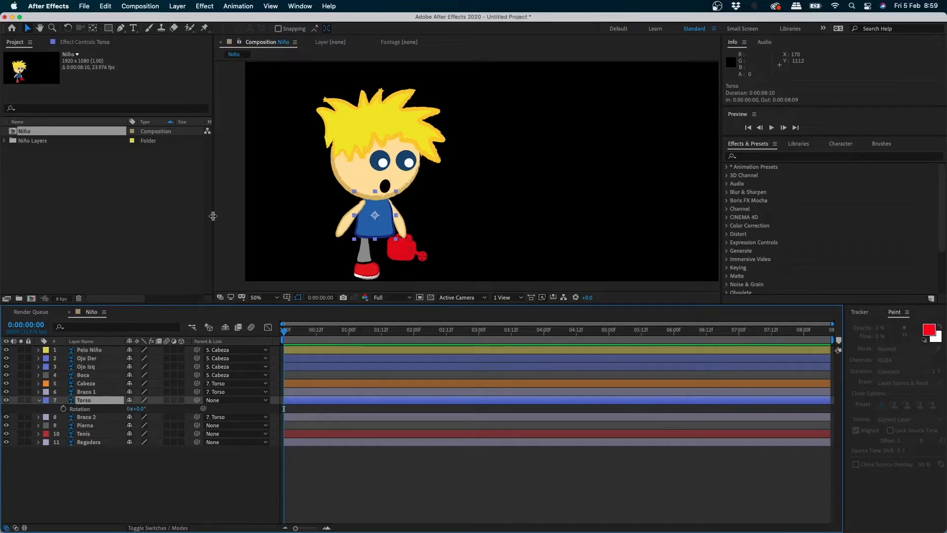
{"action": "left_click", "coordinate": [178, 7]}
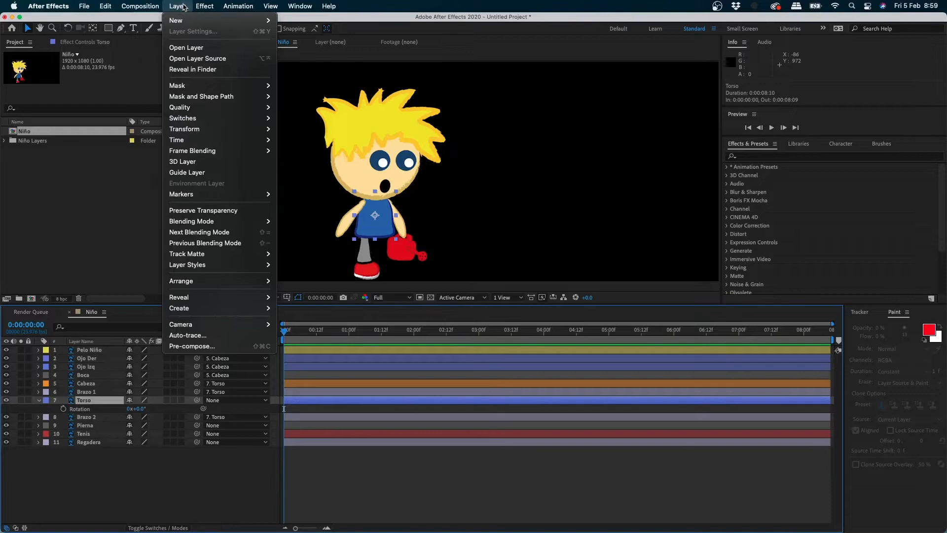
{"action": "mouse_move", "coordinate": [188, 24]}
{"action": "mouse_move", "coordinate": [222, 20]}
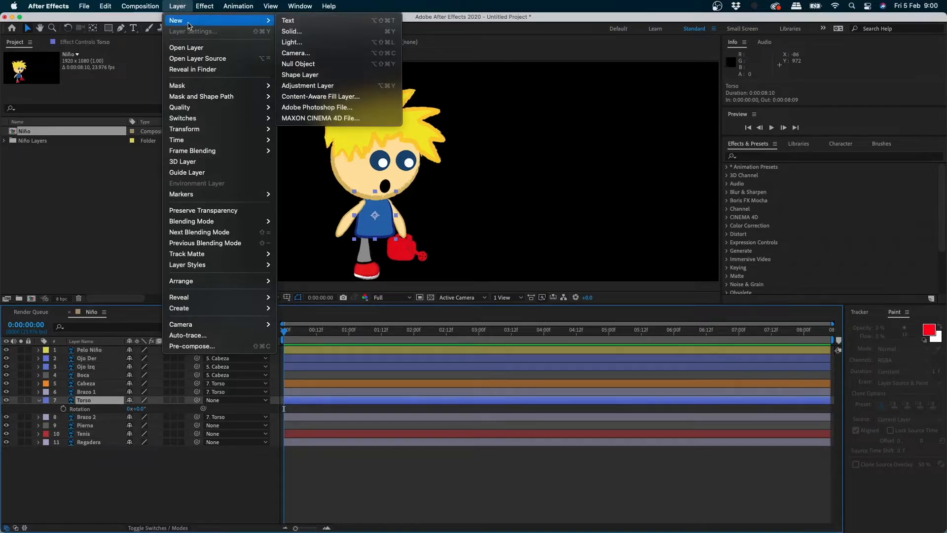
{"action": "left_click", "coordinate": [325, 64]}
{"action": "left_click_drag", "start_coordinate": [530, 150], "coordinate": [564, 190]}
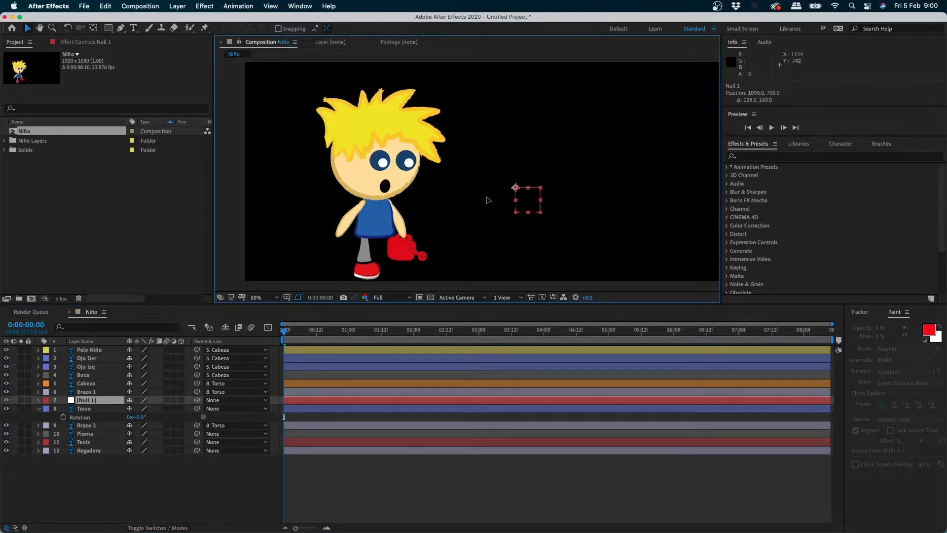
{"action": "left_click_drag", "start_coordinate": [487, 200], "coordinate": [524, 168]}
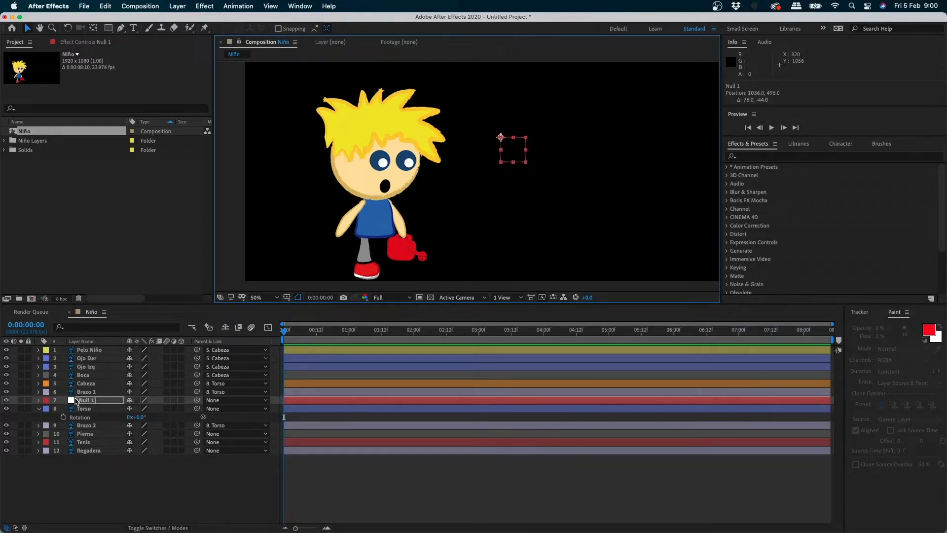
- Examine the transform properties of the null object and collapse them again
{"action": "left_click", "coordinate": [77, 400]}
{"action": "left_click", "coordinate": [38, 400]}
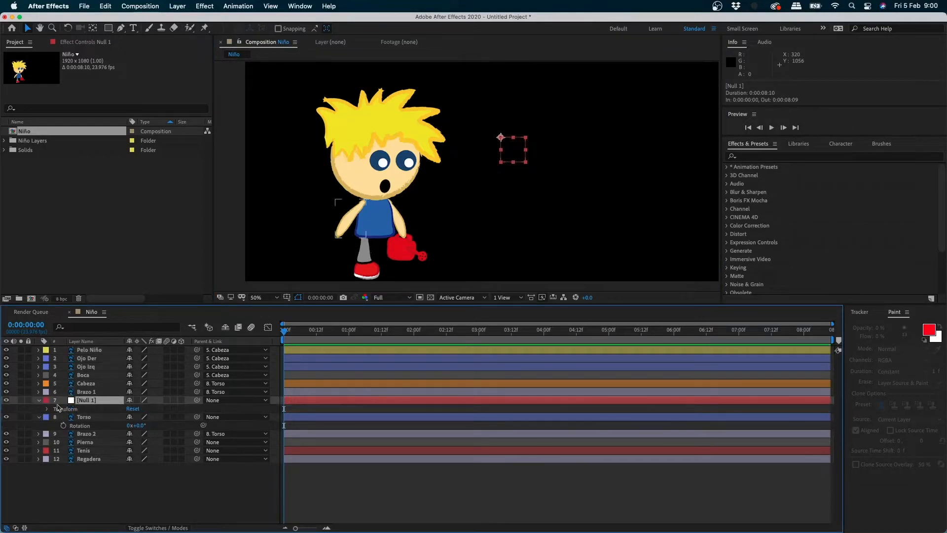
{"action": "left_click", "coordinate": [48, 409]}
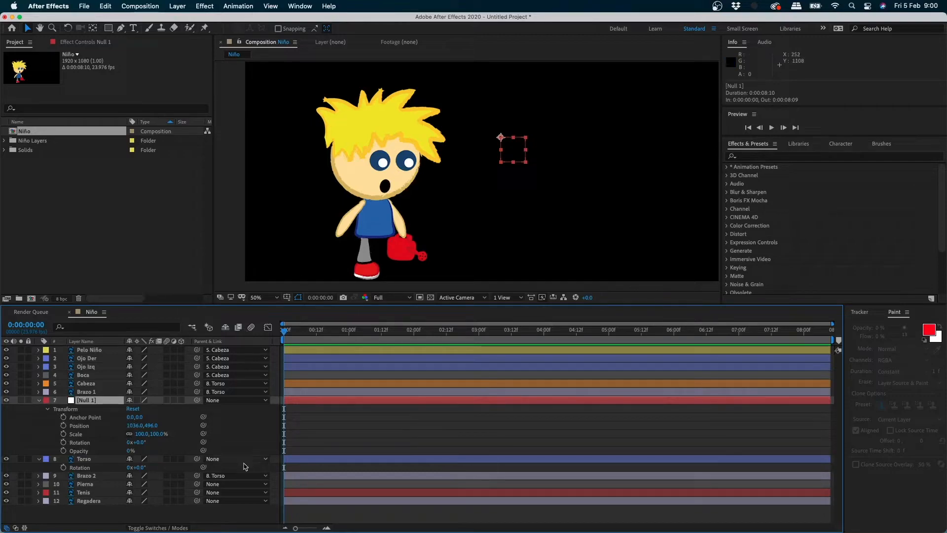
{"action": "left_click", "coordinate": [39, 400]}
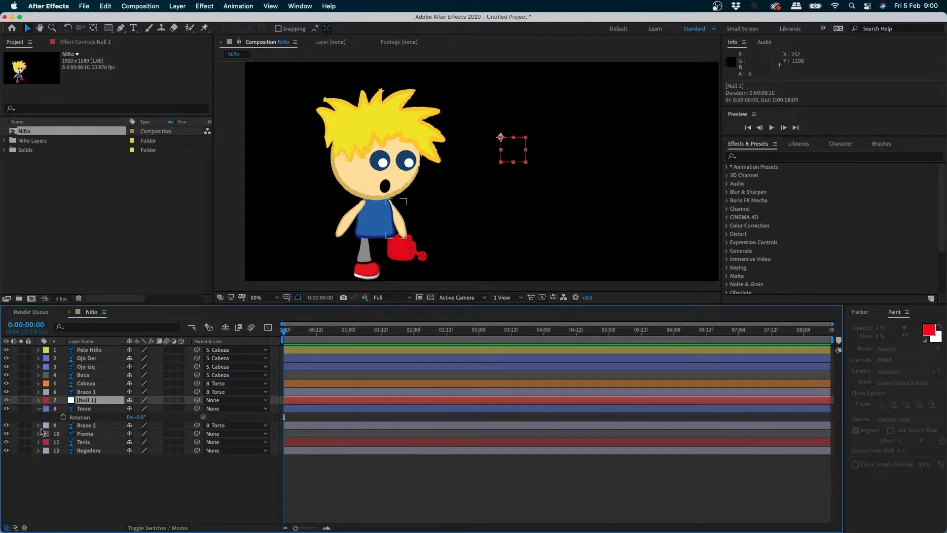
- Move the null object onto the lower part of the character's torso, to about 534, 870
{"action": "mouse_move", "coordinate": [499, 163]}
{"action": "left_mouse_down"}
{"action": "mouse_move", "coordinate": [350, 180]}
{"action": "mouse_move", "coordinate": [509, 147]}
{"action": "left_mouse_up"}
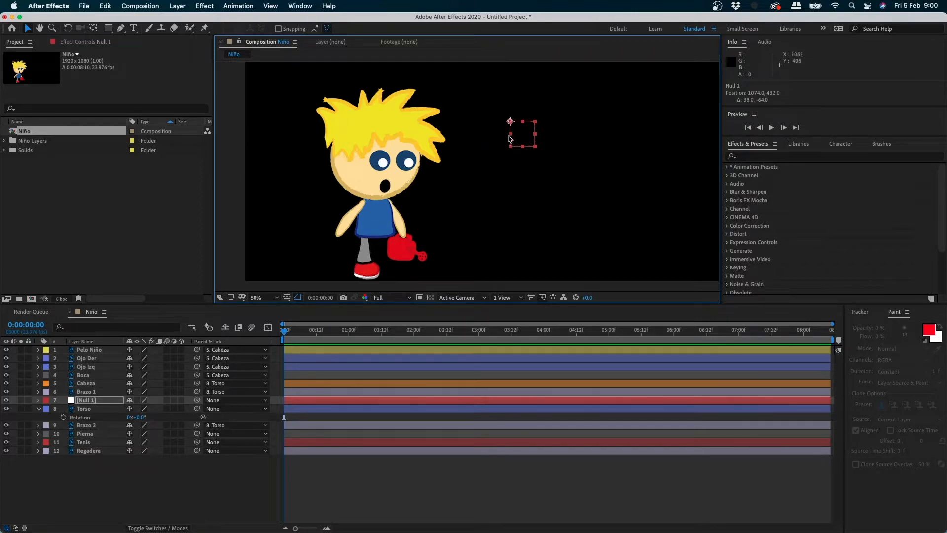
{"action": "left_click_drag", "start_coordinate": [513, 141], "coordinate": [386, 241]}
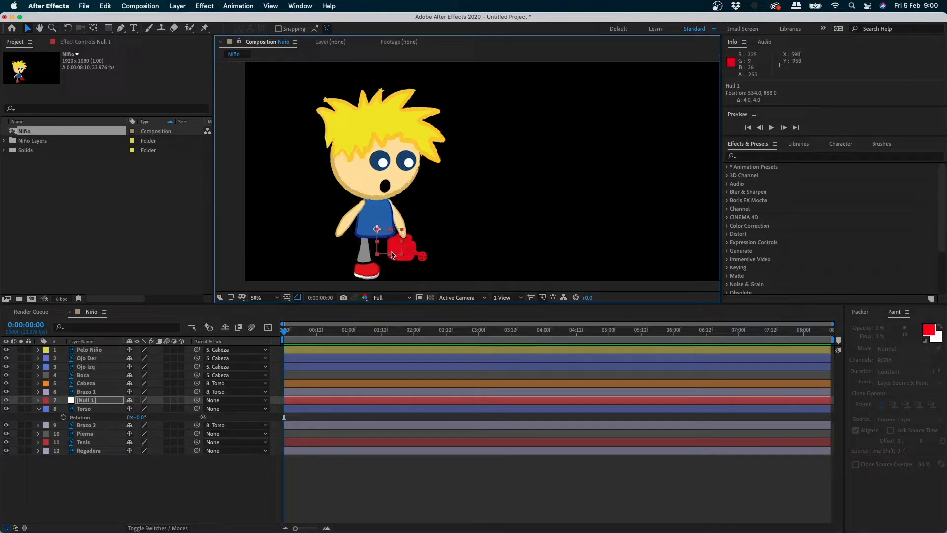
{"action": "left_click_drag", "start_coordinate": [388, 250], "coordinate": [388, 251]}
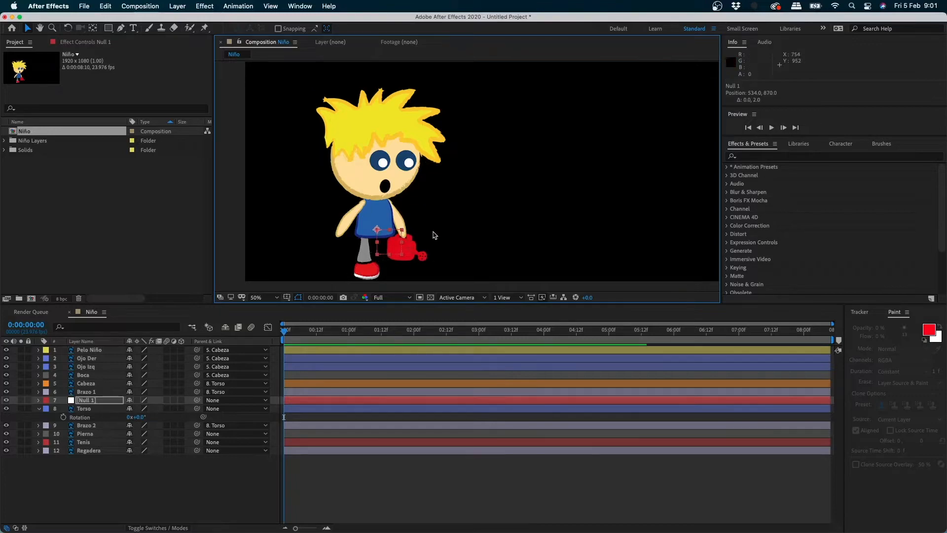
- Nudge the null object to 532, 870 and parent the Torso and Pierna layers to it
{"action": "left_click_drag", "start_coordinate": [398, 251], "coordinate": [394, 249]}
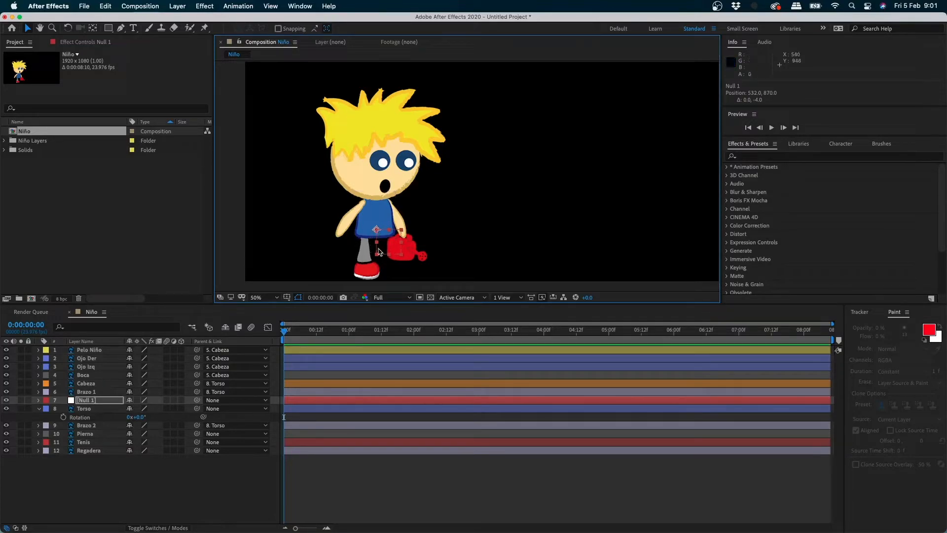
{"action": "left_click", "coordinate": [107, 410]}
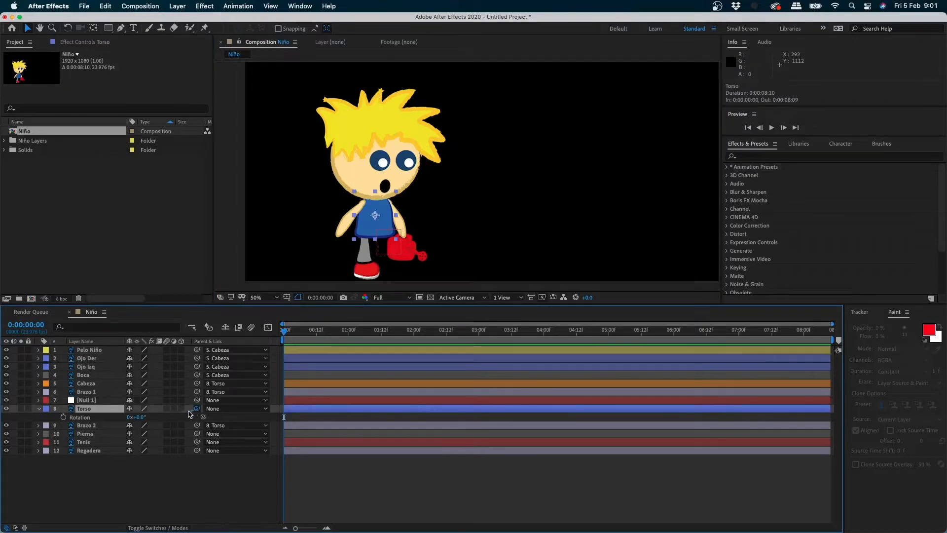
{"action": "left_click_drag", "start_coordinate": [196, 408], "coordinate": [87, 401]}
{"action": "left_click", "coordinate": [93, 434]}
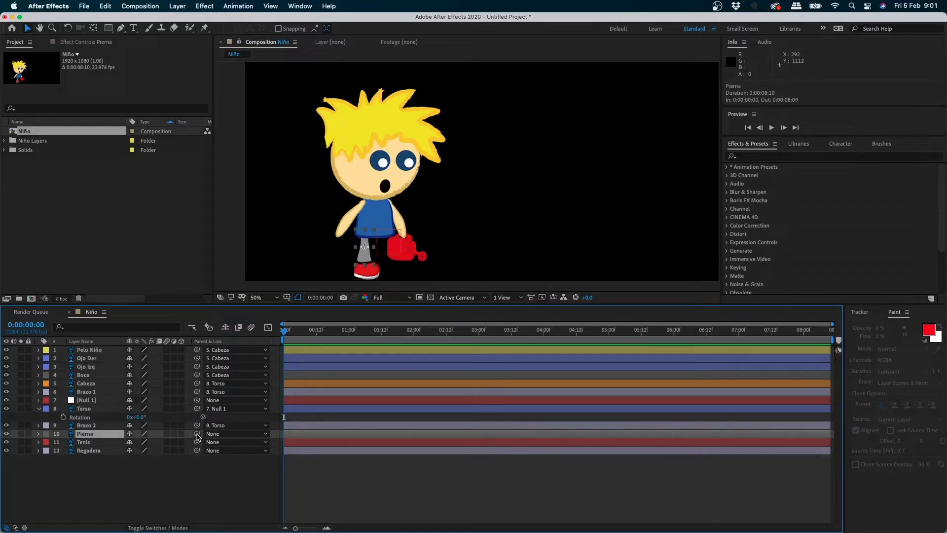
{"action": "left_click_drag", "start_coordinate": [196, 434], "coordinate": [88, 401]}
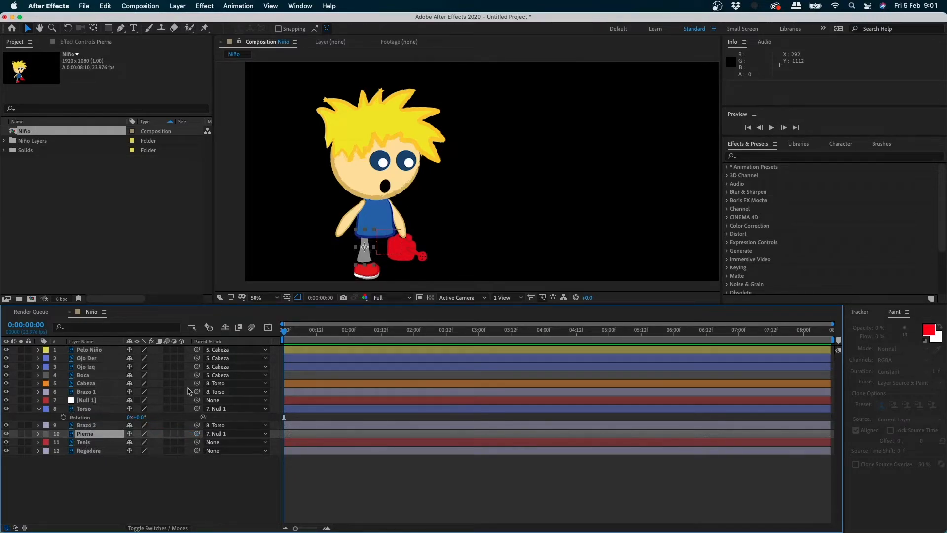
- Try moving the null object away from the shoe and watering can to about 1312, 880, and undo the move
{"action": "left_click", "coordinate": [405, 242]}
{"action": "left_click_drag", "start_coordinate": [405, 241], "coordinate": [579, 240]}
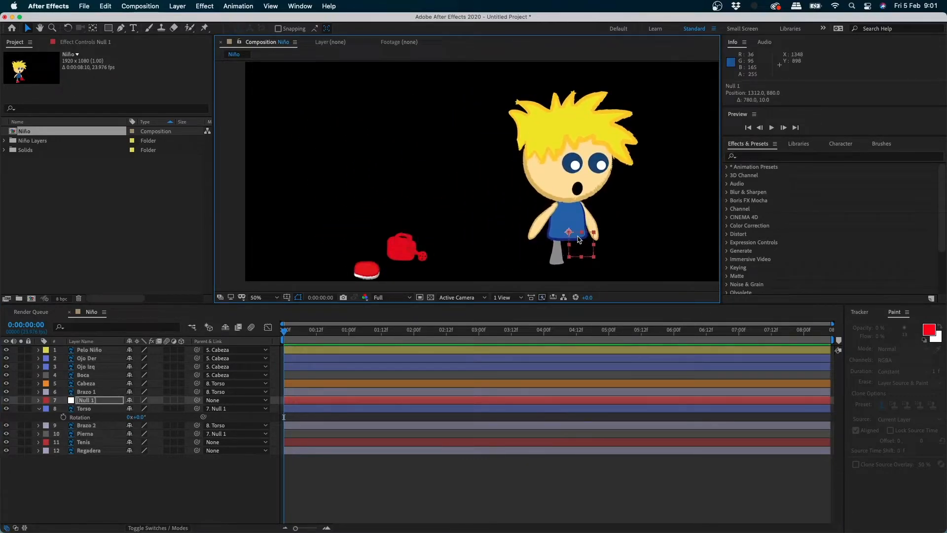
{"action": "key", "text": "super+z"}
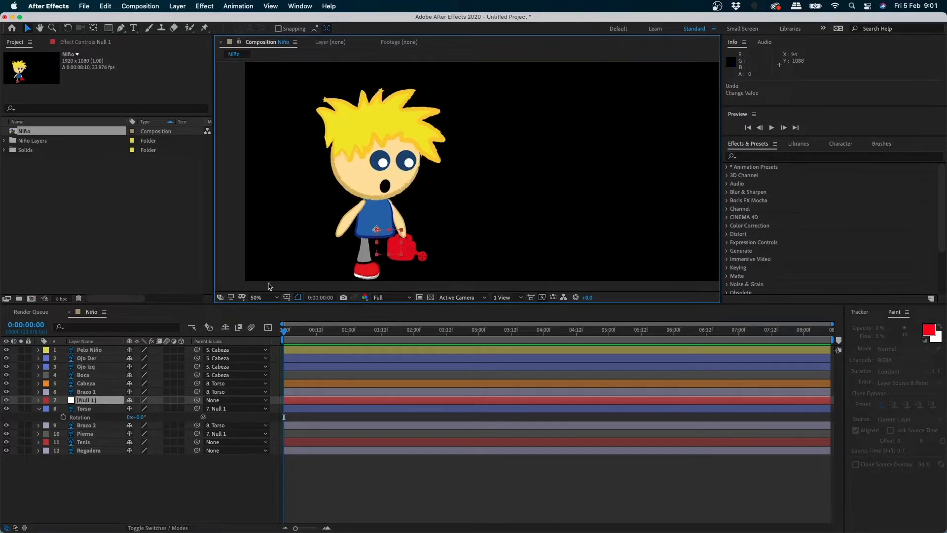
- Rename the null object layer as CONTROL POS
{"action": "left_click", "coordinate": [86, 392]}
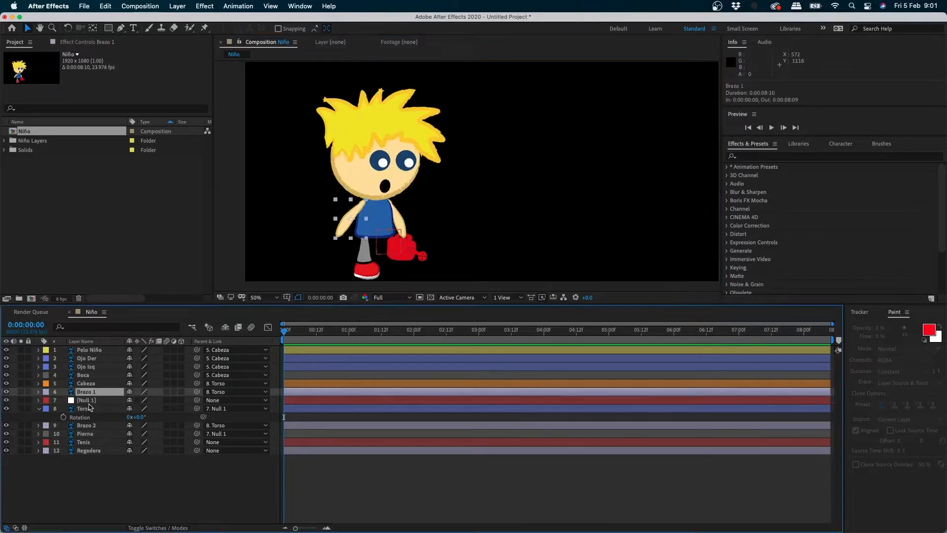
{"action": "left_click", "coordinate": [90, 400]}
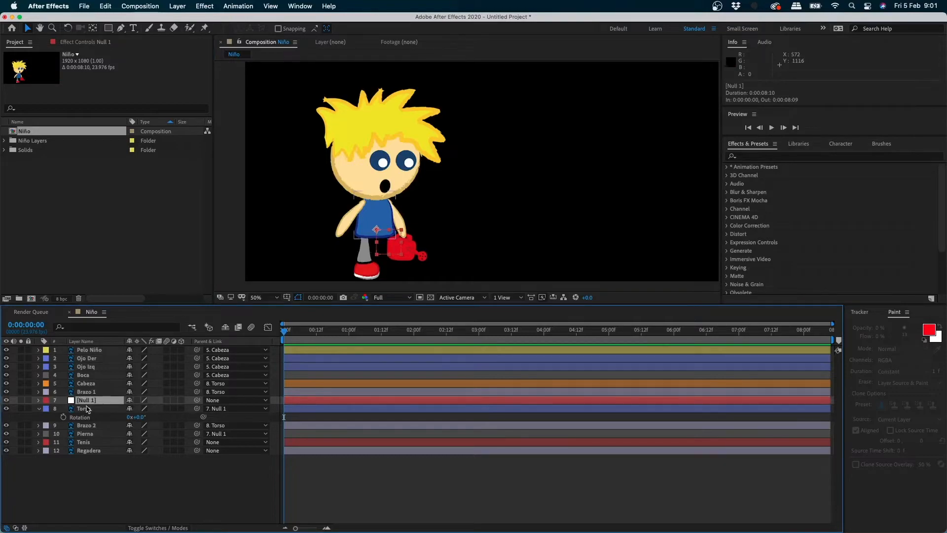
{"action": "key", "text": "Return"}
{"action": "type", "text": "CONTROL POS"}
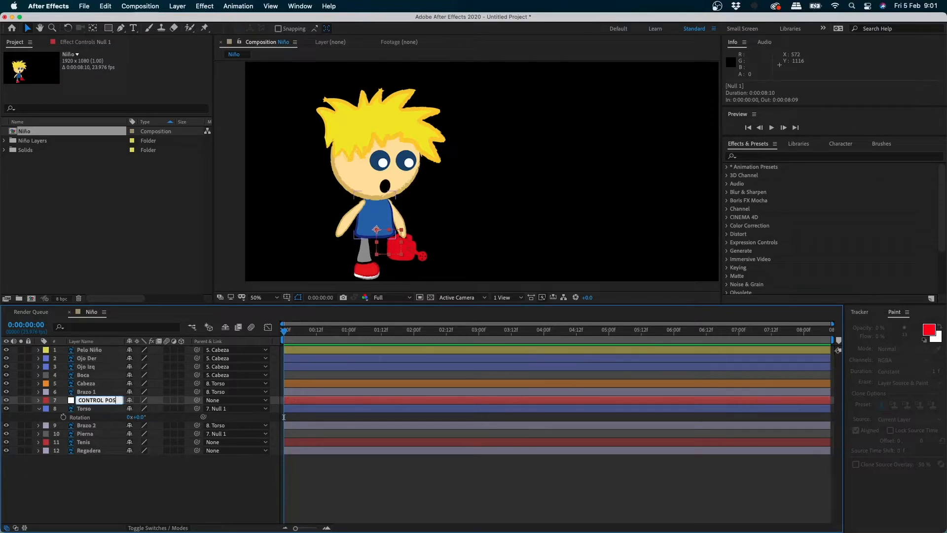
{"action": "key", "text": "Return"}
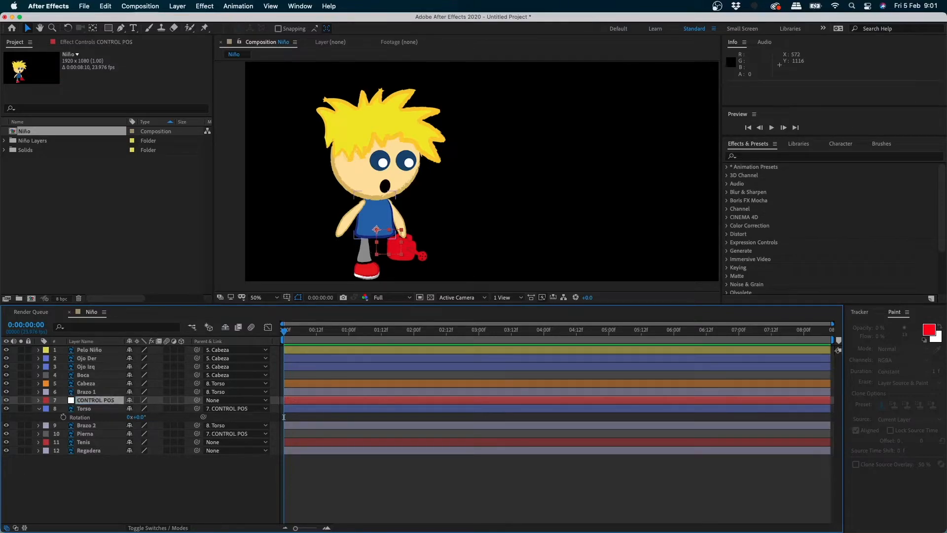
- Test the CONTROL POS null by moving it horizontally across the composition several times, undoing each move
{"action": "left_click_drag", "start_coordinate": [385, 248], "coordinate": [663, 240]}
{"action": "key", "text": "super+z"}
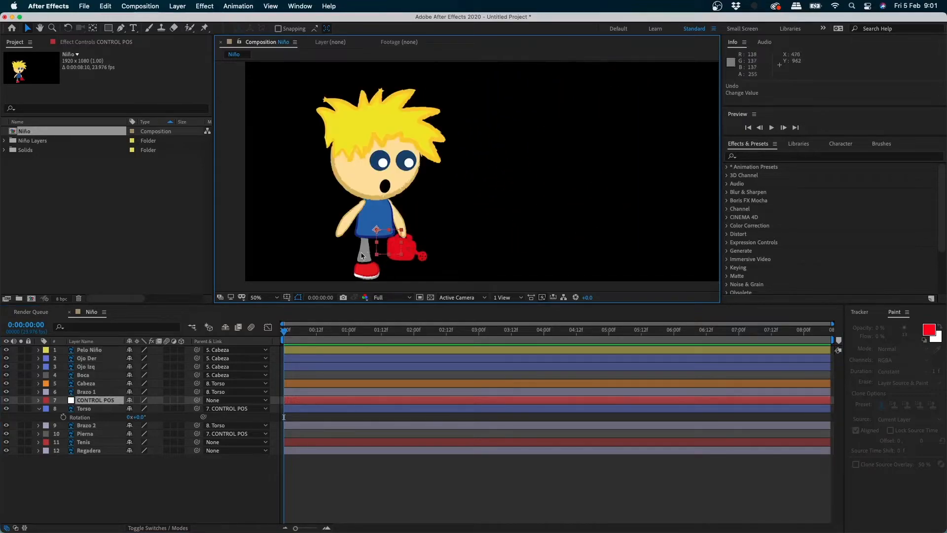
{"action": "left_click_drag", "start_coordinate": [407, 250], "coordinate": [681, 241]}
{"action": "key", "text": "super+z"}
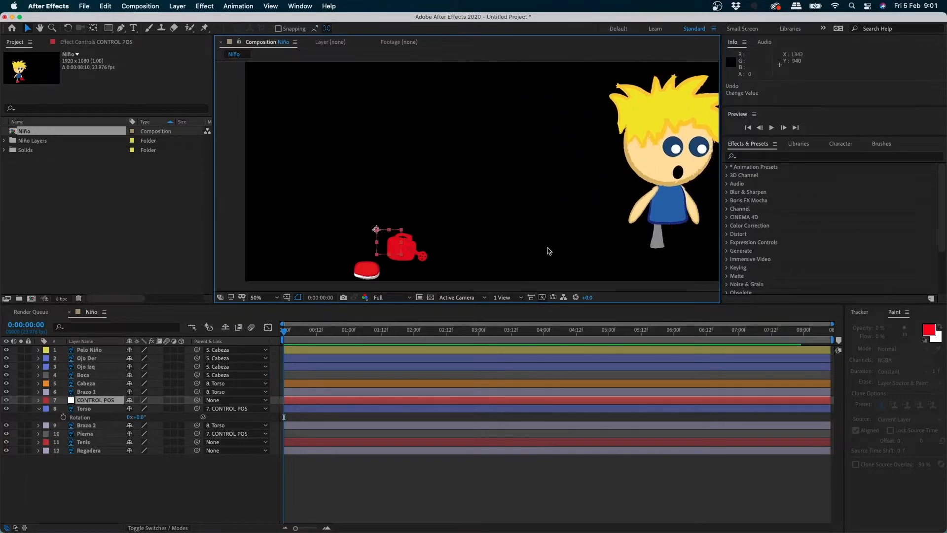
{"action": "left_click_drag", "start_coordinate": [397, 239], "coordinate": [611, 244]}
{"action": "key", "text": "super+z"}
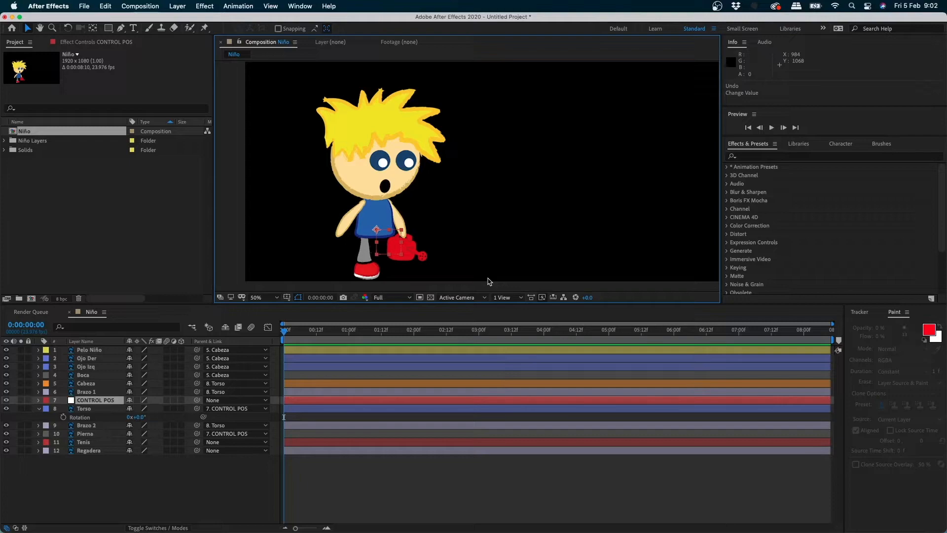
- Parent the Tenis layer to the Pierna layer, reveal Pierna's rotation and undo a test rotation of the leg
{"action": "left_click", "coordinate": [364, 256]}
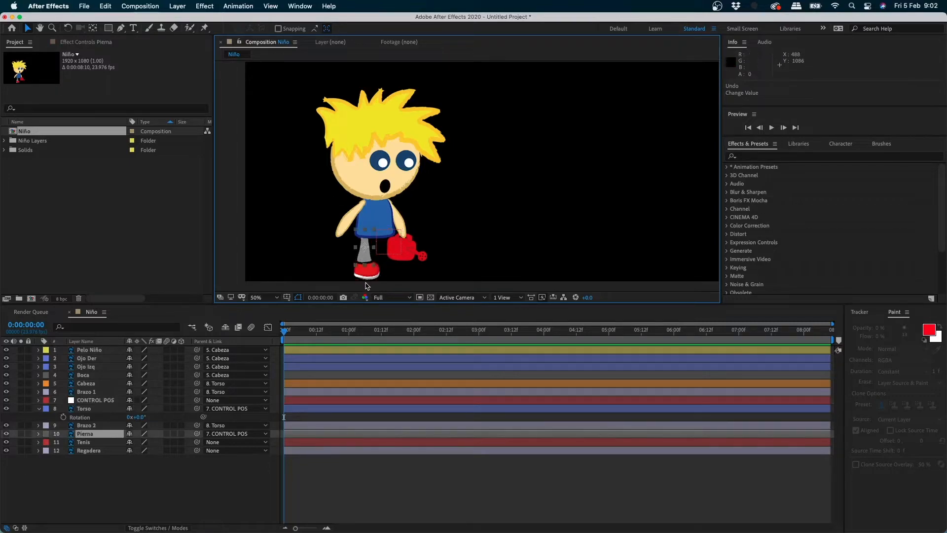
{"action": "left_click", "coordinate": [371, 276]}
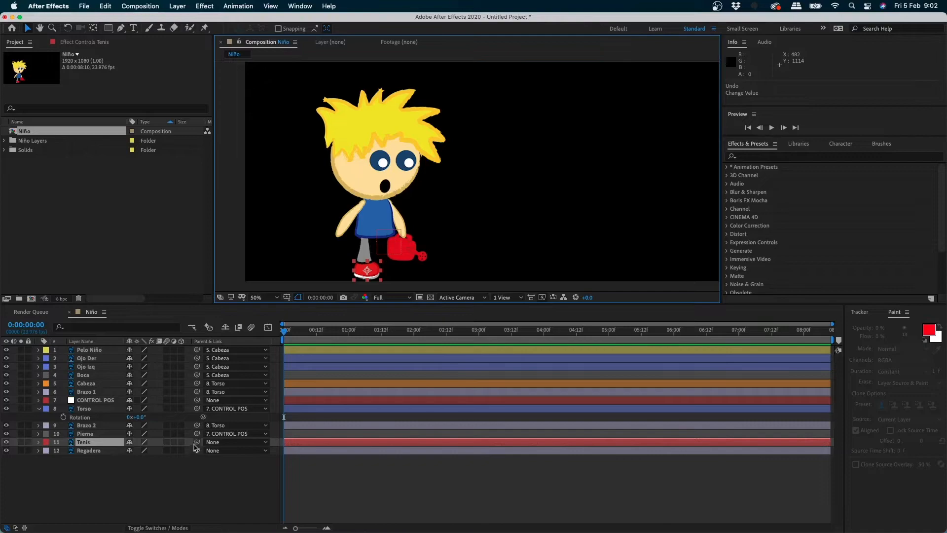
{"action": "left_click_drag", "start_coordinate": [197, 441], "coordinate": [158, 433]}
{"action": "key", "text": "r"}
{"action": "key", "text": "super+z"}
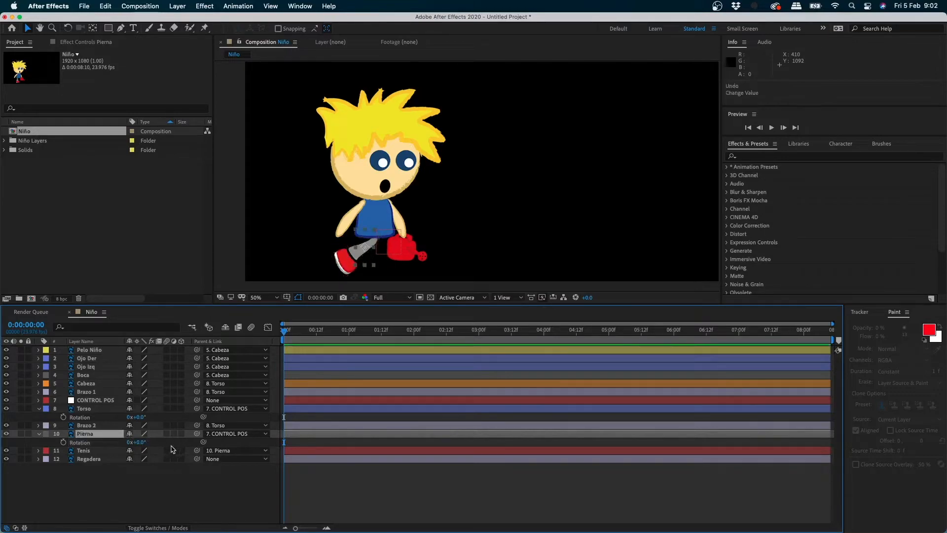
- Rename the new null layer above Pelo Niño as CONTROL POS
{"action": "left_click", "coordinate": [400, 249]}
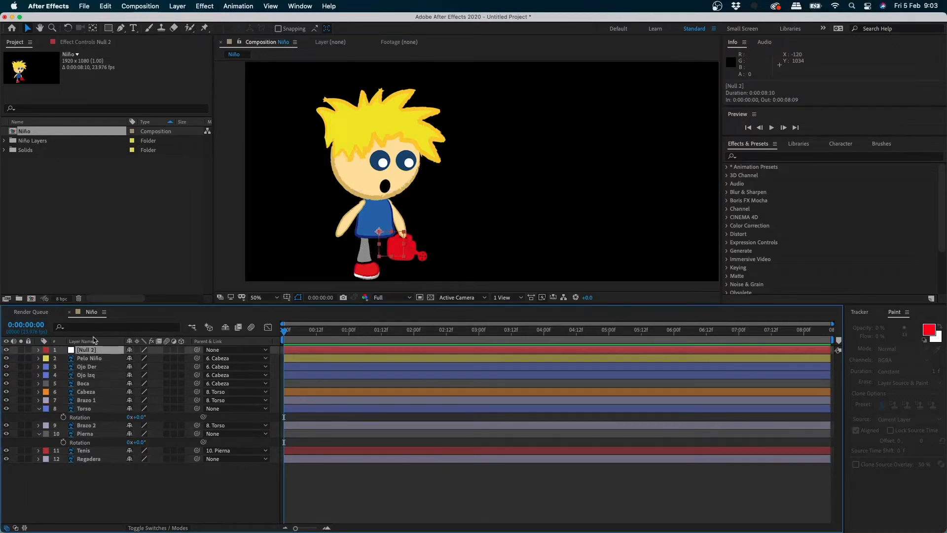
{"action": "key", "text": "Return"}
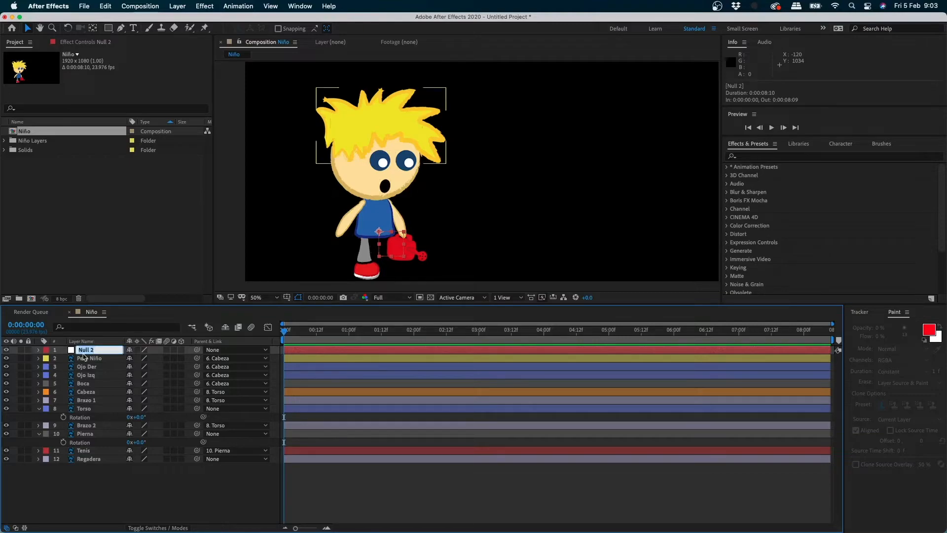
{"action": "type", "text": "CONTROL POS"}
{"action": "key", "text": "Return"}
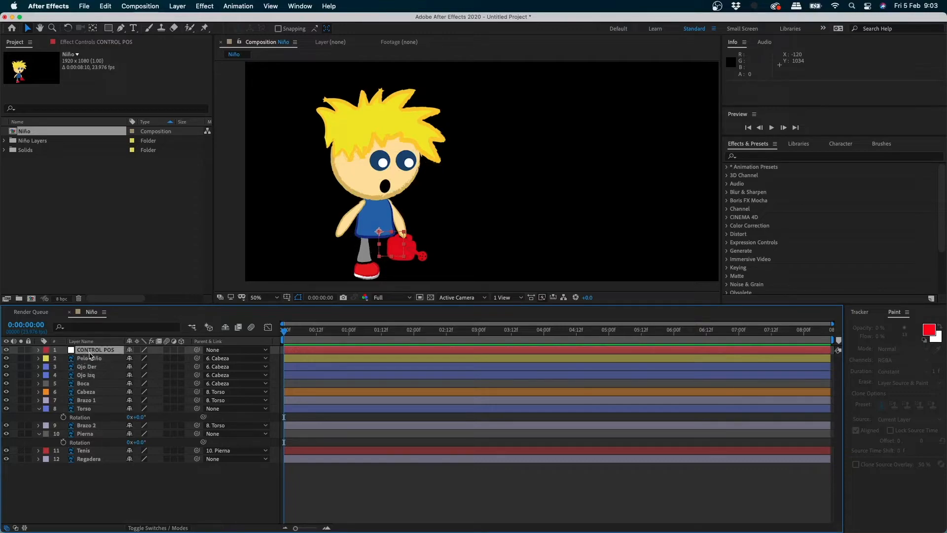
- Try moving the unlinked CONTROL POS null away from the character and undo each move
{"action": "left_click", "coordinate": [94, 410]}
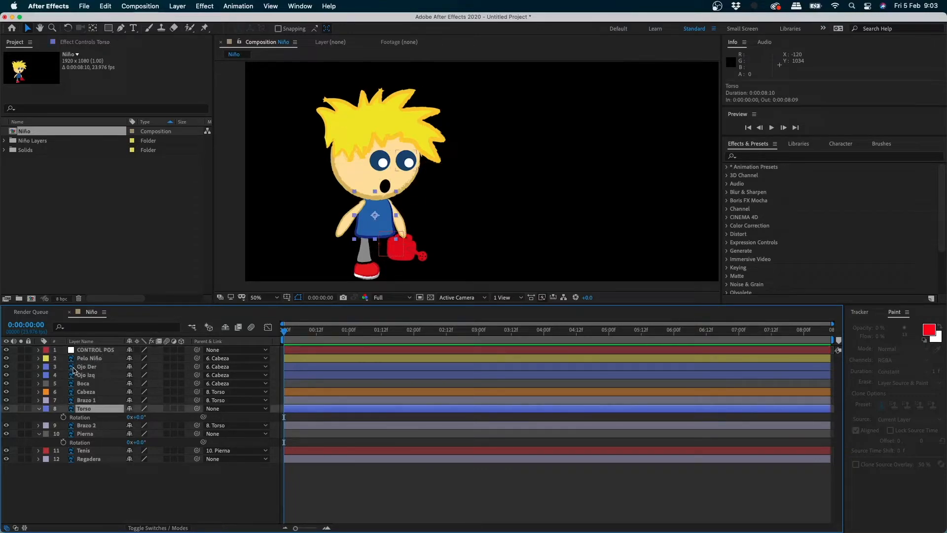
{"action": "left_click", "coordinate": [98, 351]}
{"action": "left_click_drag", "start_coordinate": [399, 252], "coordinate": [503, 246]}
{"action": "key", "text": "super+z"}
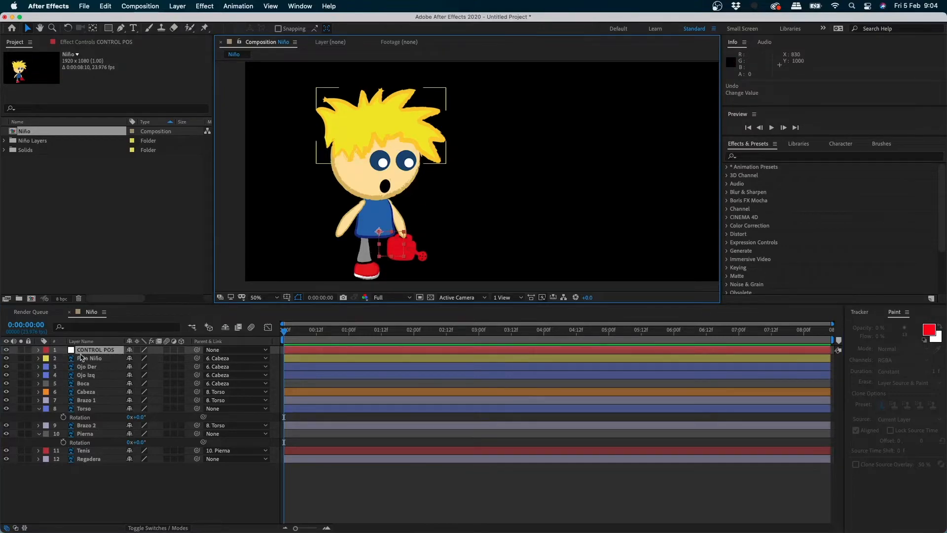
{"action": "mouse_move", "coordinate": [95, 350]}
{"action": "left_mouse_down"}
{"action": "mouse_move", "coordinate": [98, 433]}
{"action": "mouse_move", "coordinate": [111, 351]}
{"action": "left_mouse_up"}
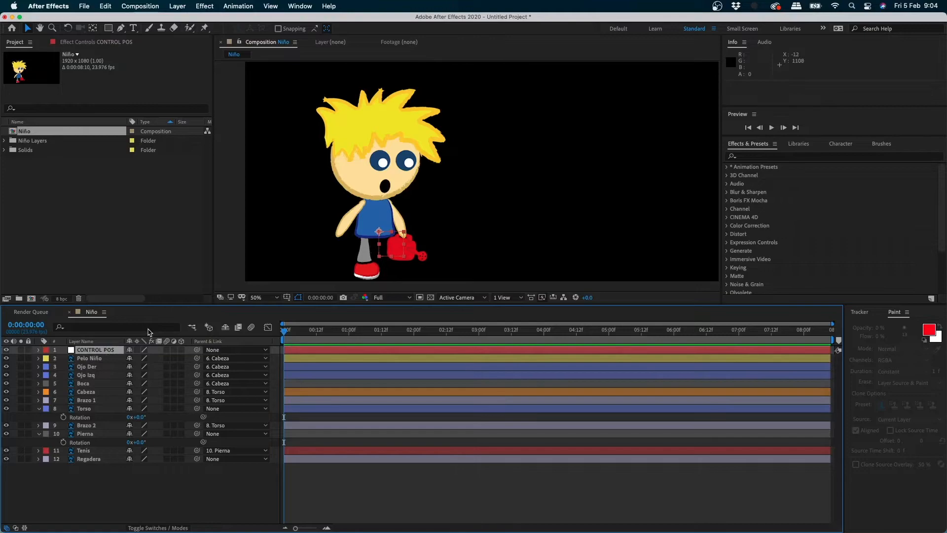
{"action": "left_click", "coordinate": [394, 244]}
{"action": "left_click_drag", "start_coordinate": [391, 245], "coordinate": [466, 244]}
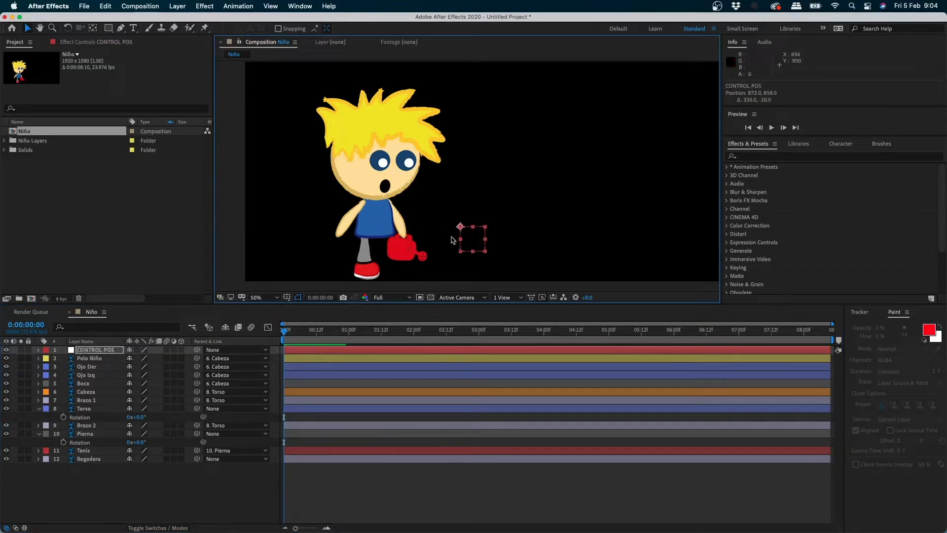
{"action": "key", "text": "cmd+z"}
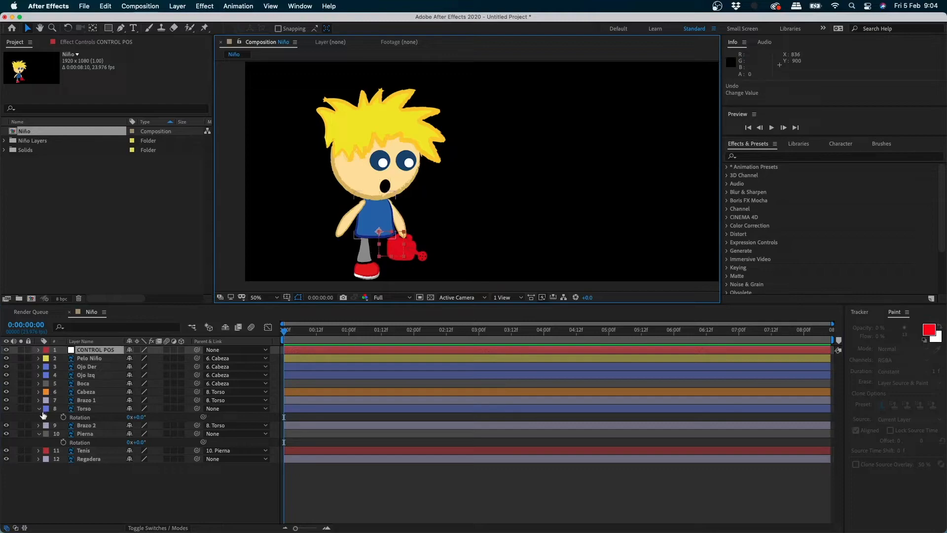
- Parent the Torso and Pierna layers to the CONTROL POS null
{"action": "left_click", "coordinate": [94, 410]}
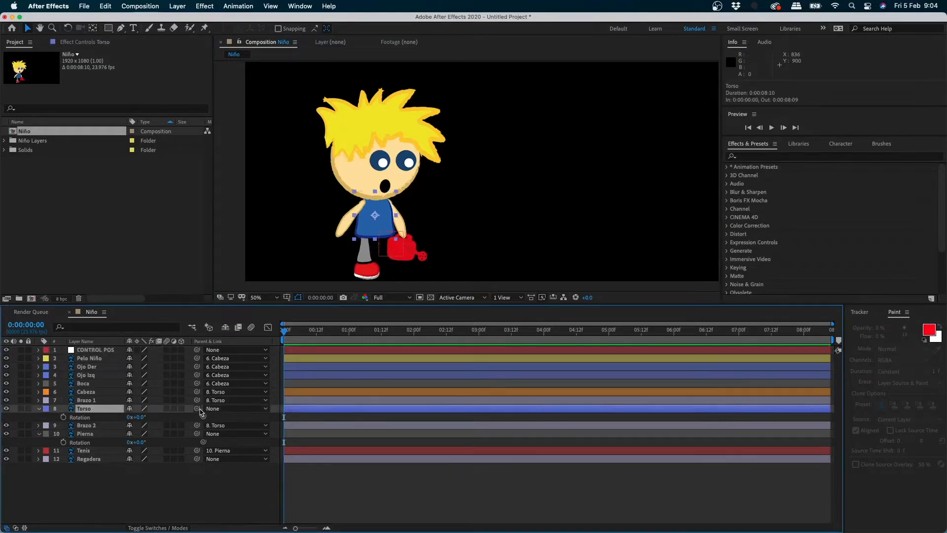
{"action": "left_click_drag", "start_coordinate": [198, 411], "coordinate": [104, 351]}
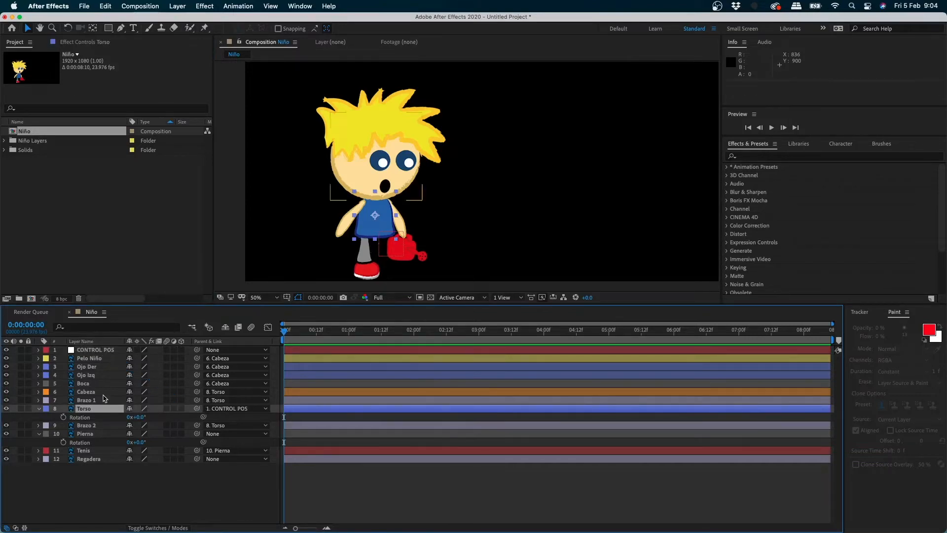
{"action": "left_click", "coordinate": [98, 433]}
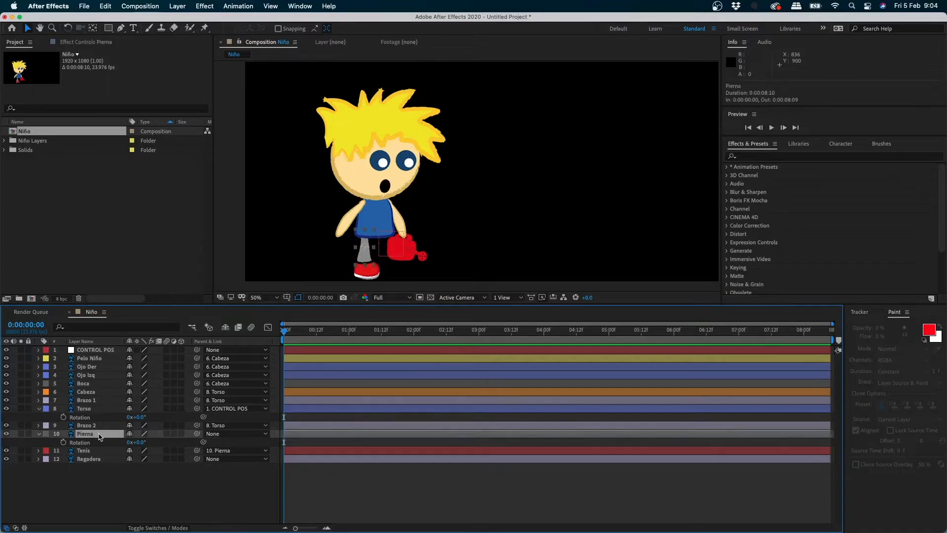
{"action": "left_click_drag", "start_coordinate": [197, 434], "coordinate": [110, 351]}
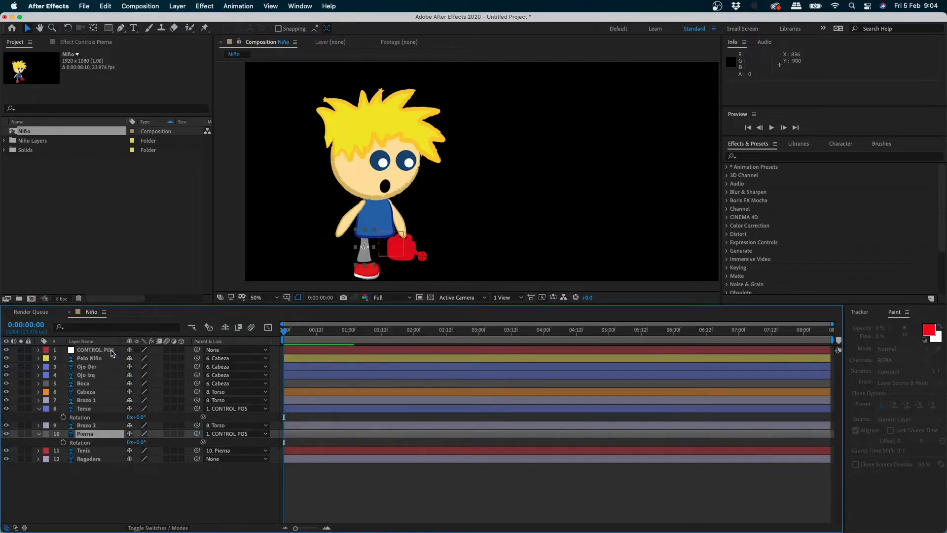
- Test the linked body parts by moving the CONTROL POS null, and undo the movement
{"action": "left_click_drag", "start_coordinate": [394, 247], "coordinate": [457, 251]}
{"action": "key", "text": "super+z"}
{"action": "key", "text": "super+z"}
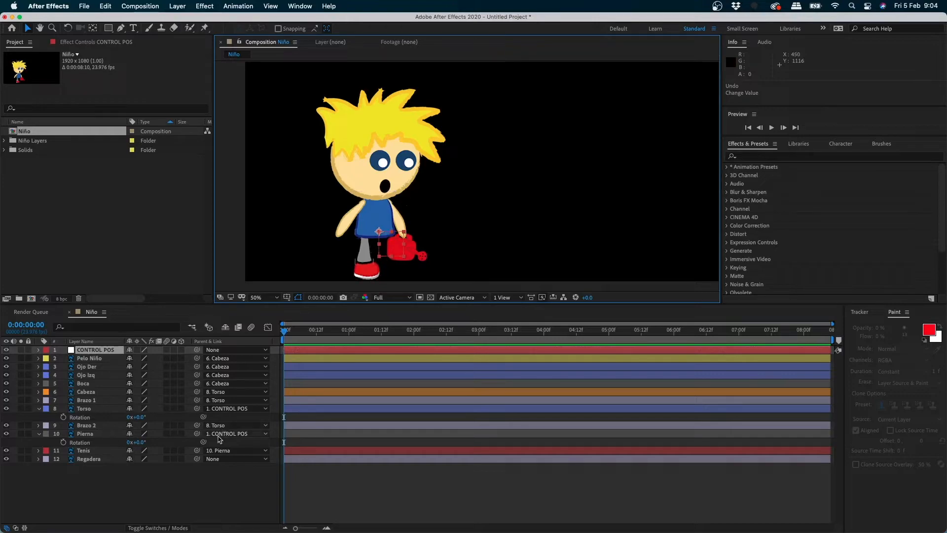
- Parent the Regadera watering can layer to the Brazo 2 arm layer
{"action": "left_click", "coordinate": [83, 450]}
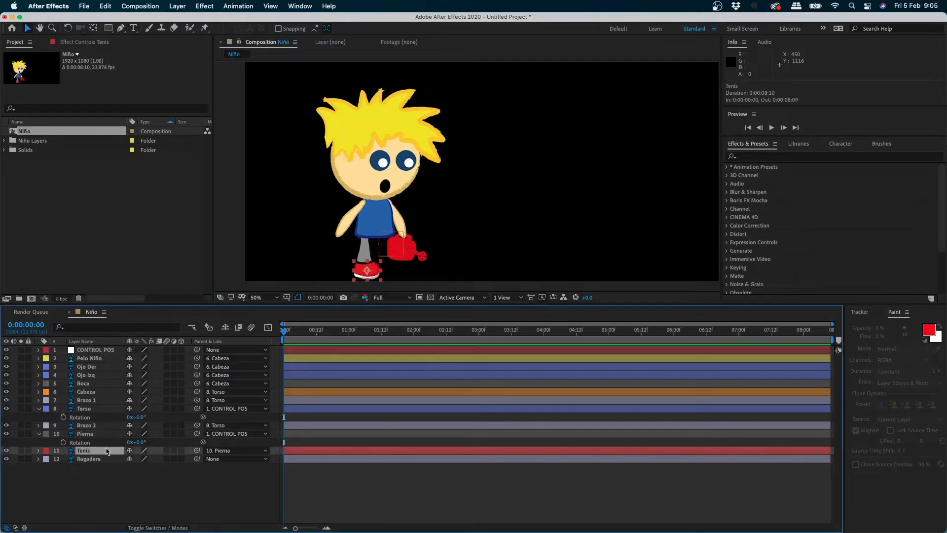
{"action": "left_click", "coordinate": [85, 434]}
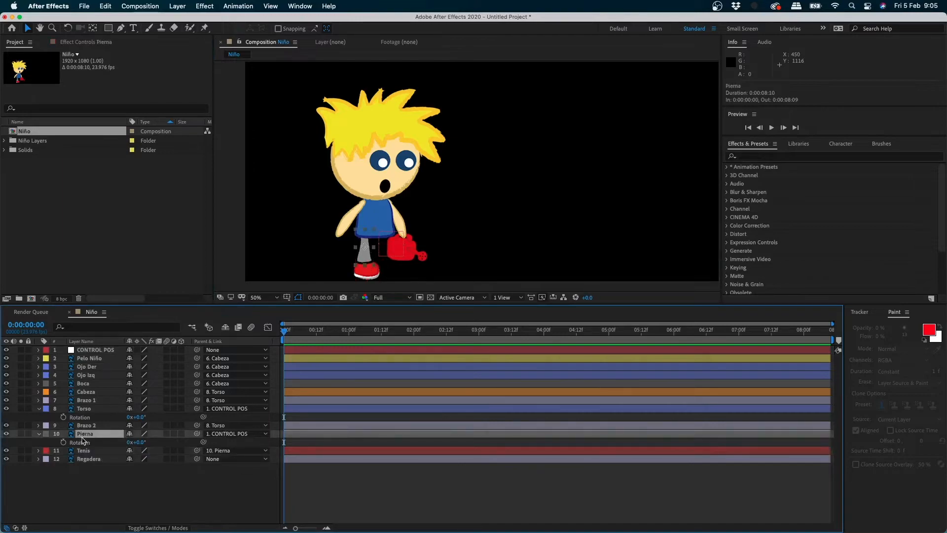
{"action": "left_click", "coordinate": [99, 460]}
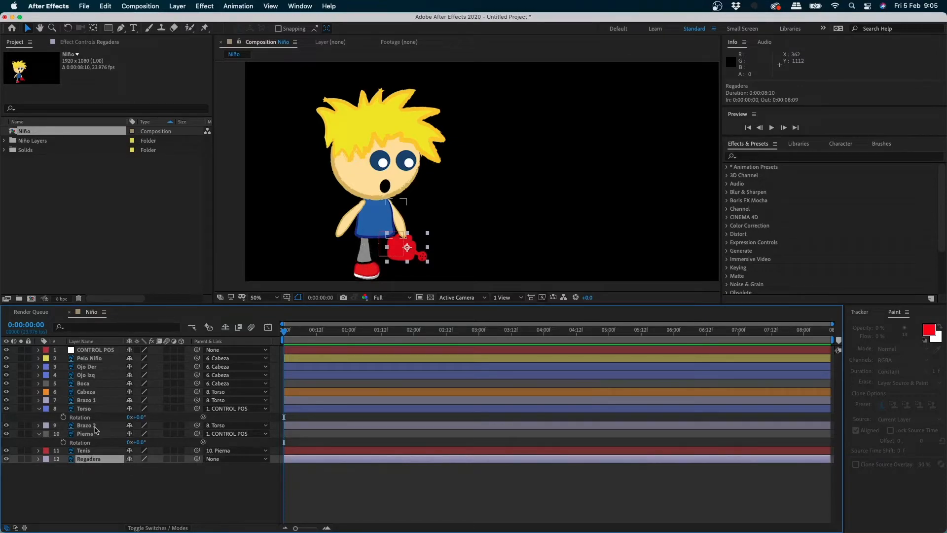
{"action": "left_click", "coordinate": [96, 427]}
{"action": "left_click", "coordinate": [96, 460]}
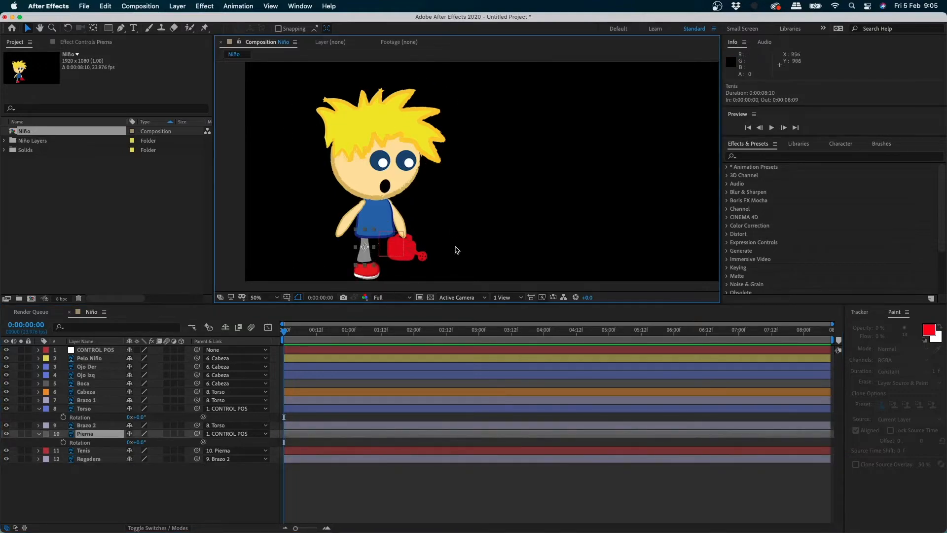
- Move the whole linked character with the CONTROL POS null to about 1164, 823
{"action": "left_click", "coordinate": [95, 350]}
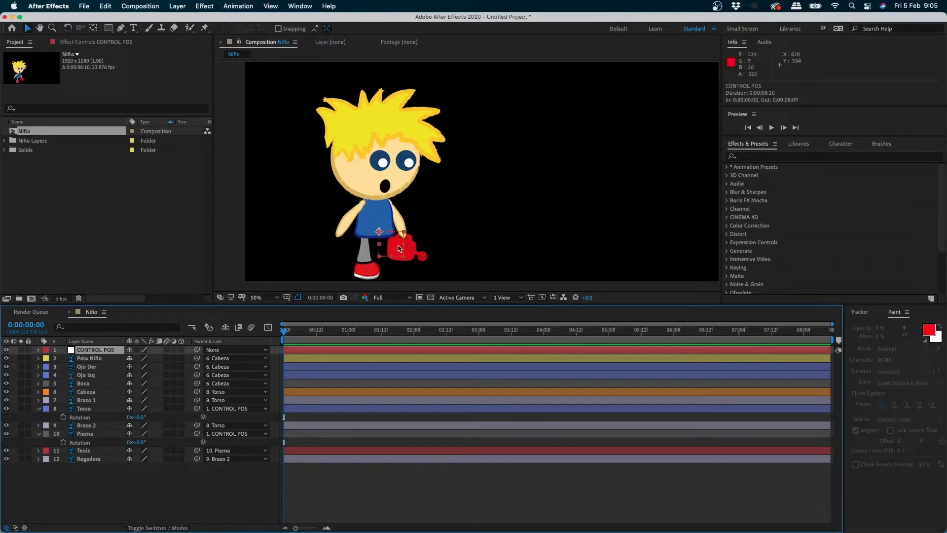
{"action": "left_click_drag", "start_coordinate": [400, 248], "coordinate": [537, 241]}
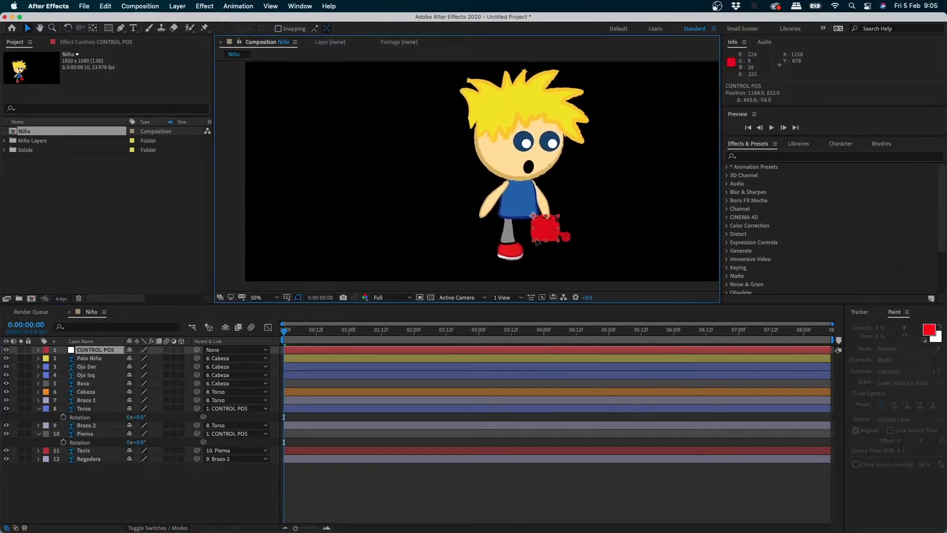
- Undo the last move of the CONTROL POS null
{"action": "key", "text": "super+z"}
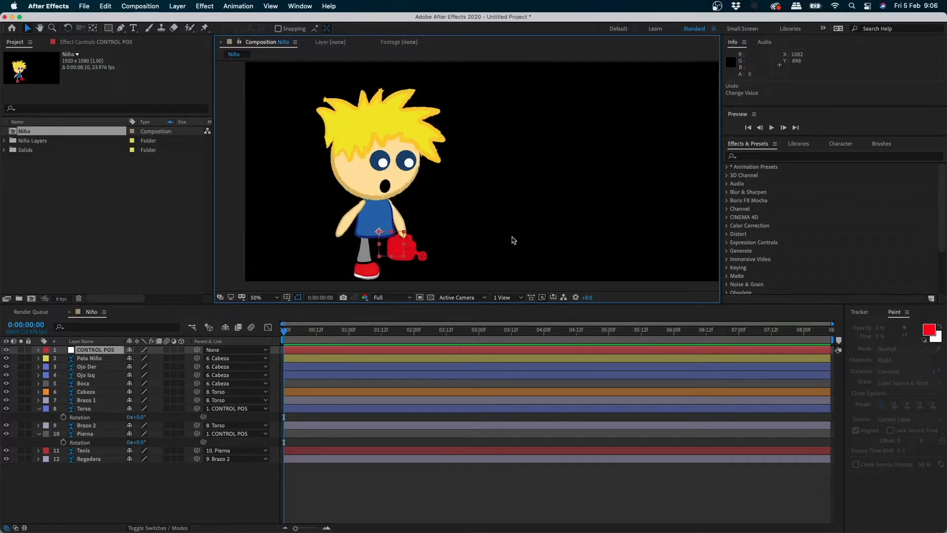
- Test moving the Cabeza head layer away from the body, and undo the movement
{"action": "left_click", "coordinate": [393, 198]}
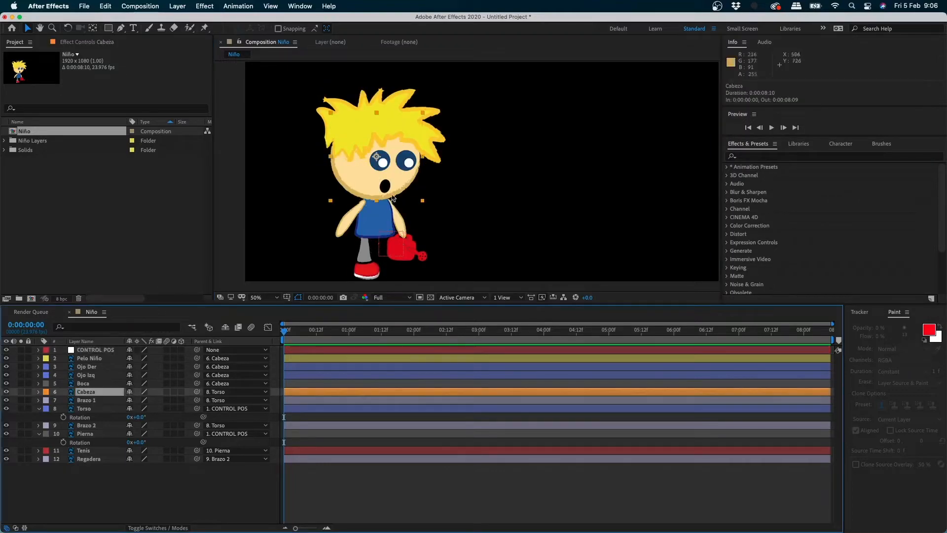
{"action": "left_click_drag", "start_coordinate": [352, 182], "coordinate": [537, 176]}
{"action": "key", "text": "super+z"}
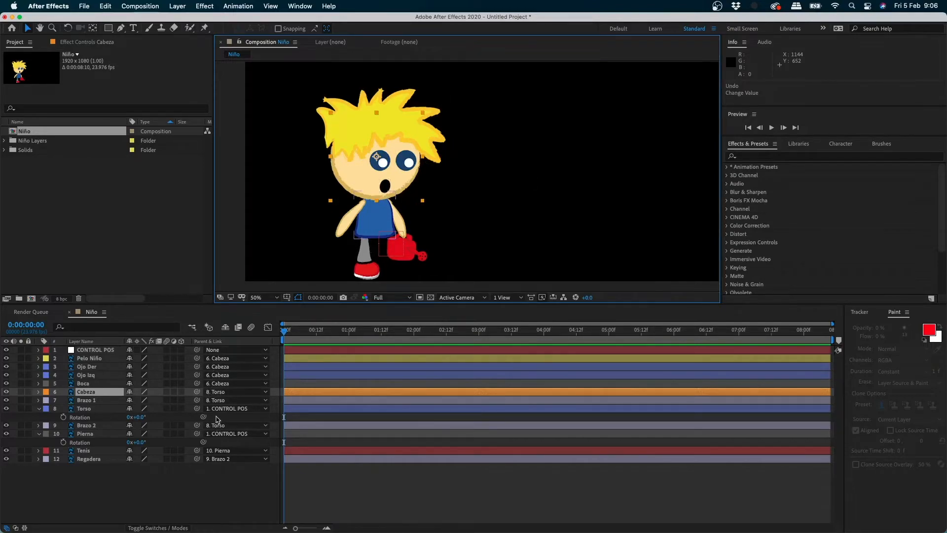
- Collapse the Rotation properties of the Torso and Pierna layers and clear the layer selection
{"action": "left_click", "coordinate": [39, 408]}
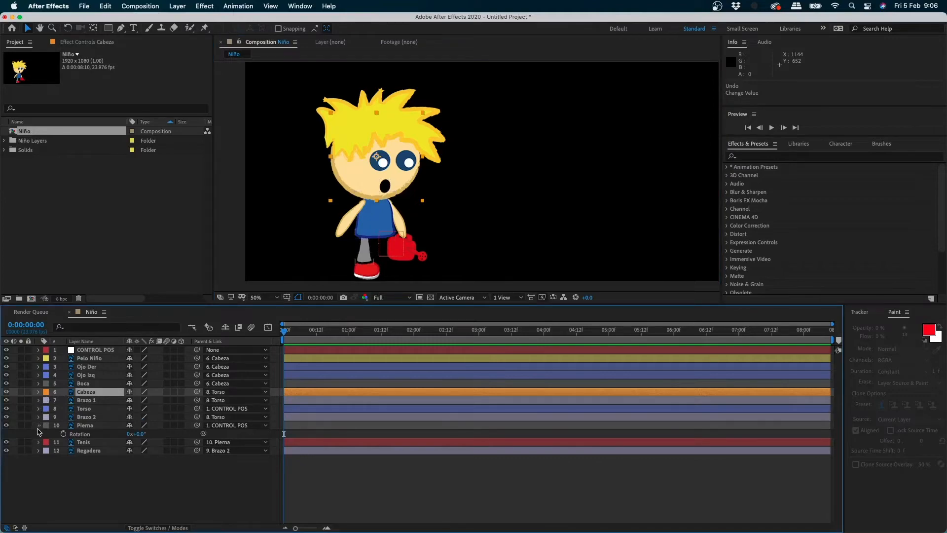
{"action": "left_click", "coordinate": [39, 425]}
{"action": "left_click", "coordinate": [79, 476]}
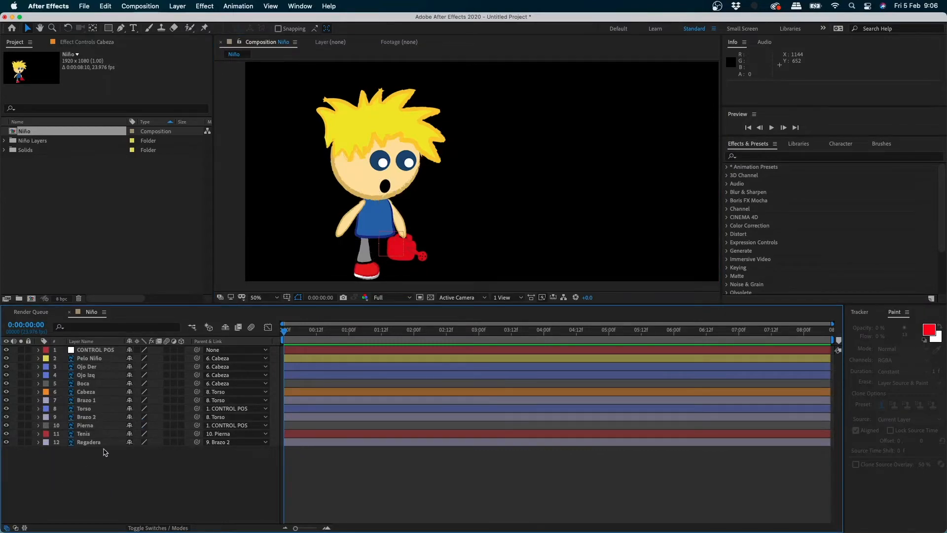
- Reveal the Cabeza layer's Rotation property, test rotating the head around its default centre anchor, and undo the rotation
{"action": "left_click", "coordinate": [86, 391]}
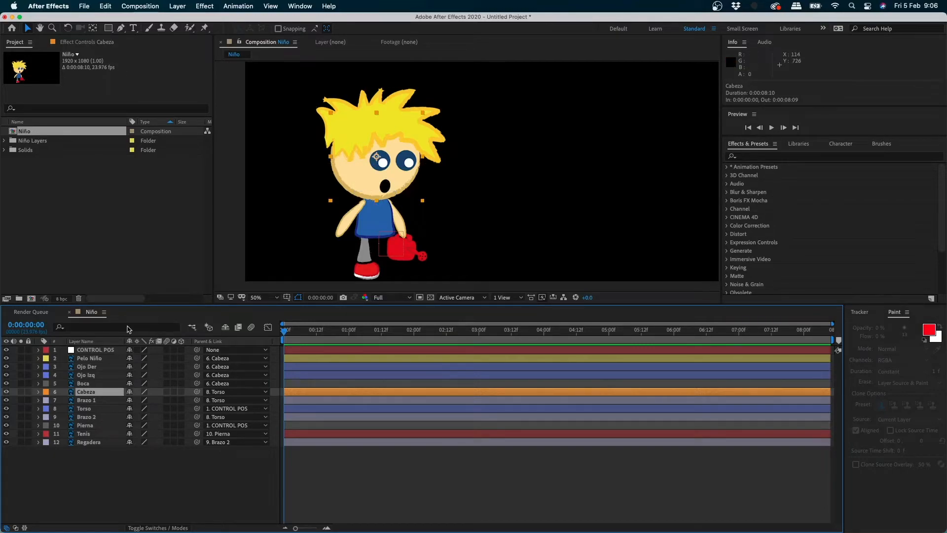
{"action": "key", "text": "r"}
{"action": "left_click_drag", "start_coordinate": [142, 403], "coordinate": [152, 402]}
{"action": "key", "text": "super+z"}
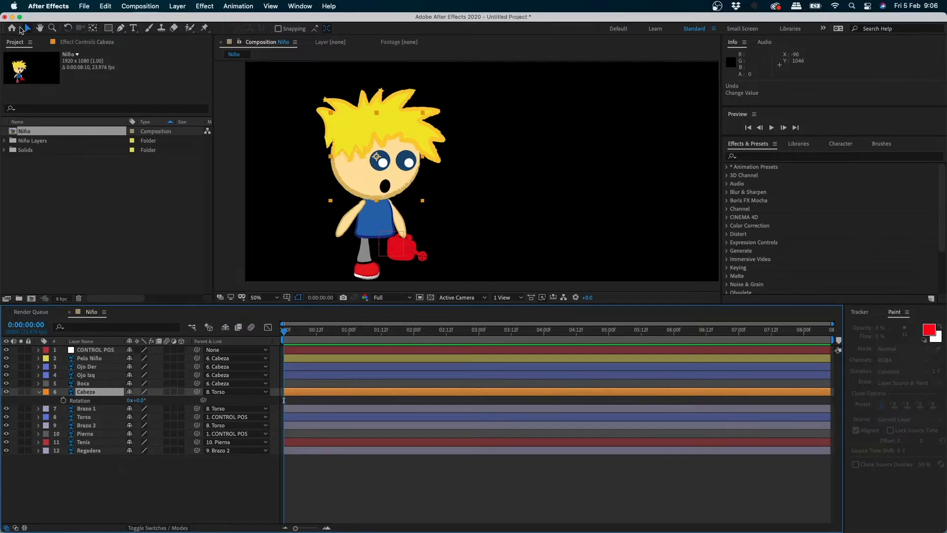
- Activate the Pan Behind (Anchor Point) tool
{"action": "left_click", "coordinate": [93, 29]}
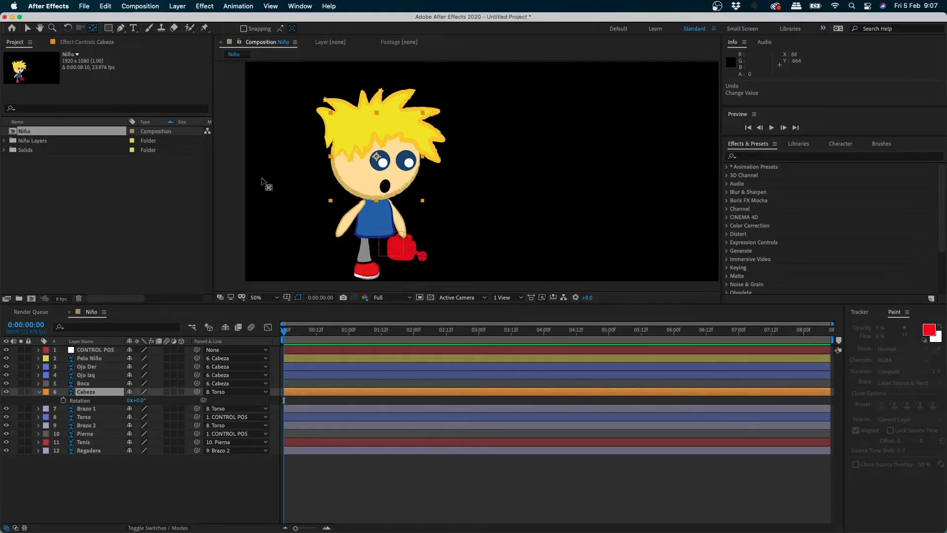
- Place a vertical guide beside the character at 218, undo it, and hide the composition rulers
{"action": "left_click_drag", "start_coordinate": [306, 200], "coordinate": [303, 199]}
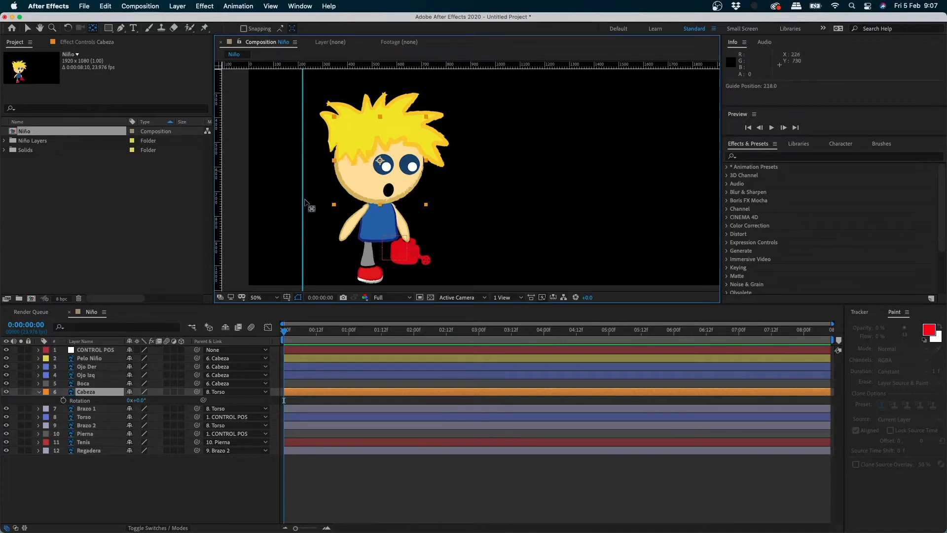
{"action": "key", "text": "super+z"}
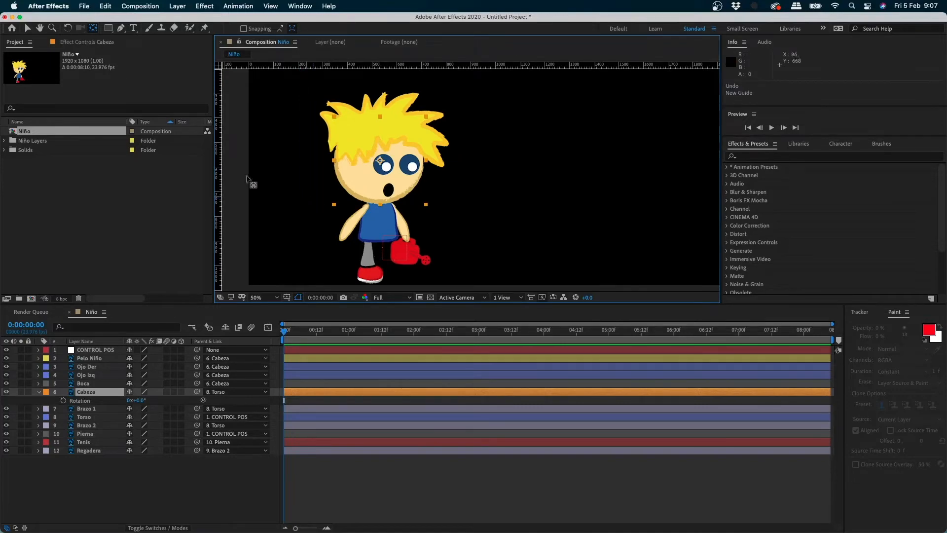
{"action": "key", "text": "super+r"}
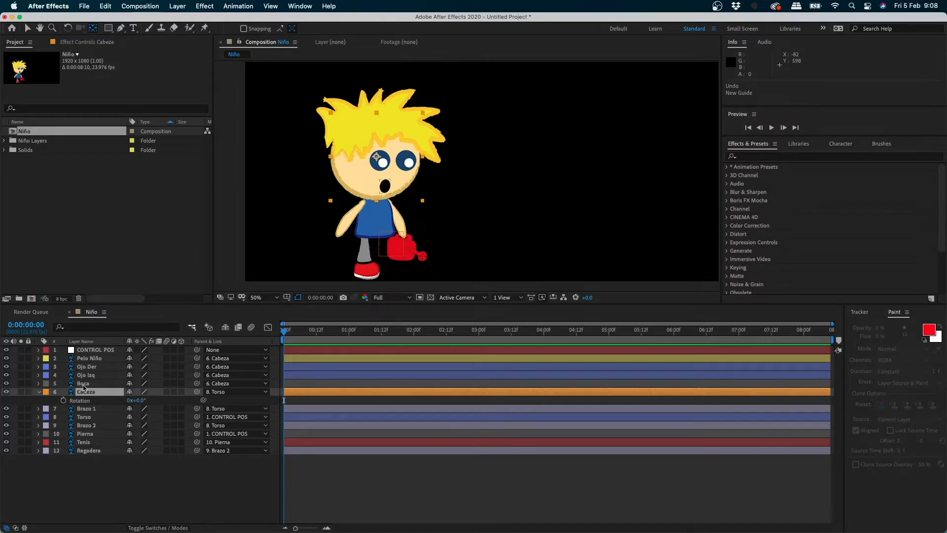
- Move the Cabeza layer's anchor point down to the neck and tilt the head slightly counterclockwise using Rotation
{"action": "left_click", "coordinate": [84, 383]}
{"action": "left_click", "coordinate": [87, 392]}
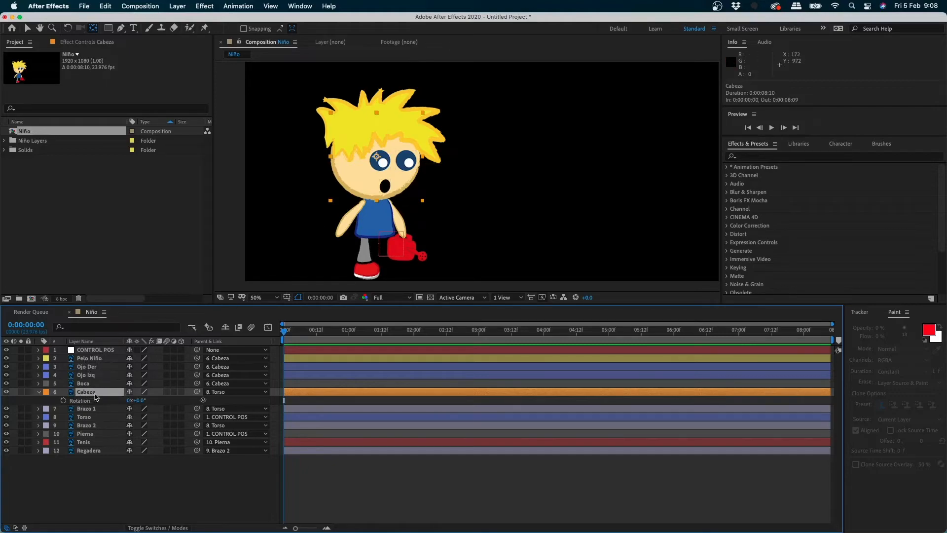
{"action": "left_click_drag", "start_coordinate": [376, 157], "coordinate": [376, 203]}
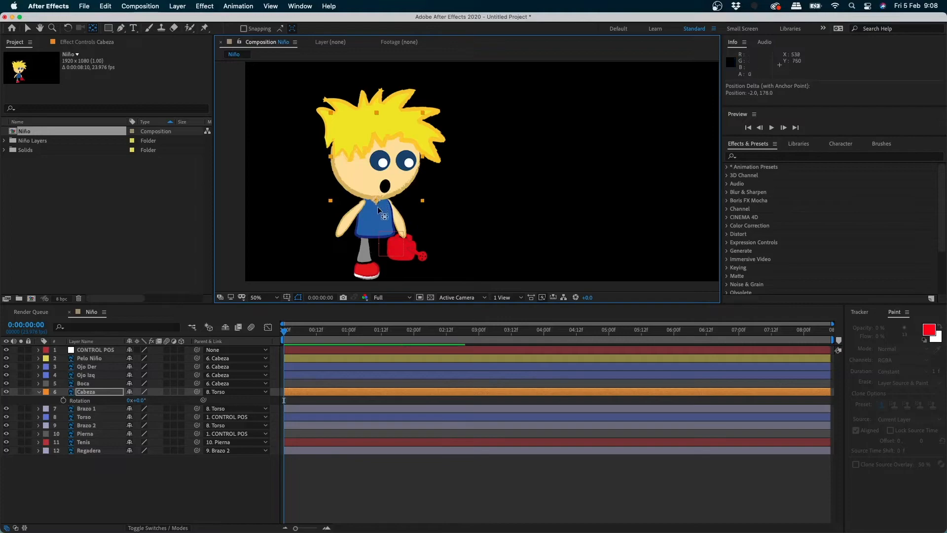
{"action": "left_click_drag", "start_coordinate": [140, 400], "coordinate": [152, 416]}
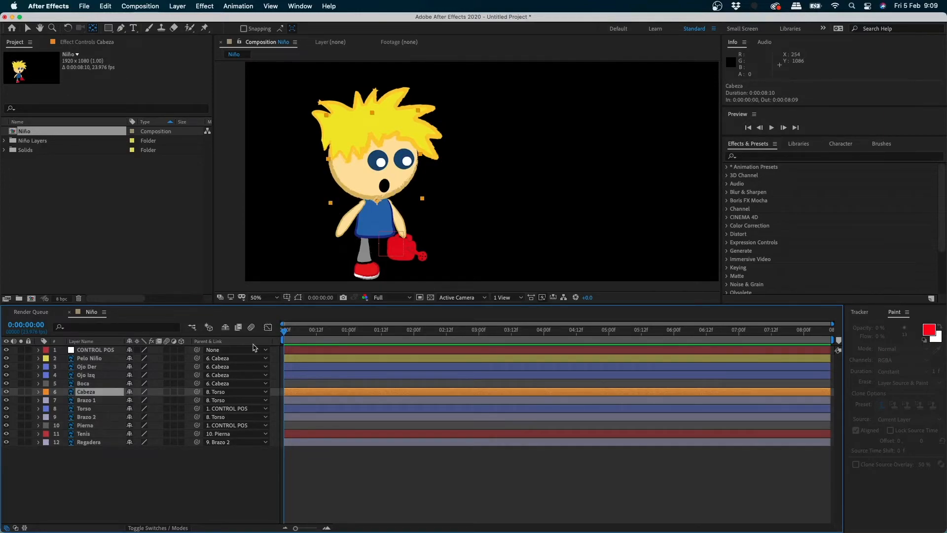
- Move the Brazo 1 arm layer's anchor point up to its shoulder joint
{"action": "left_click", "coordinate": [99, 401]}
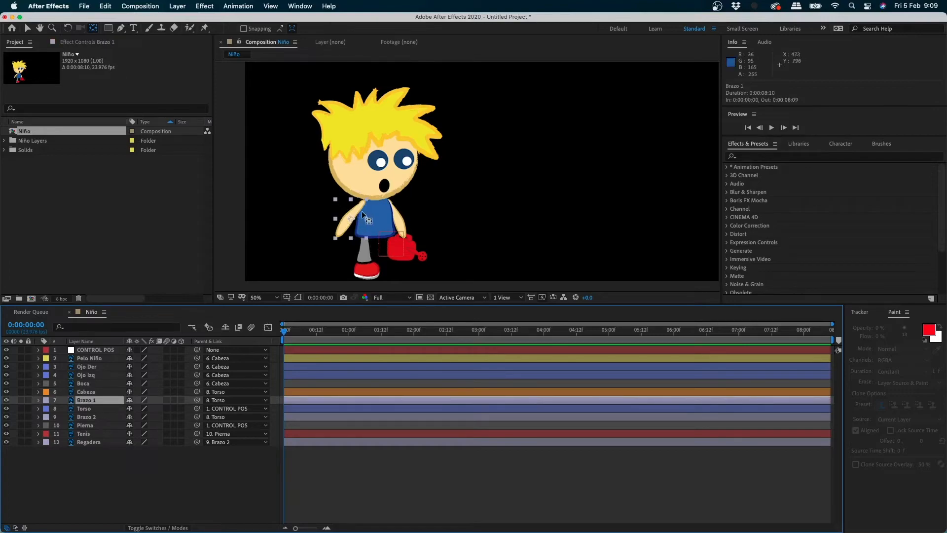
{"action": "left_click_drag", "start_coordinate": [362, 212], "coordinate": [352, 222]}
{"action": "left_click_drag", "start_coordinate": [347, 222], "coordinate": [320, 289]}
{"action": "left_click_drag", "start_coordinate": [350, 216], "coordinate": [364, 201]}
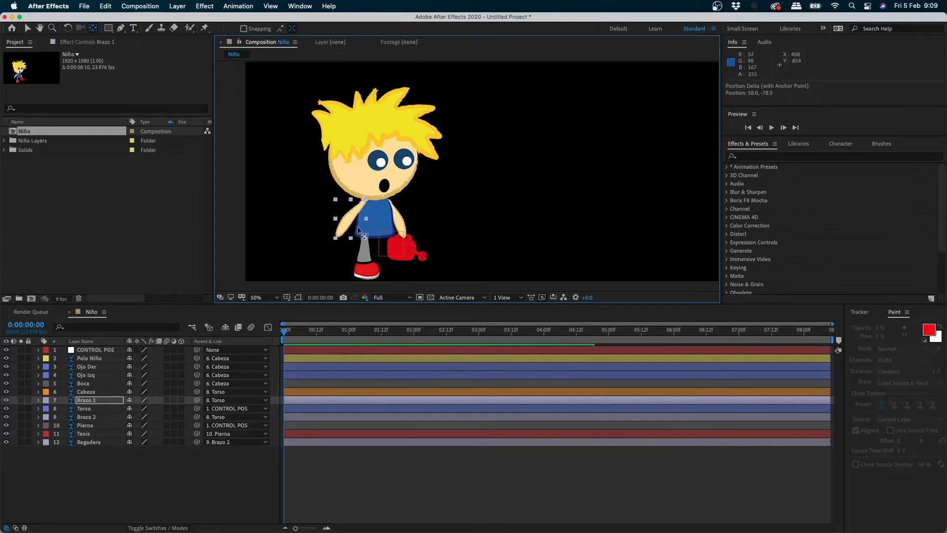
- Test rotating the Brazo 1 arm around its shoulder, and undo the rotation
{"action": "key", "text": "r"}
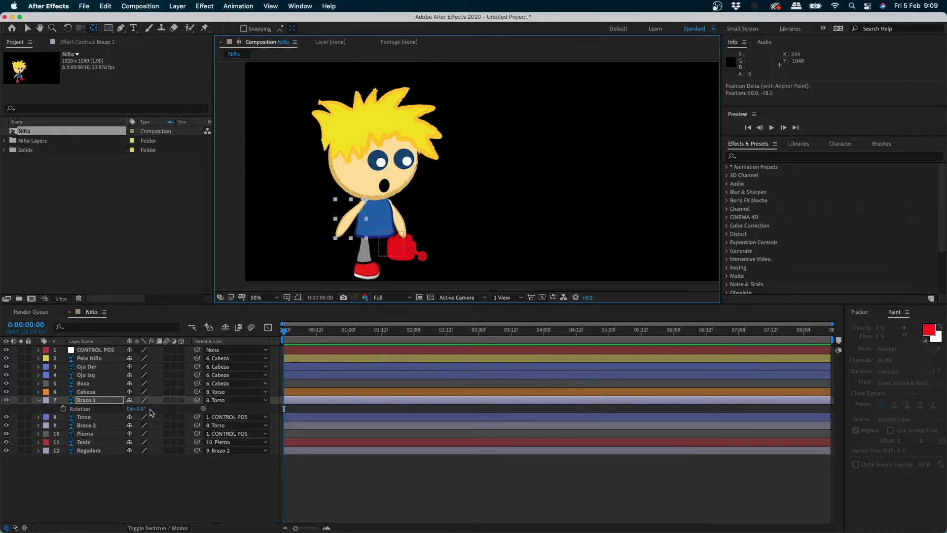
{"action": "left_click_drag", "start_coordinate": [146, 409], "coordinate": [121, 435]}
{"action": "key", "text": "super+z"}
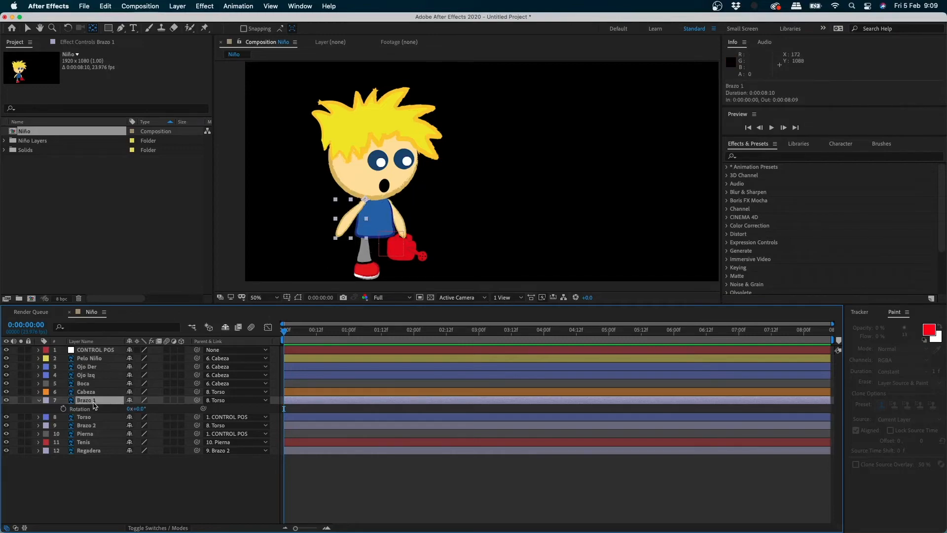
- Move the Brazo 2 arm layer's anchor point to its shoulder and set its Rotation to -22°
{"action": "left_click", "coordinate": [90, 420]}
{"action": "left_click", "coordinate": [86, 426]}
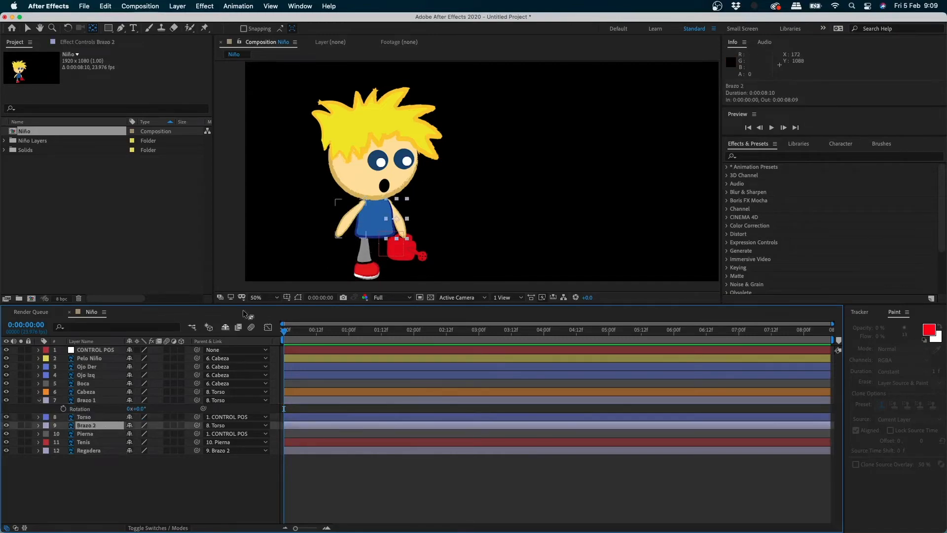
{"action": "left_click_drag", "start_coordinate": [397, 217], "coordinate": [379, 206]}
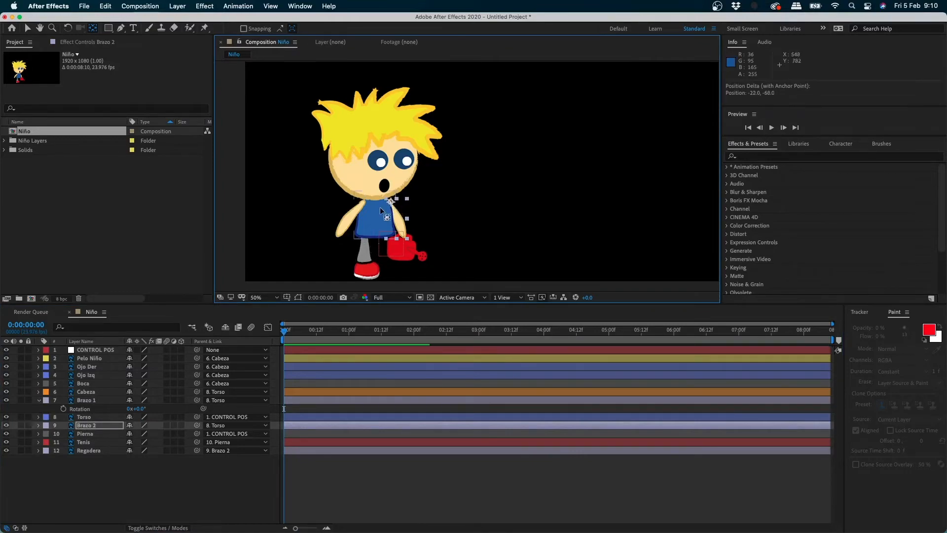
{"action": "key", "text": "r"}
{"action": "mouse_move", "coordinate": [141, 434]}
{"action": "left_mouse_down"}
{"action": "mouse_move", "coordinate": [89, 434]}
{"action": "mouse_move", "coordinate": [147, 434]}
{"action": "mouse_move", "coordinate": [119, 423]}
{"action": "mouse_move", "coordinate": [122, 432]}
{"action": "left_mouse_up"}
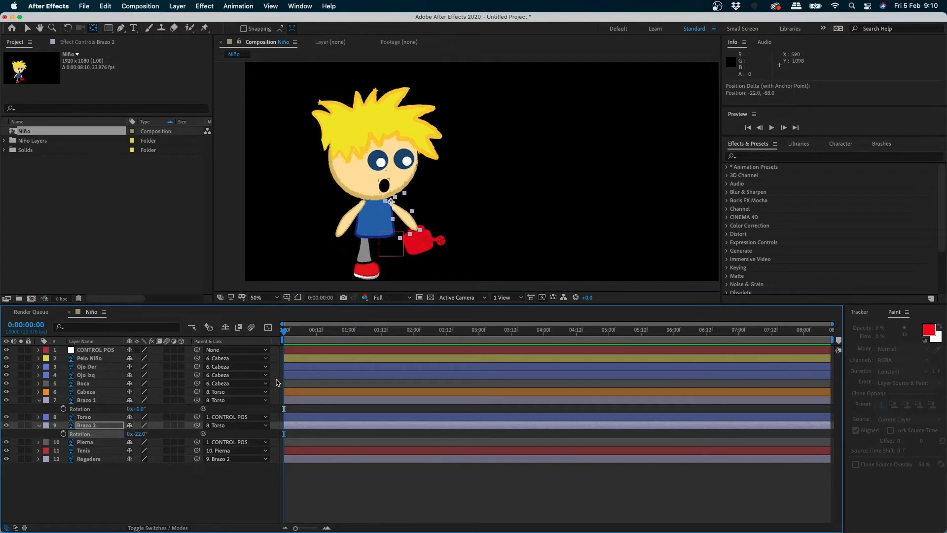
- Move the Pierna leg layer's anchor point to the top of the leg, just below the torso
{"action": "left_click", "coordinate": [85, 443]}
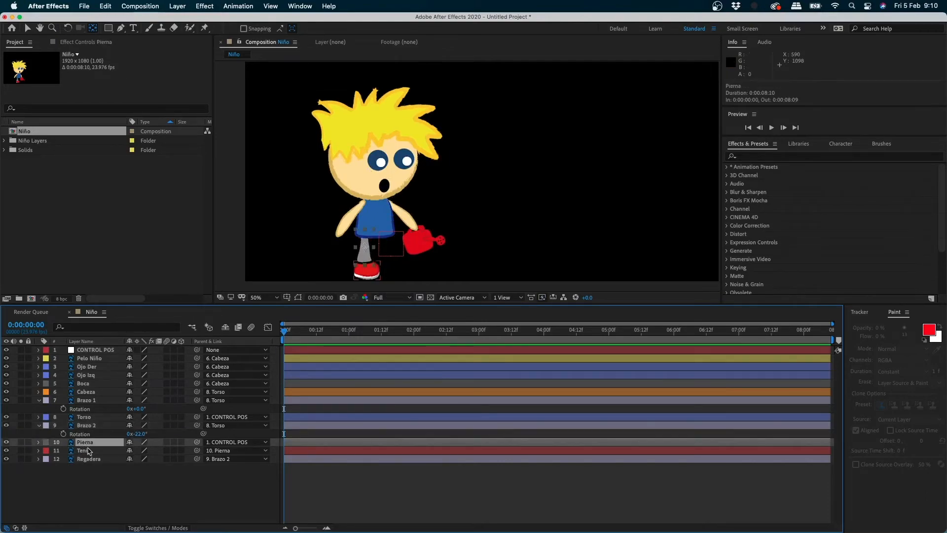
{"action": "left_click_drag", "start_coordinate": [365, 246], "coordinate": [366, 233]}
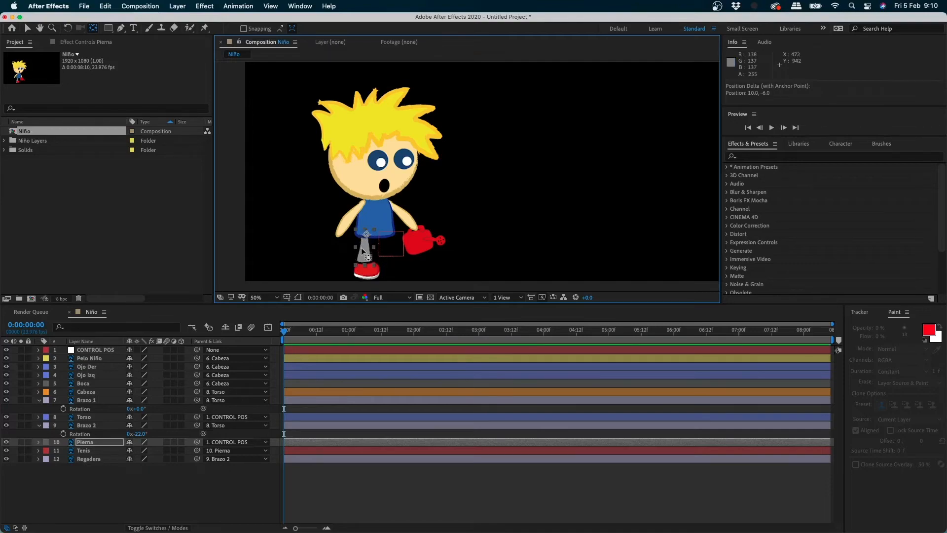
- Move the Tenis shoe layer's anchor point toward the heel, under the leg, and set its Rotation to -1°
{"action": "left_click", "coordinate": [84, 451]}
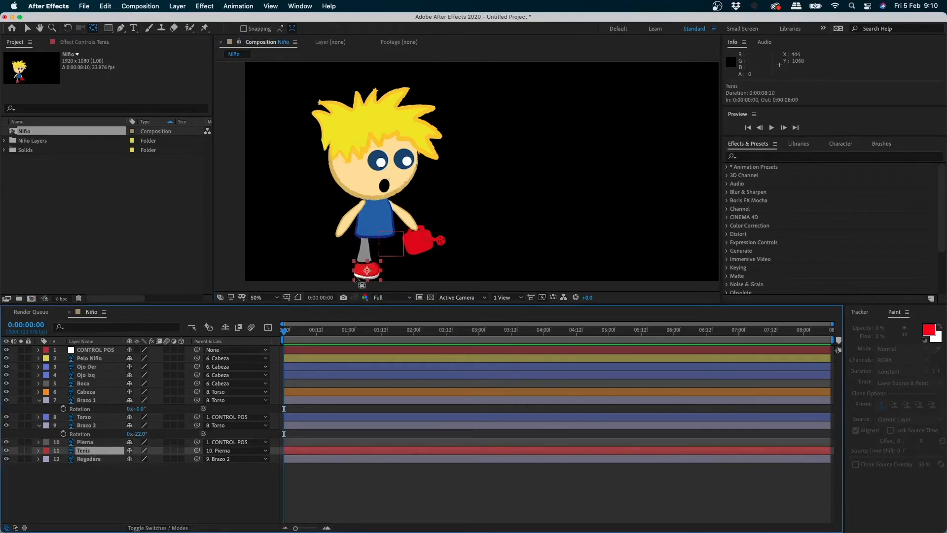
{"action": "left_click_drag", "start_coordinate": [367, 272], "coordinate": [359, 268]}
{"action": "scroll", "coordinate": [362, 268], "scroll_direction": "up", "scroll_amount": 4}
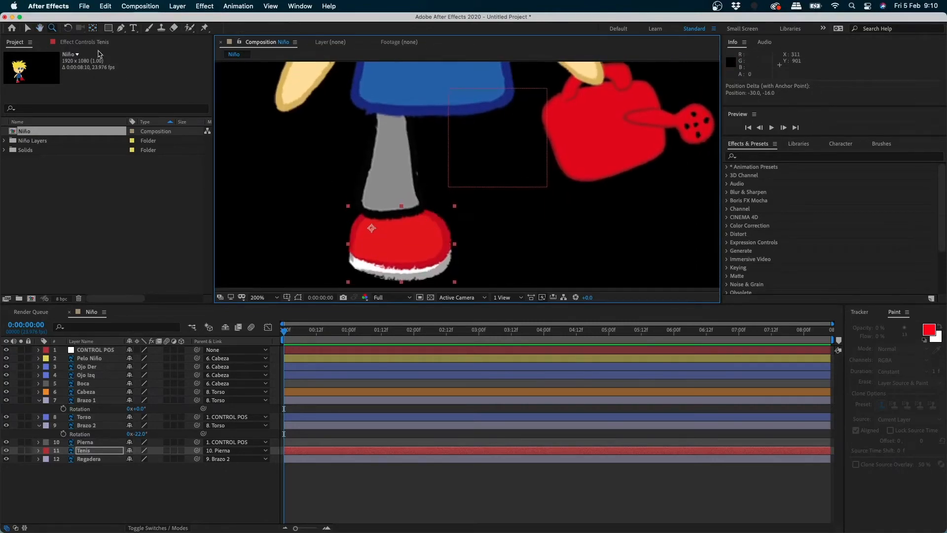
{"action": "left_click", "coordinate": [94, 28]}
{"action": "left_click_drag", "start_coordinate": [365, 227], "coordinate": [374, 237]}
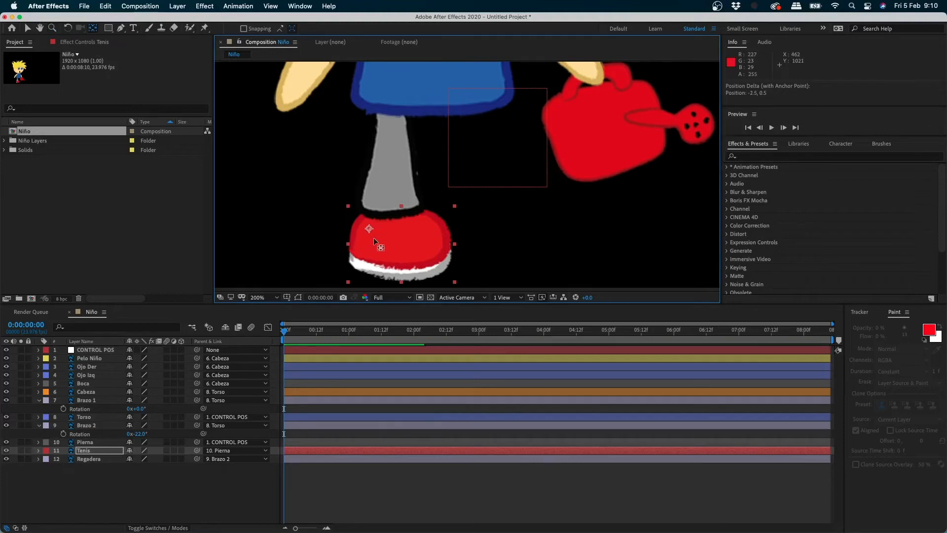
{"action": "key", "text": "r"}
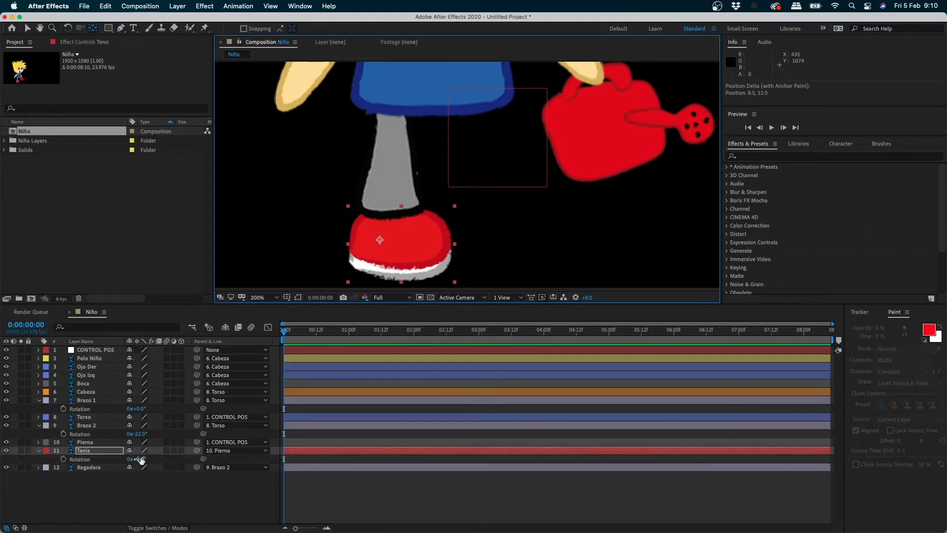
{"action": "left_click_drag", "start_coordinate": [141, 459], "coordinate": [163, 476]}
- Move the Torso layer's anchor point down to the hips, near the lower edge of the blue shirt
{"action": "scroll", "coordinate": [450, 235], "scroll_direction": "up", "scroll_amount": 5}
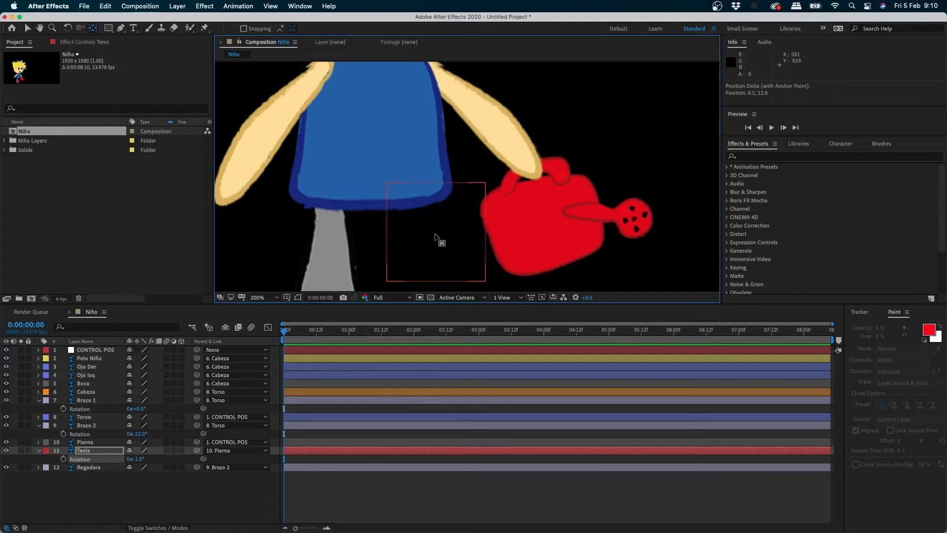
{"action": "key", "text": "space"}
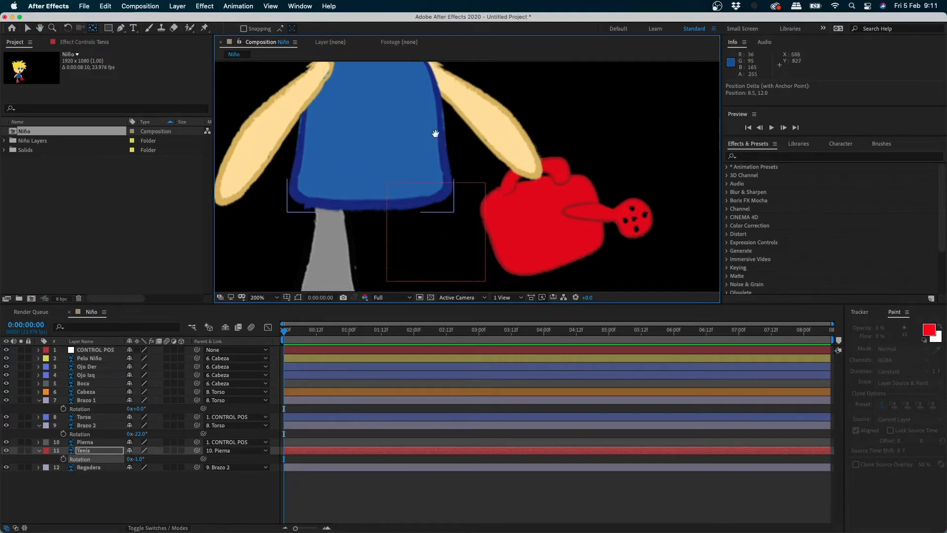
{"action": "left_click_drag", "start_coordinate": [435, 133], "coordinate": [449, 169]}
{"action": "left_click", "coordinate": [403, 137]}
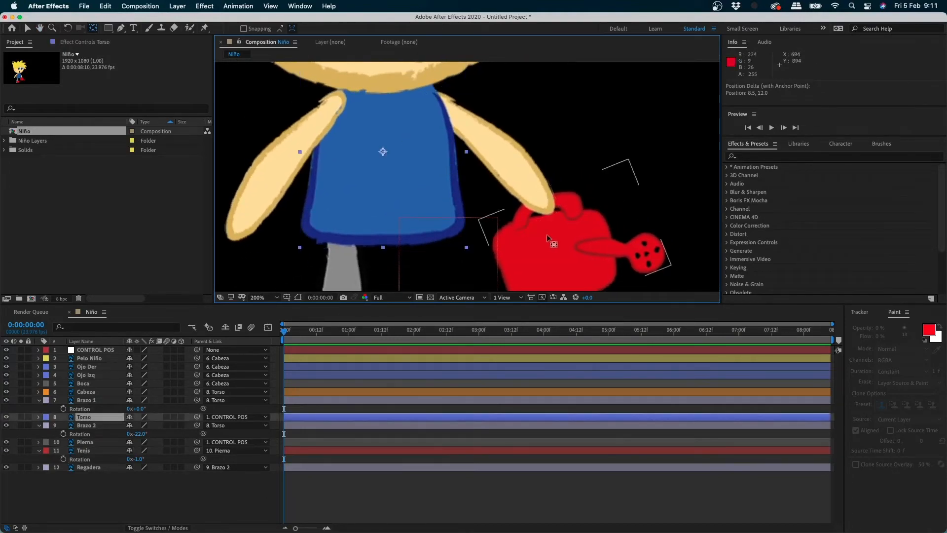
{"action": "left_click", "coordinate": [550, 238]}
{"action": "left_click", "coordinate": [405, 191]}
{"action": "left_click_drag", "start_coordinate": [382, 152], "coordinate": [386, 217]}
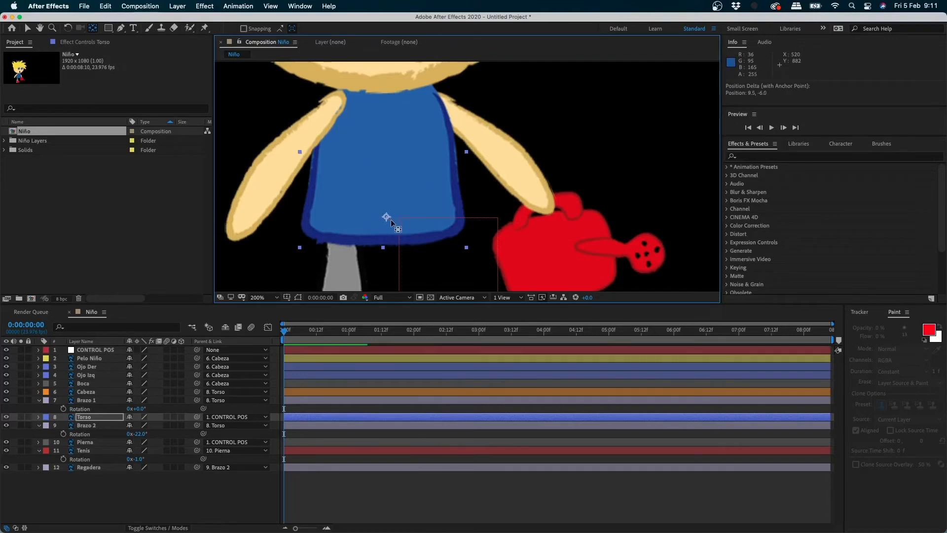
- Test rotating the Torso layer to -39° around its hip anchor, and undo the rotation
{"action": "scroll", "coordinate": [445, 197], "scroll_direction": "down", "scroll_amount": 1}
{"action": "left_click_drag", "start_coordinate": [478, 164], "coordinate": [441, 198]}
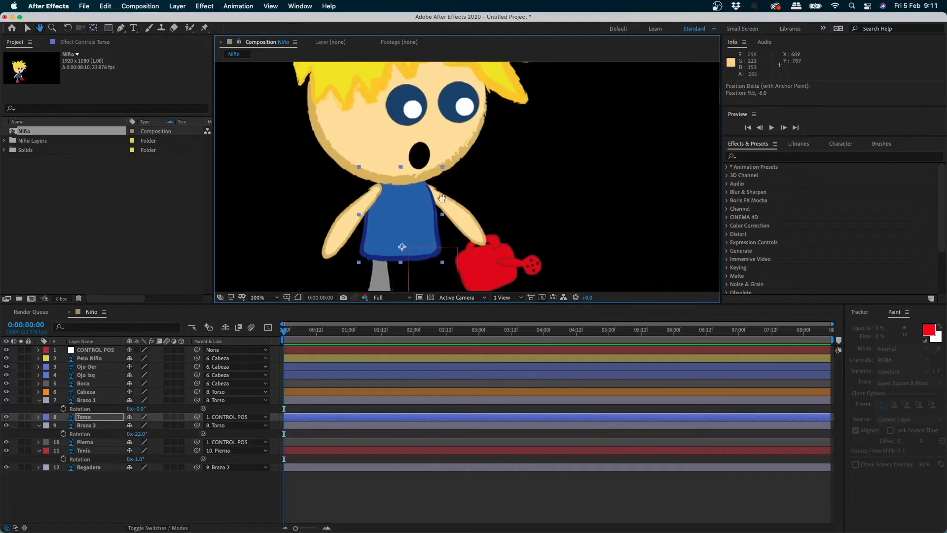
{"action": "scroll", "coordinate": [438, 194], "scroll_direction": "down", "scroll_amount": 1}
{"action": "key", "text": "r"}
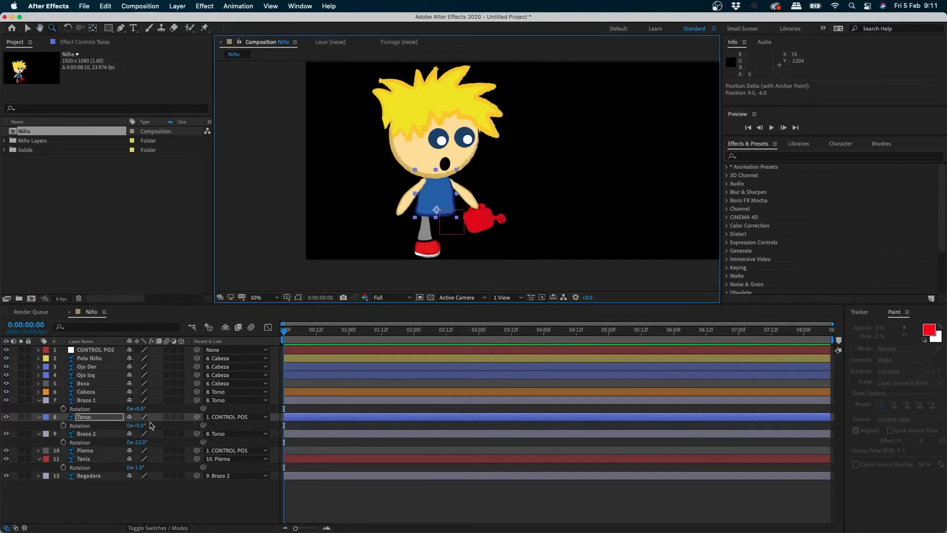
{"action": "mouse_move", "coordinate": [140, 425]}
{"action": "left_mouse_down"}
{"action": "mouse_move", "coordinate": [167, 425]}
{"action": "mouse_move", "coordinate": [123, 427]}
{"action": "left_mouse_up"}
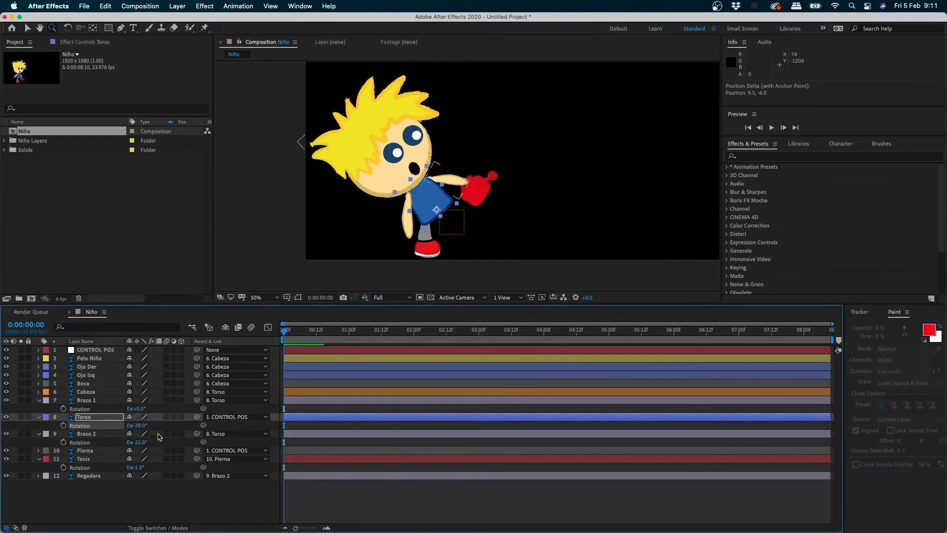
{"action": "key", "text": "super+z"}
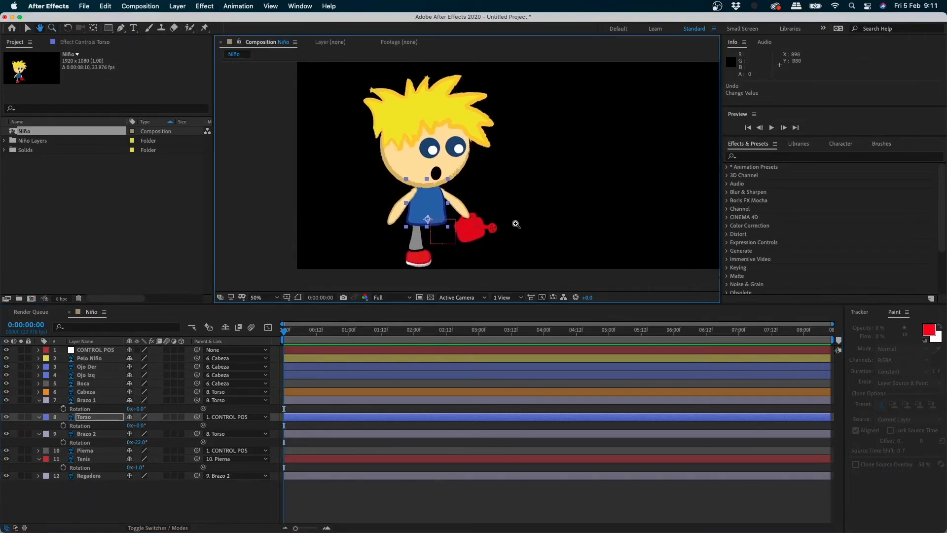
- Move the Regadera watering can layer's anchor point onto its handle, where the boy's hand grips it
{"action": "left_click", "coordinate": [496, 223]}
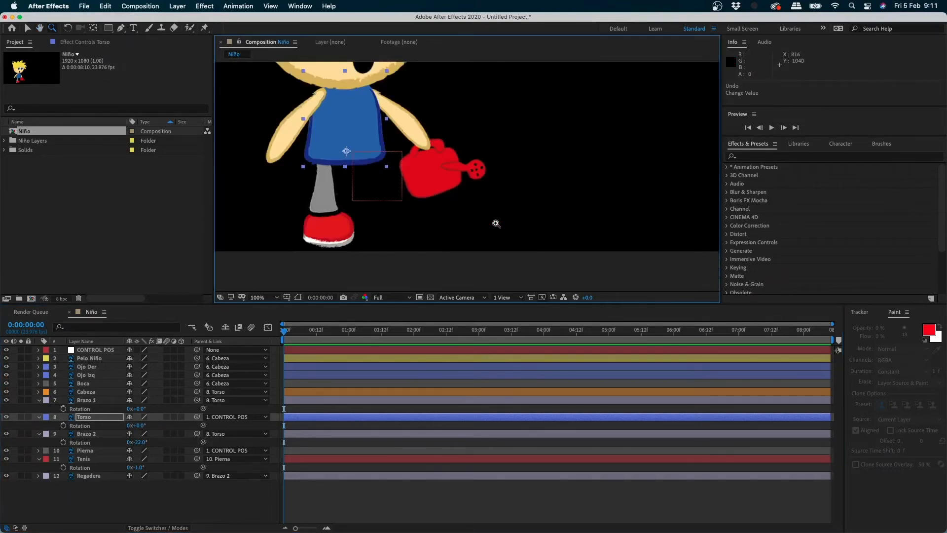
{"action": "left_click", "coordinate": [456, 140]}
{"action": "key", "text": "v"}
{"action": "left_click", "coordinate": [424, 232]}
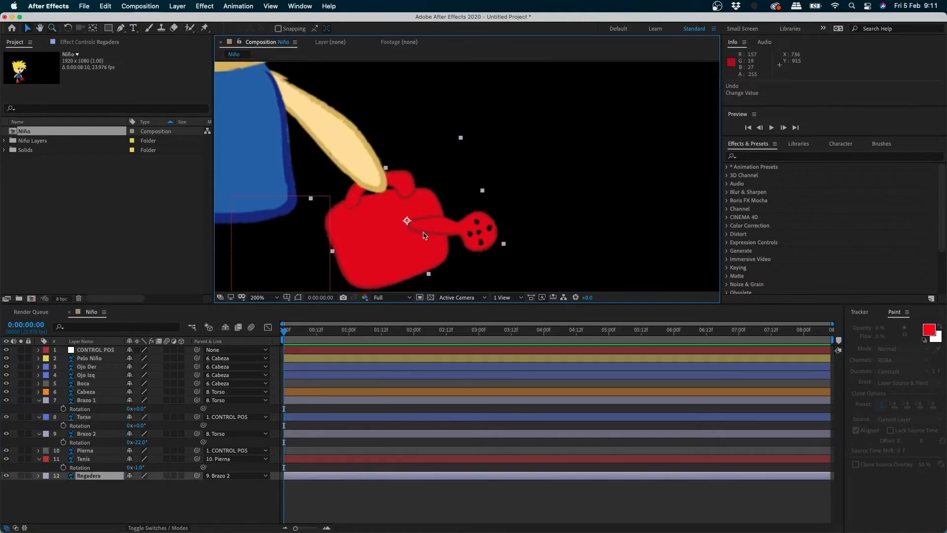
{"action": "left_click", "coordinate": [93, 29]}
{"action": "left_click_drag", "start_coordinate": [407, 219], "coordinate": [375, 179]}
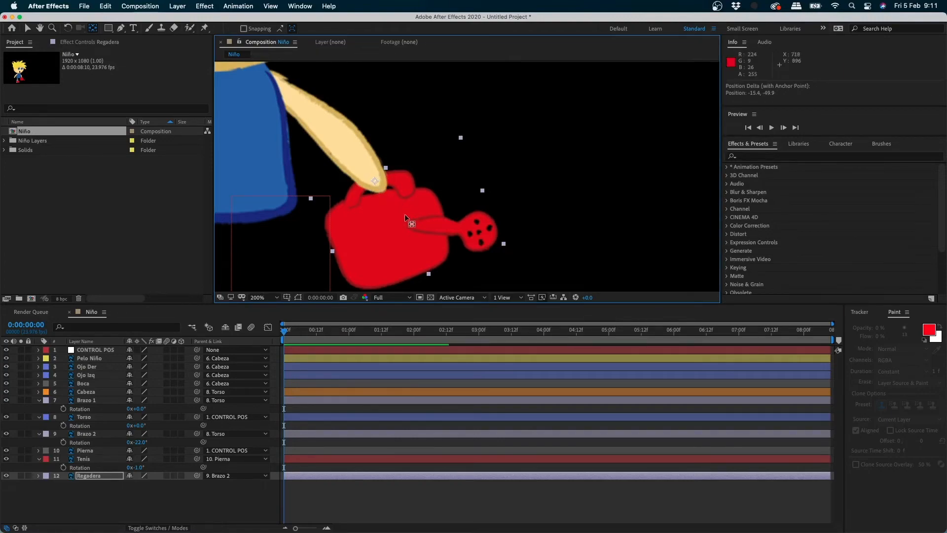
- Test rotating the Regadera layer around its handle anchor point, and undo the rotation
{"action": "key", "text": "z"}
{"action": "left_click", "coordinate": [418, 225], "text": "alt"}
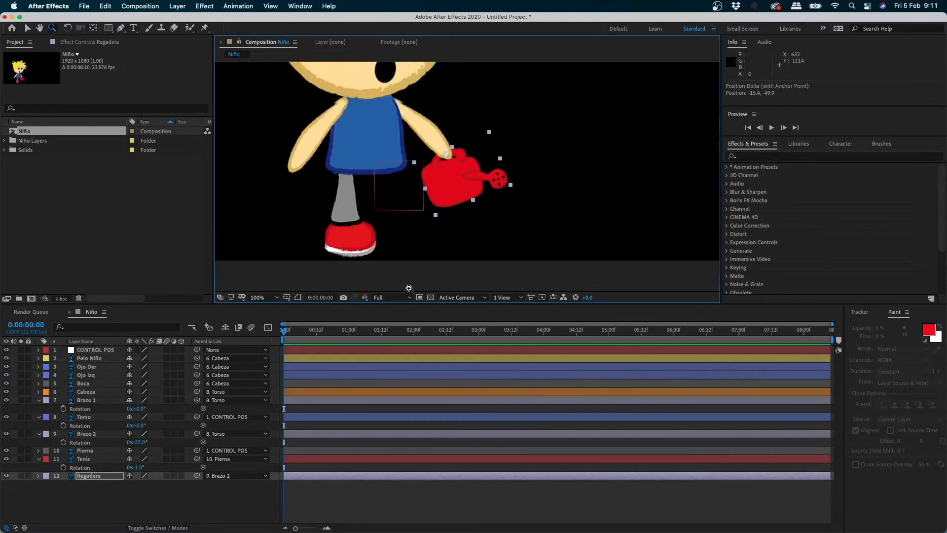
{"action": "key", "text": "r"}
{"action": "left_click_drag", "start_coordinate": [137, 484], "coordinate": [158, 476]}
{"action": "key", "text": "ctrl+z"}
{"action": "key", "text": "comma"}
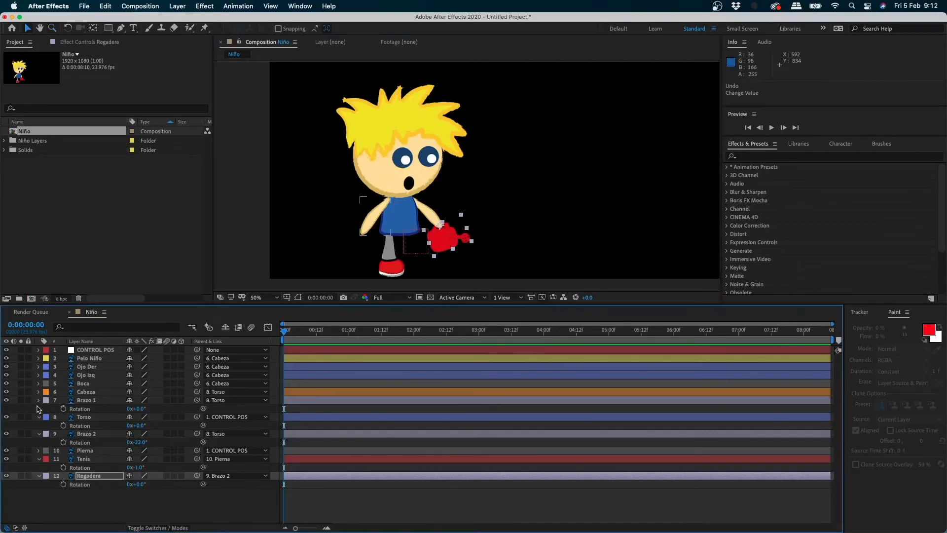
- Collapse the revealed Rotation properties of the layers, including Regadera, and deselect all layers
{"action": "left_click", "coordinate": [39, 400]}
{"action": "left_click", "coordinate": [39, 408]}
{"action": "left_click", "coordinate": [39, 417]}
{"action": "left_click", "coordinate": [39, 433]}
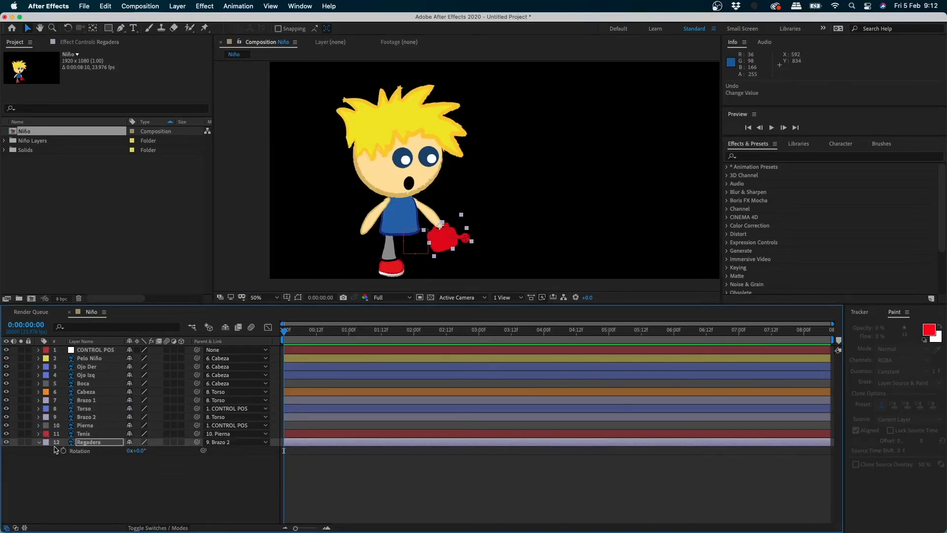
{"action": "left_click", "coordinate": [39, 441]}
{"action": "left_click", "coordinate": [65, 451]}
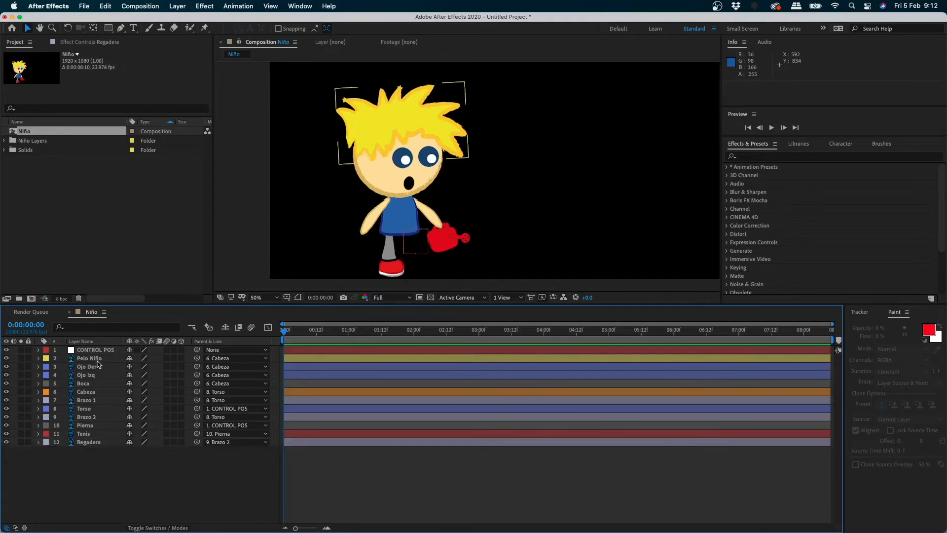
- Check the anchor point placement of the Cabeza, Brazo 1, Torso, Brazo 2, Pierna and Tenis layers by selecting each one
{"action": "left_click", "coordinate": [92, 393]}
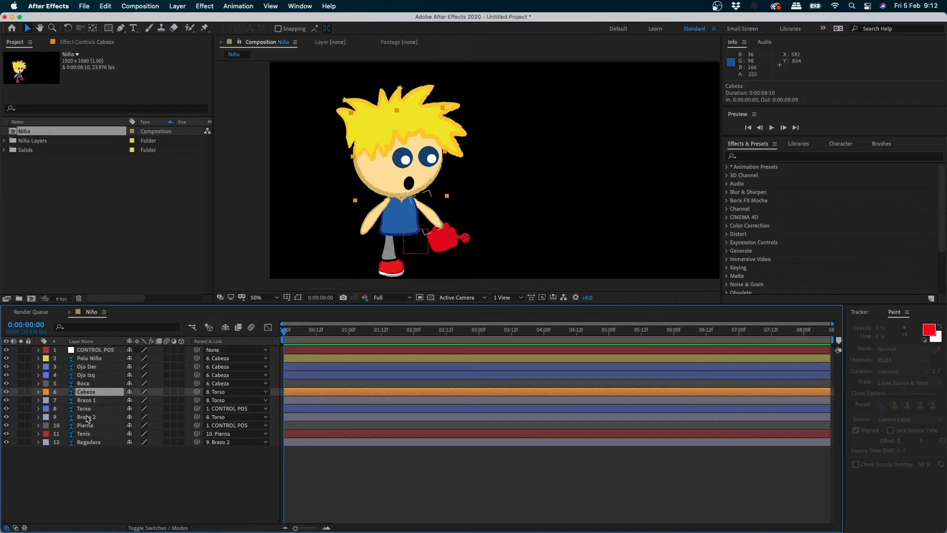
{"action": "left_click", "coordinate": [91, 401]}
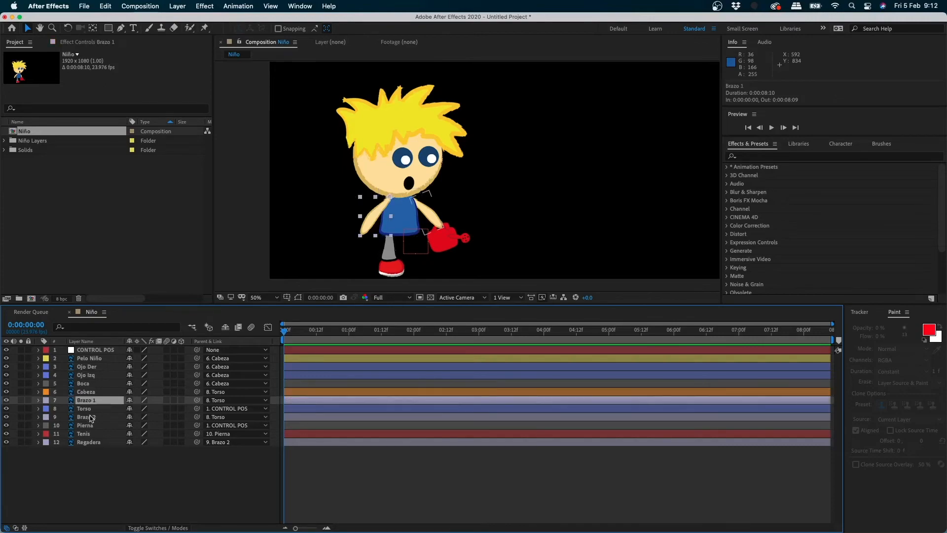
{"action": "left_click", "coordinate": [88, 415]}
{"action": "left_click", "coordinate": [91, 408]}
{"action": "left_click", "coordinate": [90, 417]}
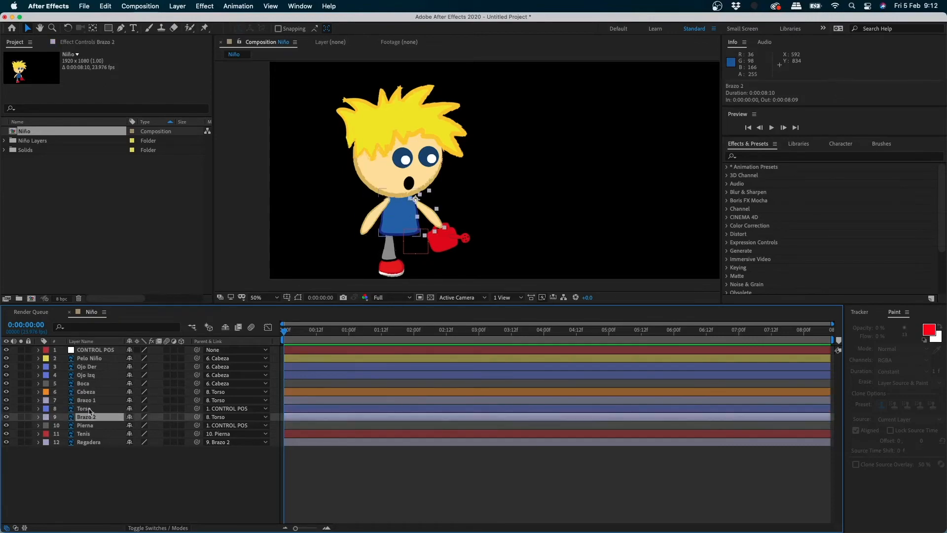
{"action": "left_click", "coordinate": [91, 408]}
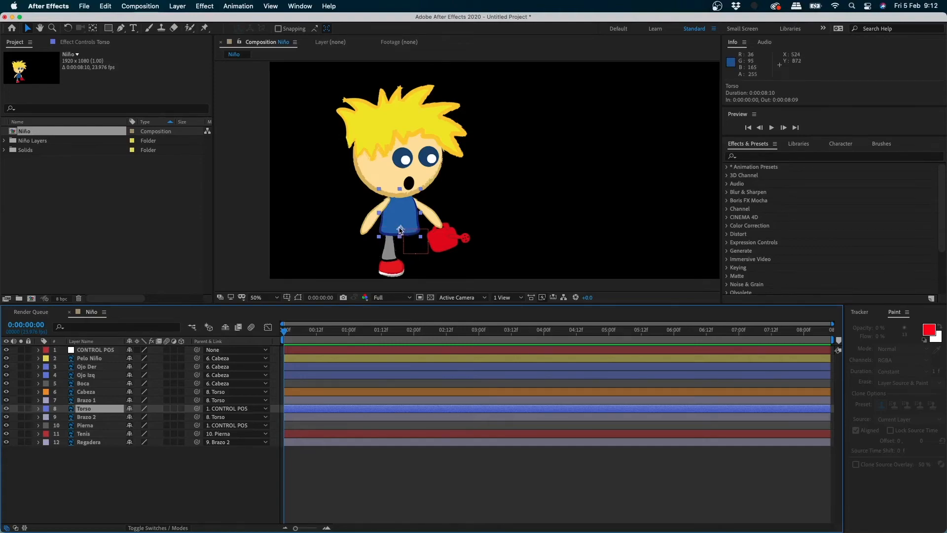
{"action": "left_click", "coordinate": [88, 426]}
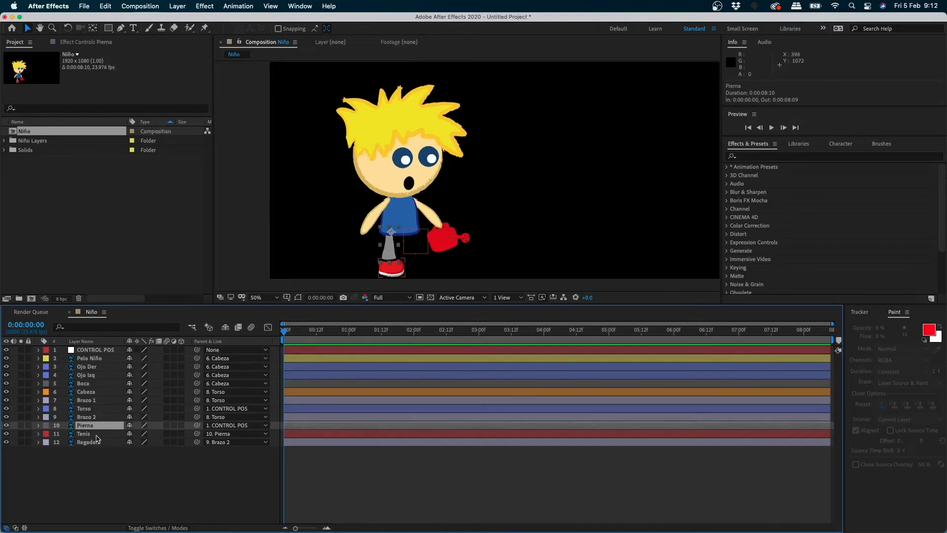
{"action": "left_click", "coordinate": [96, 434]}
{"action": "left_click", "coordinate": [96, 426]}
{"action": "left_click", "coordinate": [96, 434]}
{"action": "left_click", "coordinate": [96, 426]}
{"action": "left_click", "coordinate": [97, 434]}
{"action": "left_click", "coordinate": [96, 427]}
{"action": "left_click", "coordinate": [449, 244]}
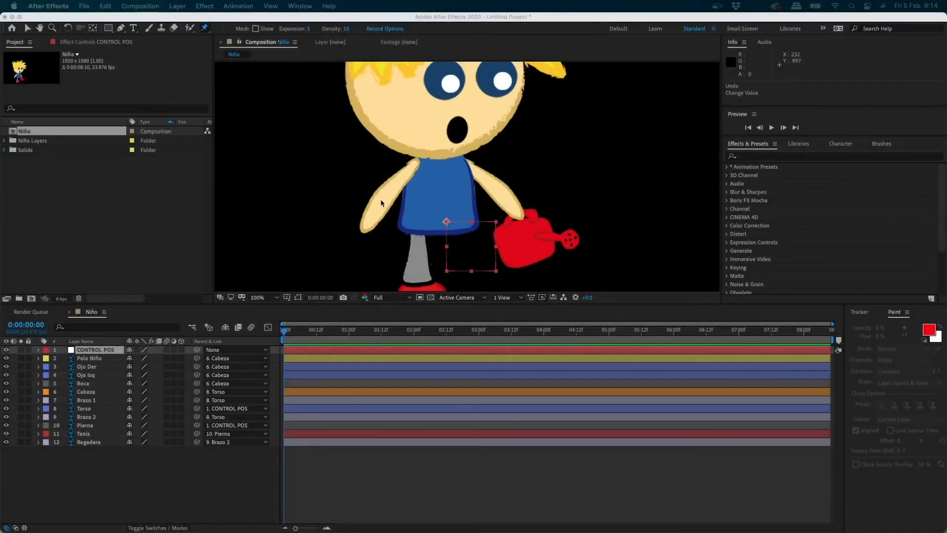
- Try to place a Puppet pin on the free arm with the CONTROL POS layer selected, and collapse that layer's properties
{"action": "left_click", "coordinate": [381, 201]}
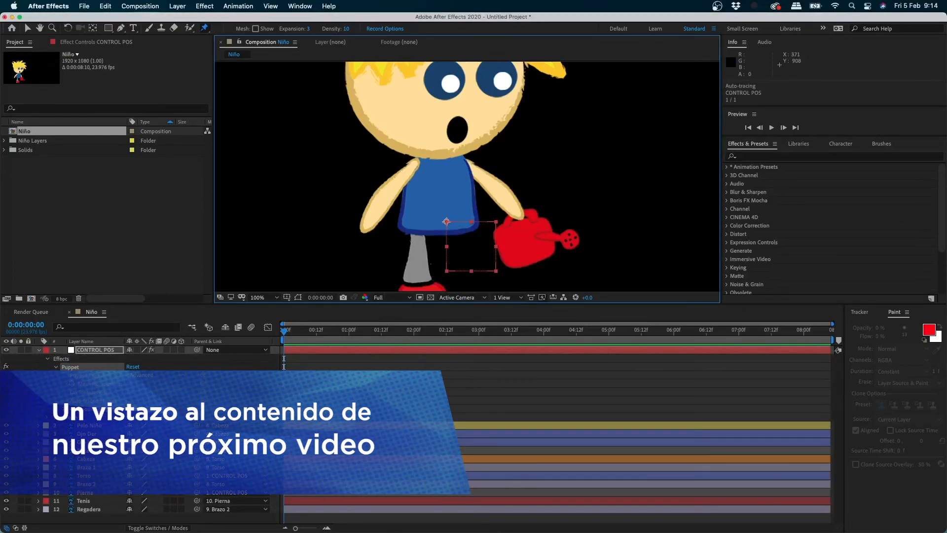
{"action": "left_click", "coordinate": [38, 350]}
{"action": "left_click", "coordinate": [69, 375]}
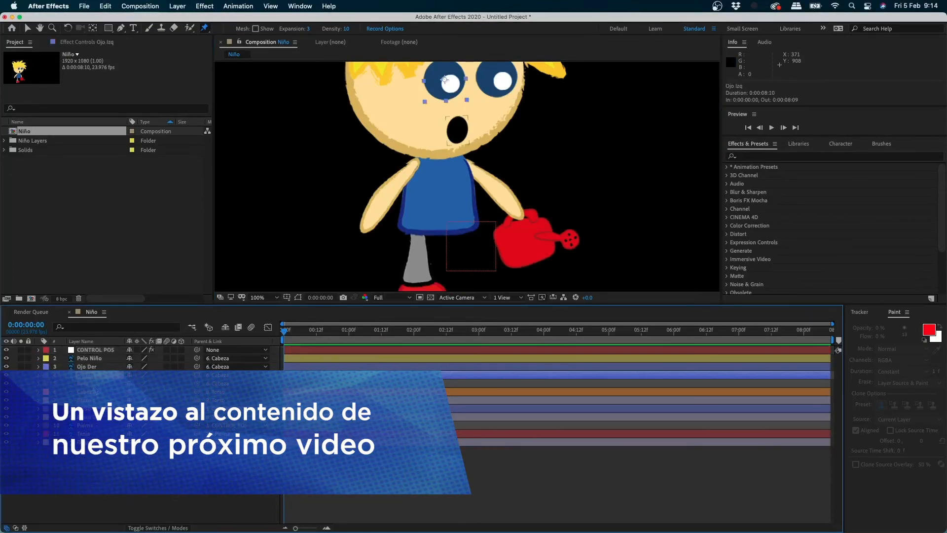
{"action": "double_click", "coordinate": [84, 408]}
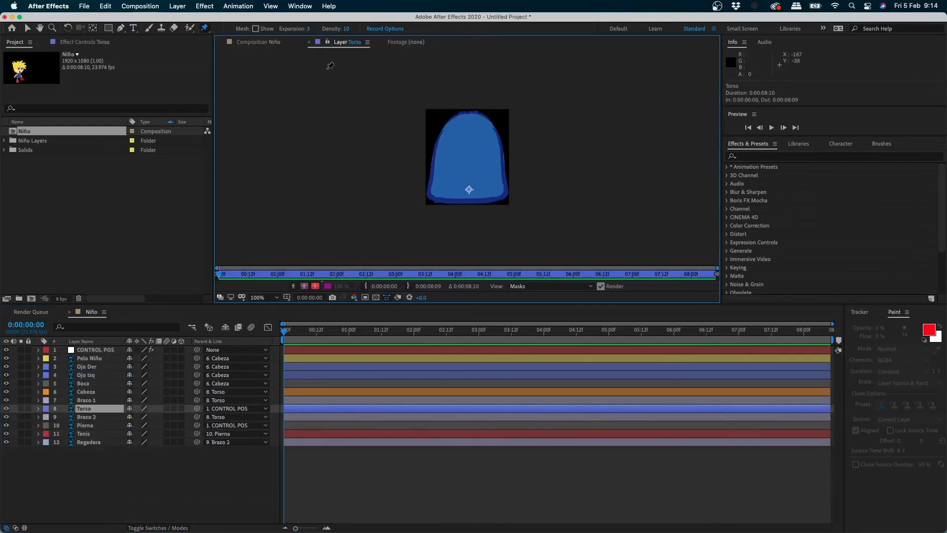
{"action": "left_click", "coordinate": [289, 40]}
- Test rotating the Brazo 1 layer to 32° around its shoulder anchor point, and undo the rotation
{"action": "left_click", "coordinate": [85, 400]}
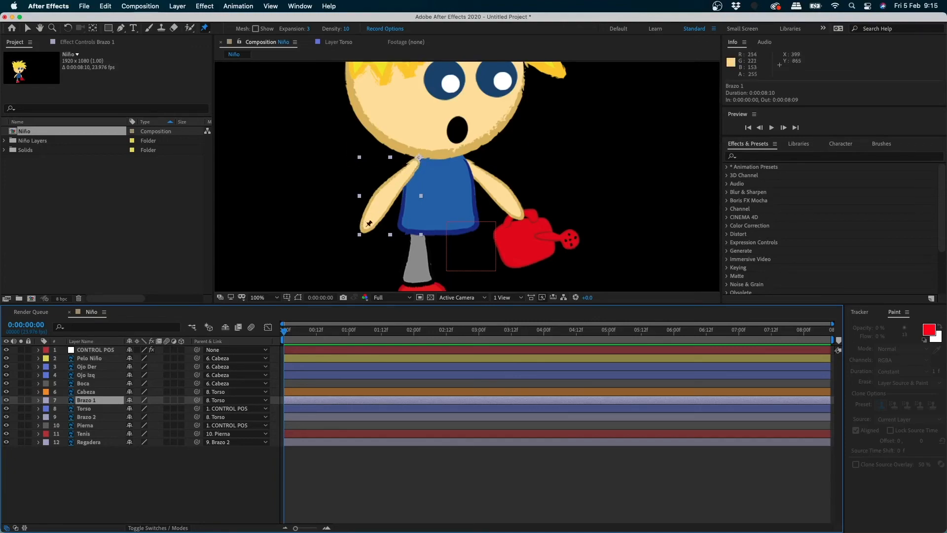
{"action": "left_click", "coordinate": [92, 393]}
{"action": "left_click", "coordinate": [92, 400]}
{"action": "key", "text": "r"}
{"action": "left_click_drag", "start_coordinate": [137, 409], "coordinate": [158, 411]}
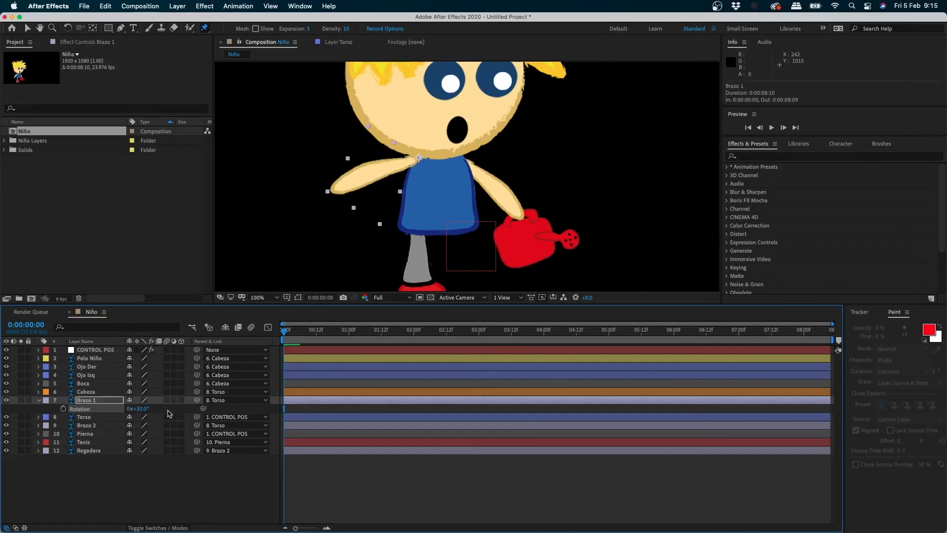
{"action": "key", "text": "super+z"}
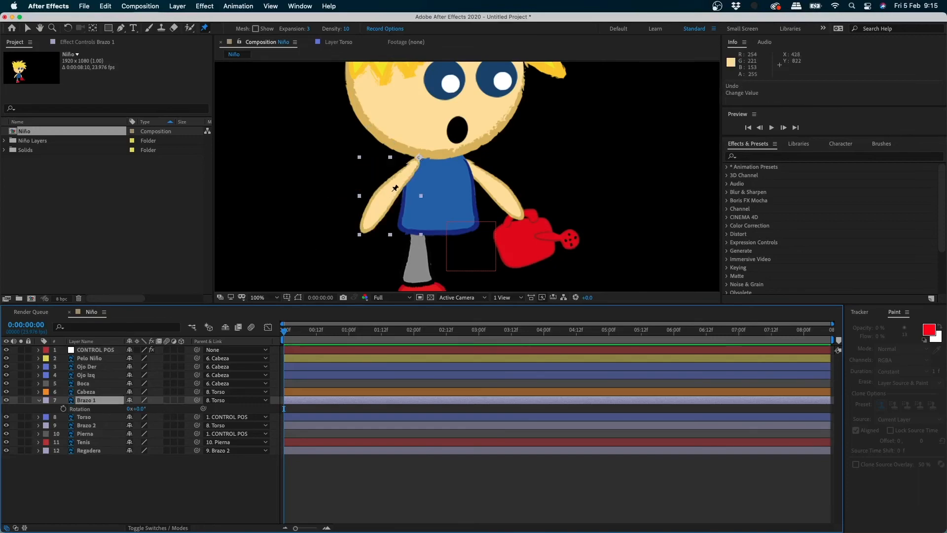
- Place Puppet pins on the Brazo 1 layer at the shoulder, elbow and hand, with the mesh shown
{"action": "left_click", "coordinate": [418, 160]}
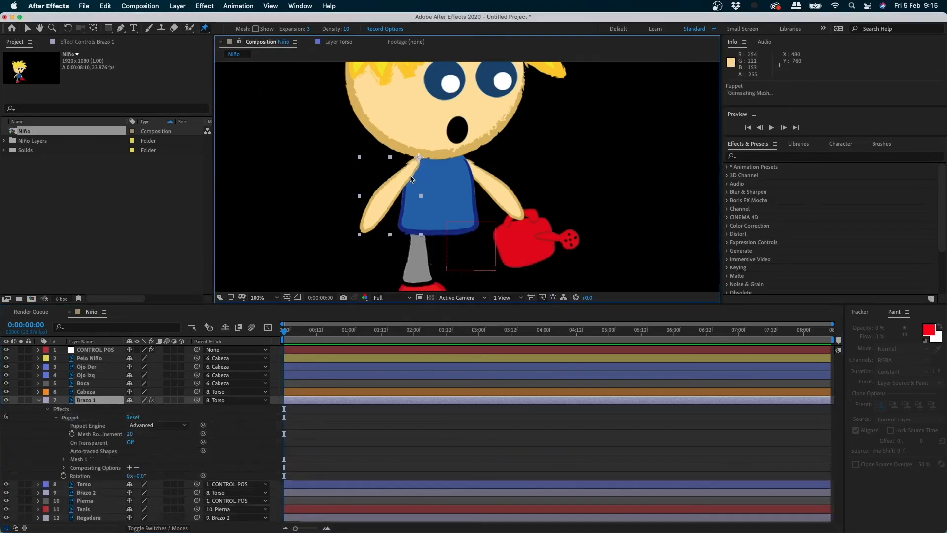
{"action": "left_click", "coordinate": [266, 29]}
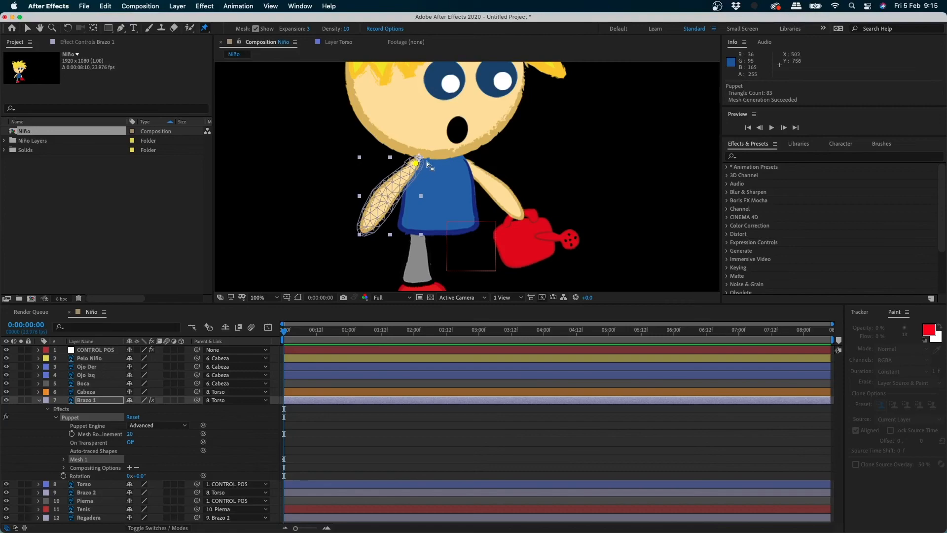
{"action": "left_click", "coordinate": [385, 192]}
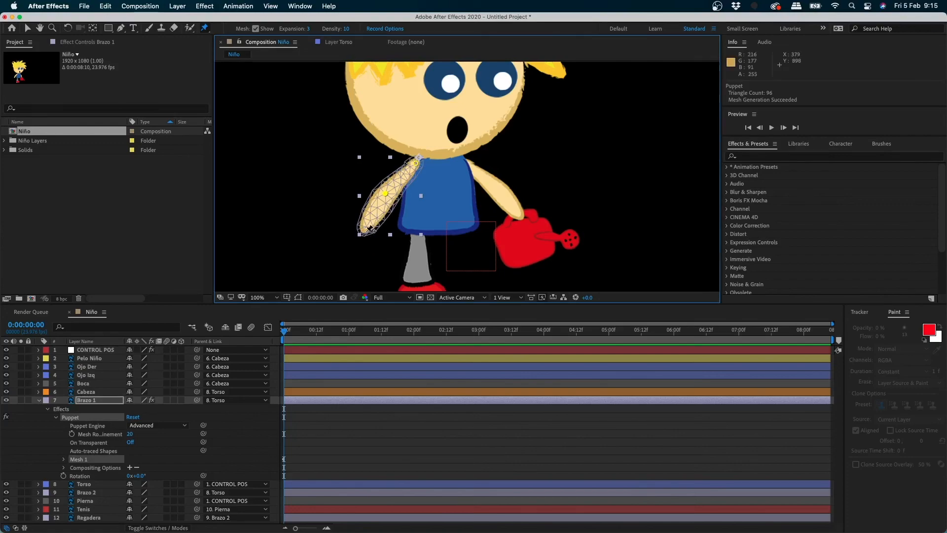
{"action": "left_click", "coordinate": [366, 230]}
{"action": "left_click", "coordinate": [365, 240]}
{"action": "left_click", "coordinate": [365, 237]}
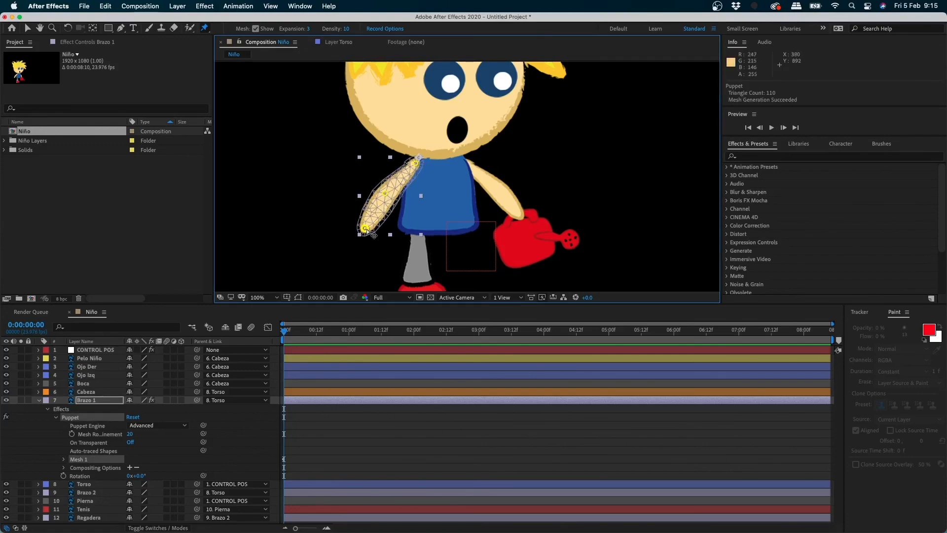
- Try to bend the Brazo 1 arm by moving its hand pin, and undo the movement, the pins and the puppet mesh
{"action": "mouse_move", "coordinate": [366, 235]}
{"action": "left_mouse_down"}
{"action": "mouse_move", "coordinate": [390, 236]}
{"action": "mouse_move", "coordinate": [427, 208]}
{"action": "mouse_move", "coordinate": [387, 240]}
{"action": "mouse_move", "coordinate": [404, 237]}
{"action": "mouse_move", "coordinate": [436, 199]}
{"action": "mouse_move", "coordinate": [359, 252]}
{"action": "mouse_move", "coordinate": [378, 247]}
{"action": "mouse_move", "coordinate": [357, 250]}
{"action": "mouse_move", "coordinate": [433, 202]}
{"action": "mouse_move", "coordinate": [358, 247]}
{"action": "left_mouse_up"}
{"action": "key", "text": "super+z"}
{"action": "key", "text": "super+z"}
{"action": "key", "text": "super+z"}
{"action": "key", "text": "super+z"}
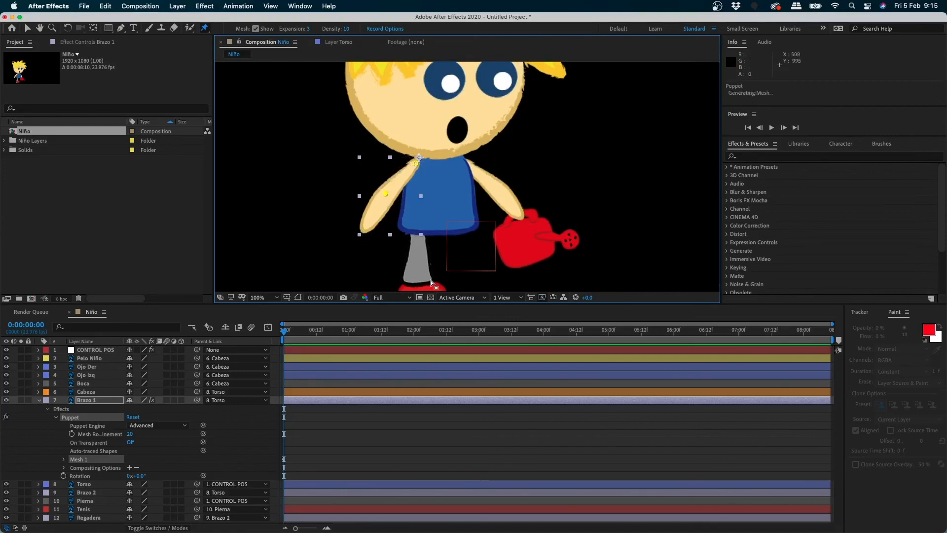
{"action": "key", "text": "super+z"}
{"action": "key", "text": "super+z"}
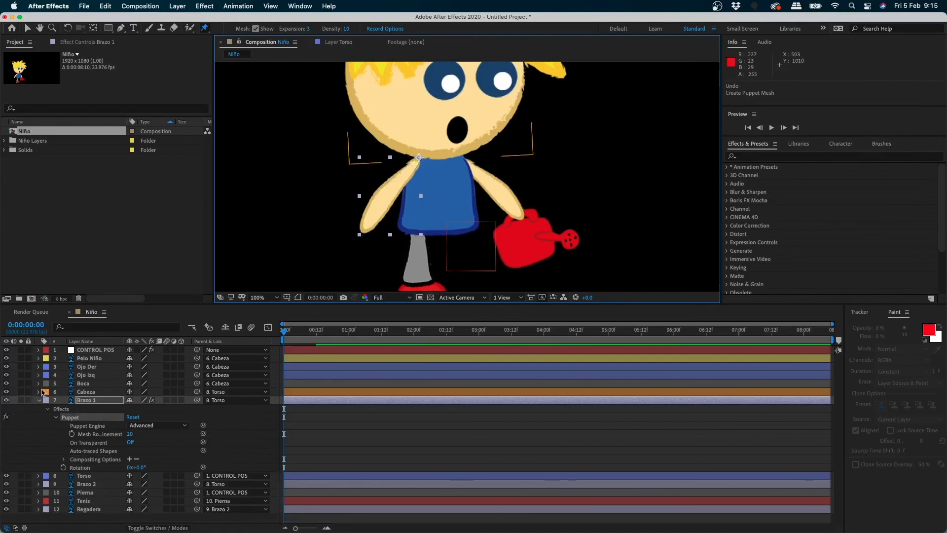